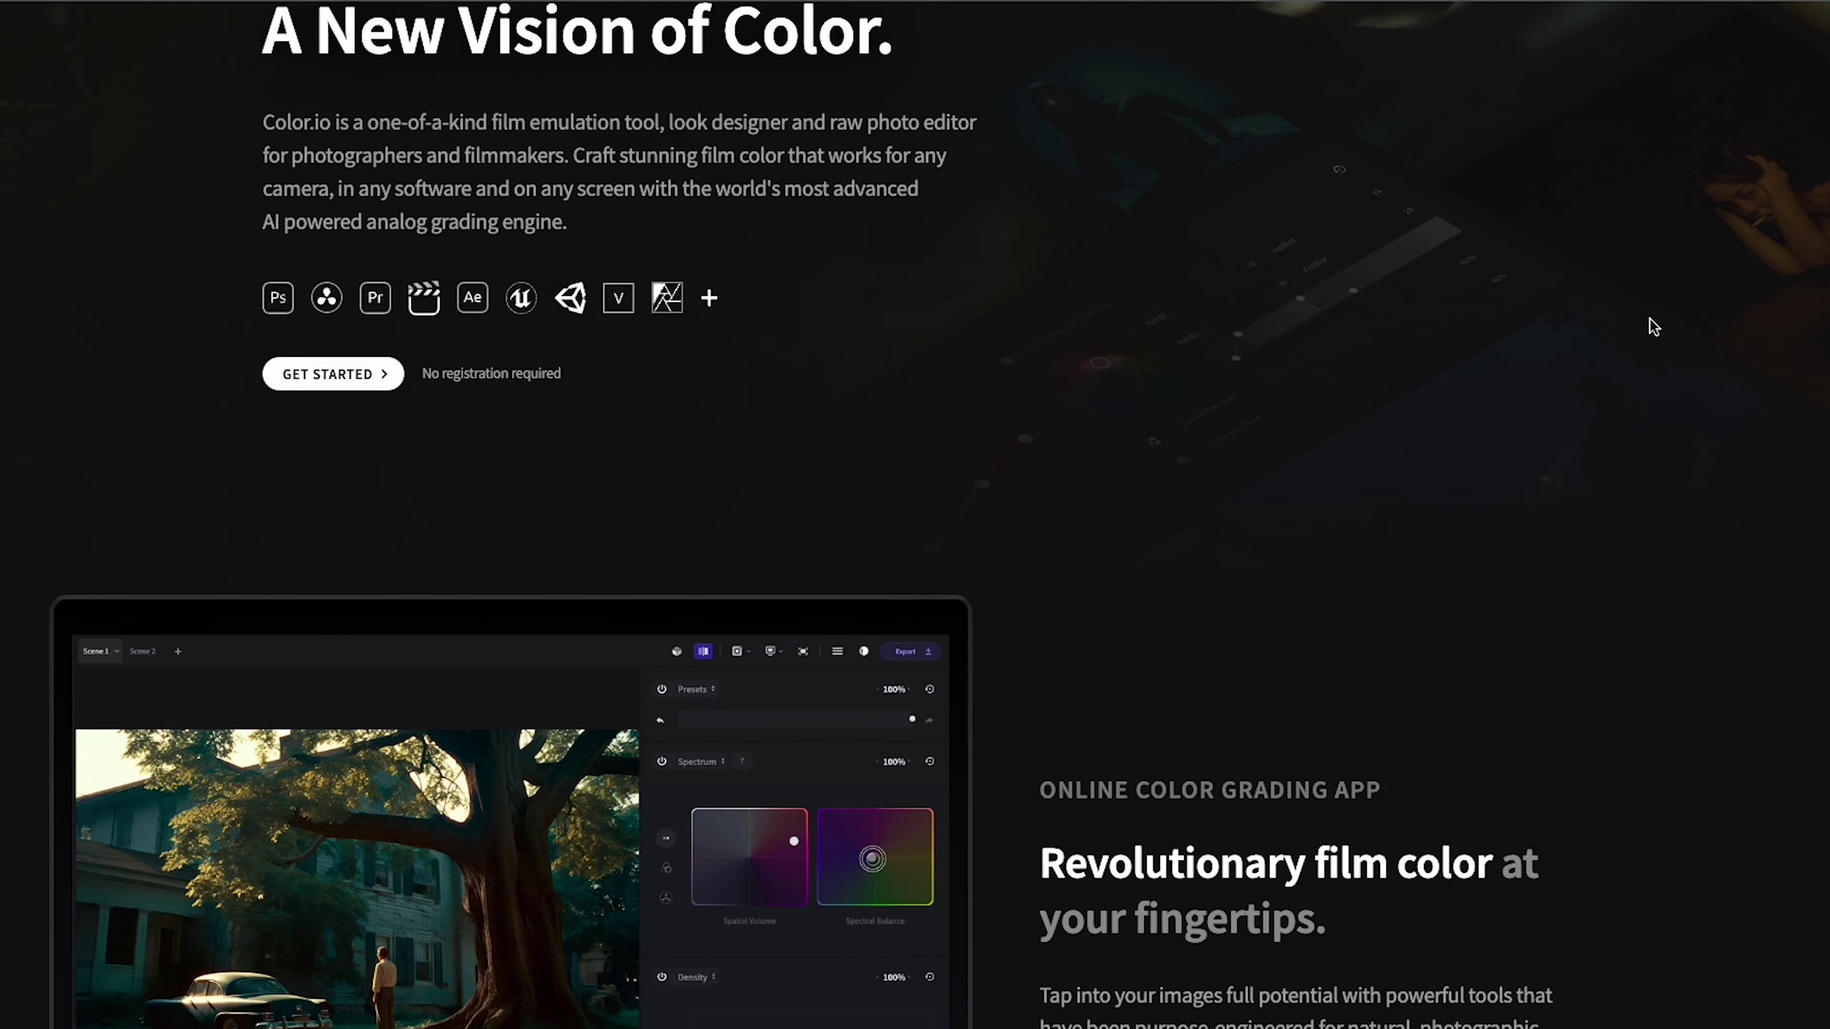
Step: Scroll past the landing page's feature cards to the Adobe Photoshop integration and photo strip
scroll(1653, 326, "down", 4)
scroll(1654, 326, "down", 3)
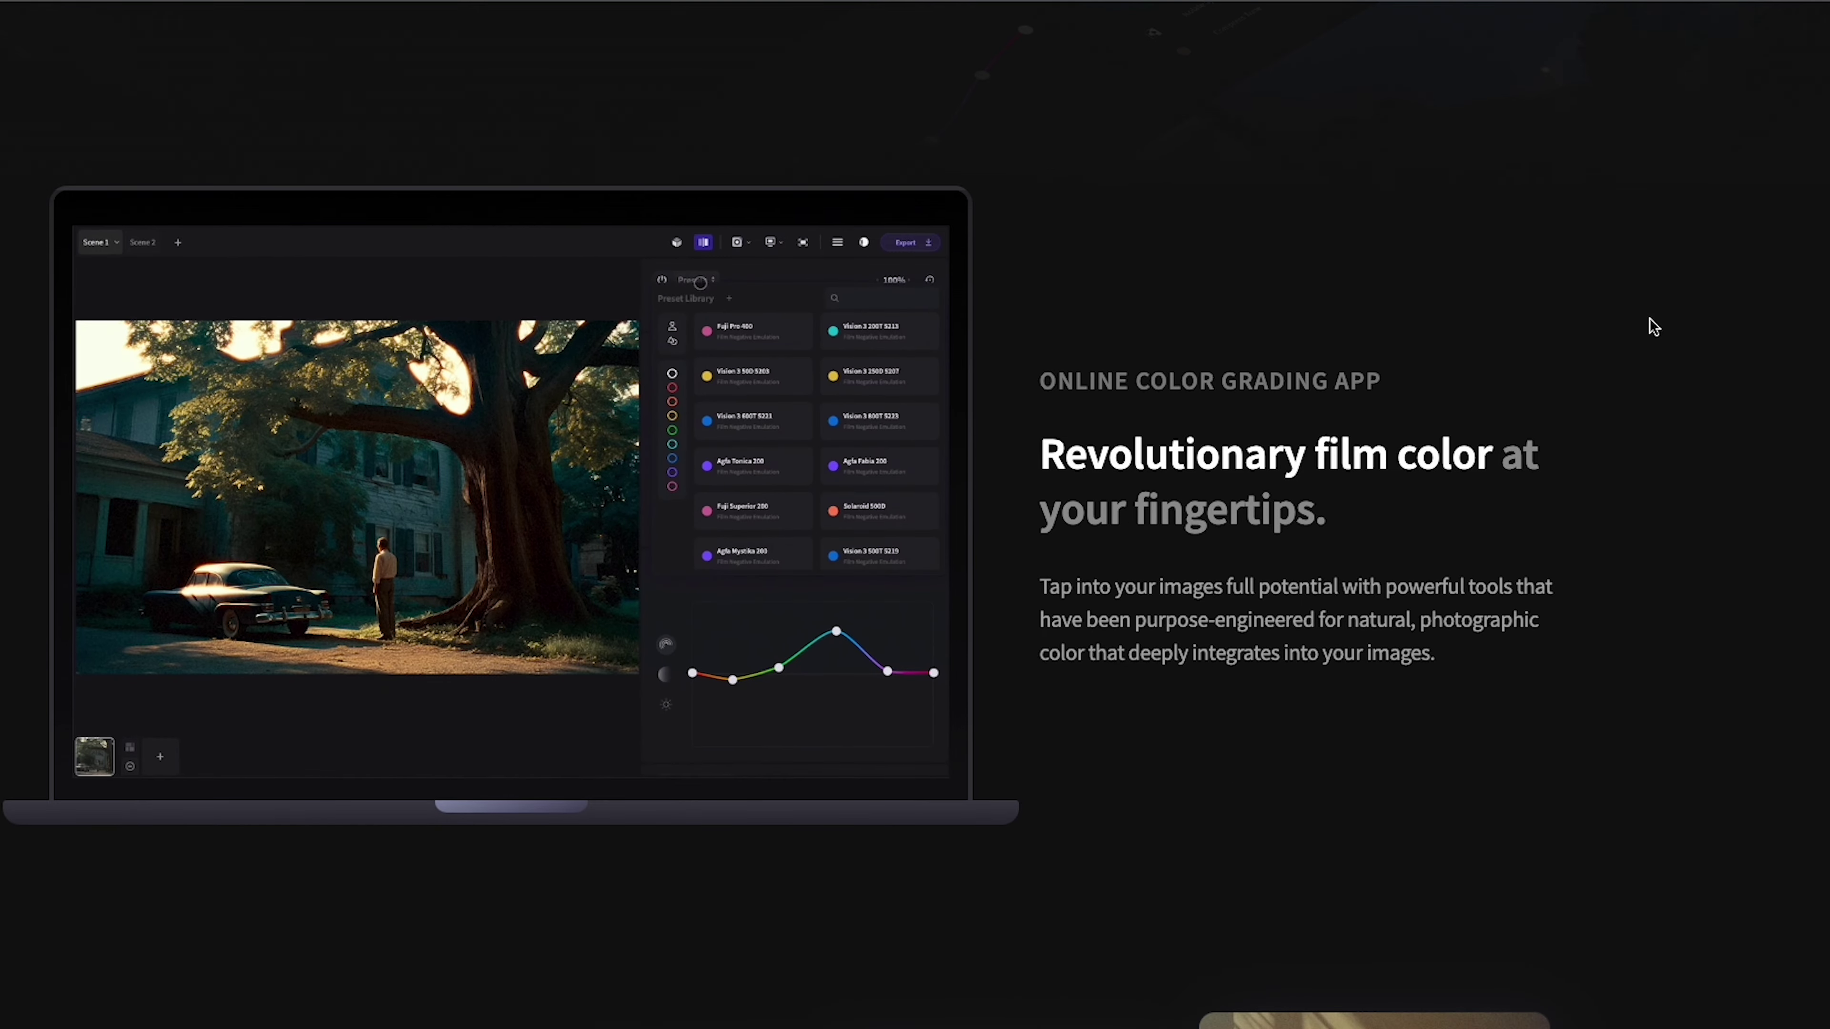
scroll(1654, 326, "down", 5)
scroll(1653, 327, "down", 3)
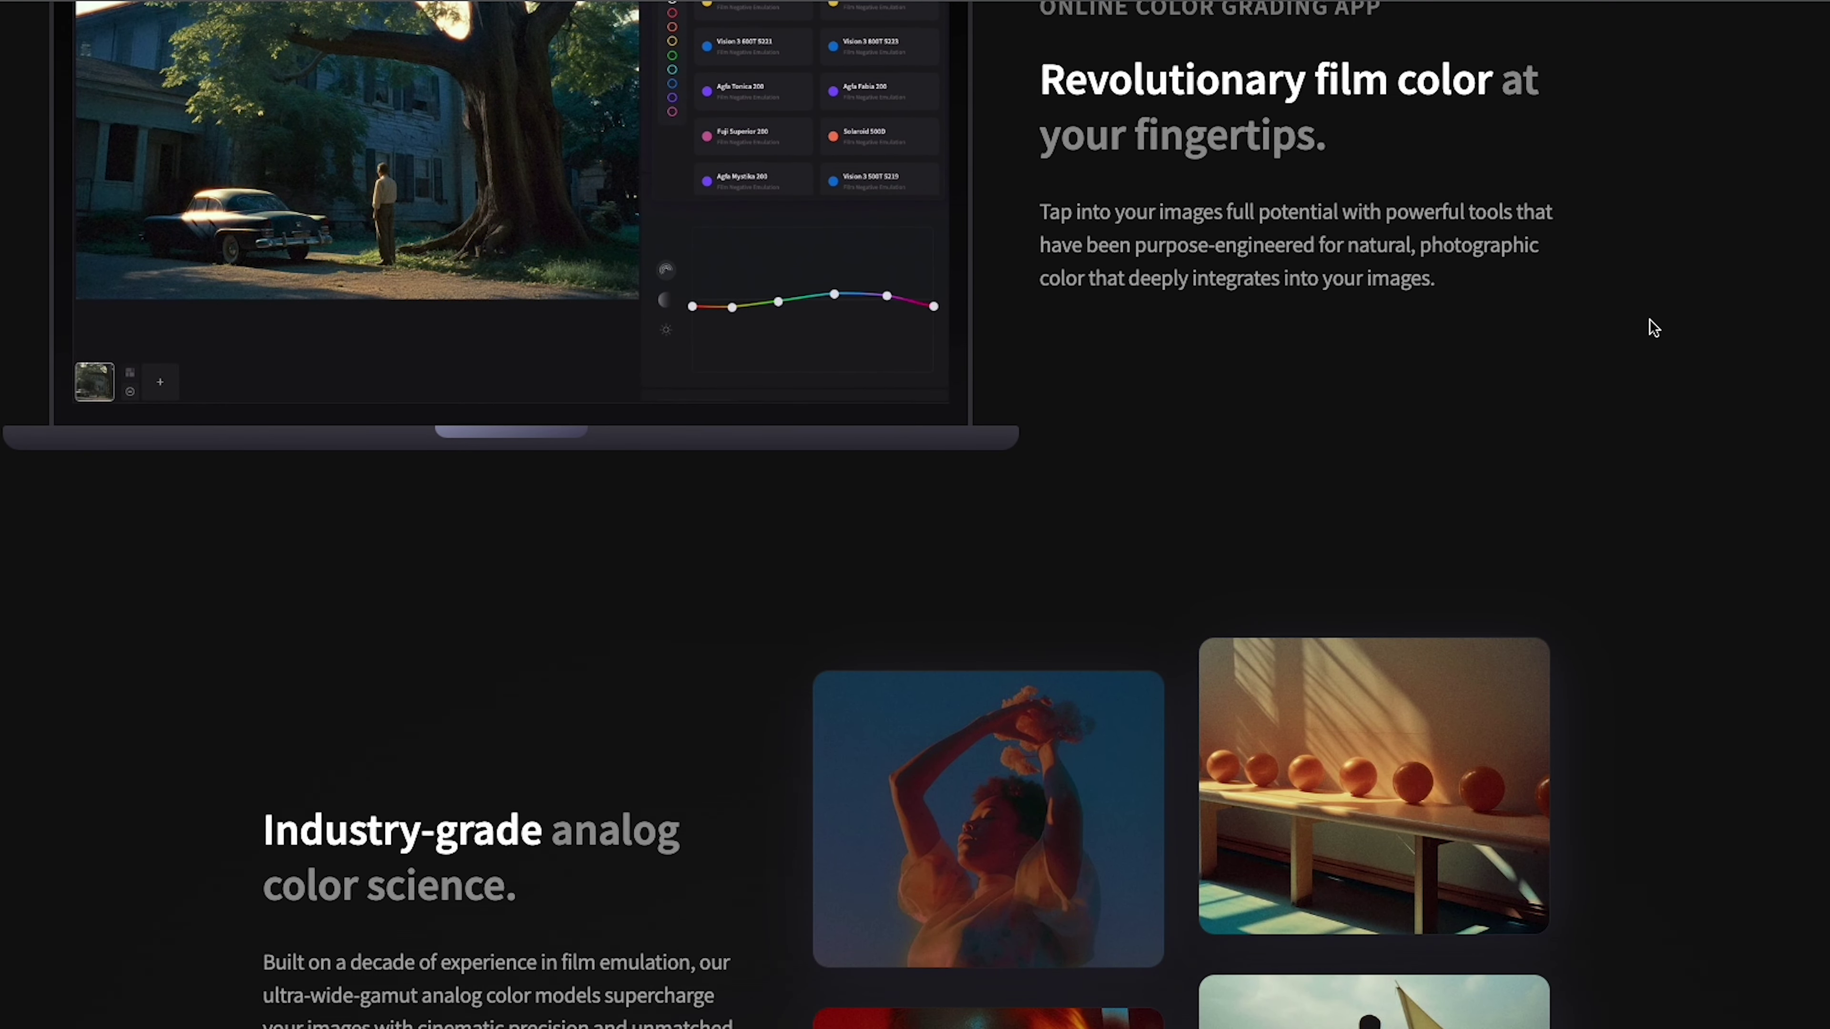
scroll(1654, 328, "down", 3)
scroll(1653, 328, "down", 5)
scroll(1654, 327, "down", 3)
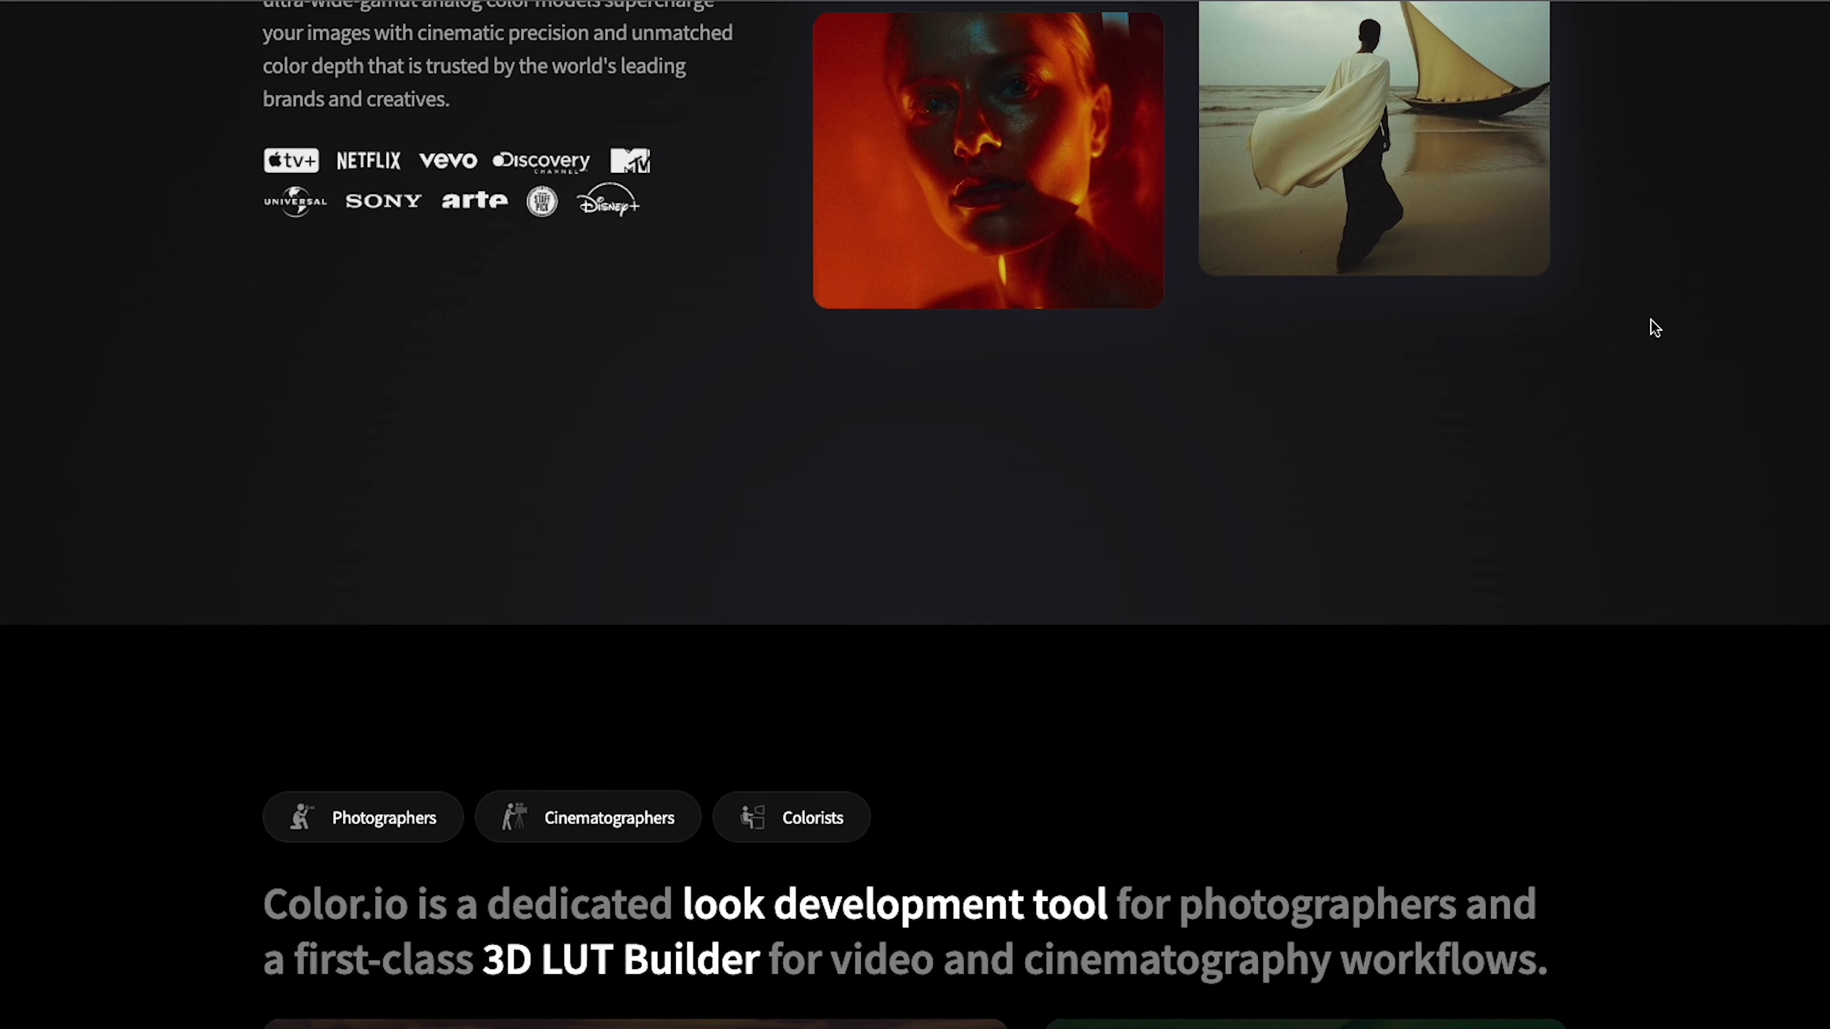
scroll(1654, 328, "down", 5)
scroll(1653, 327, "down", 3)
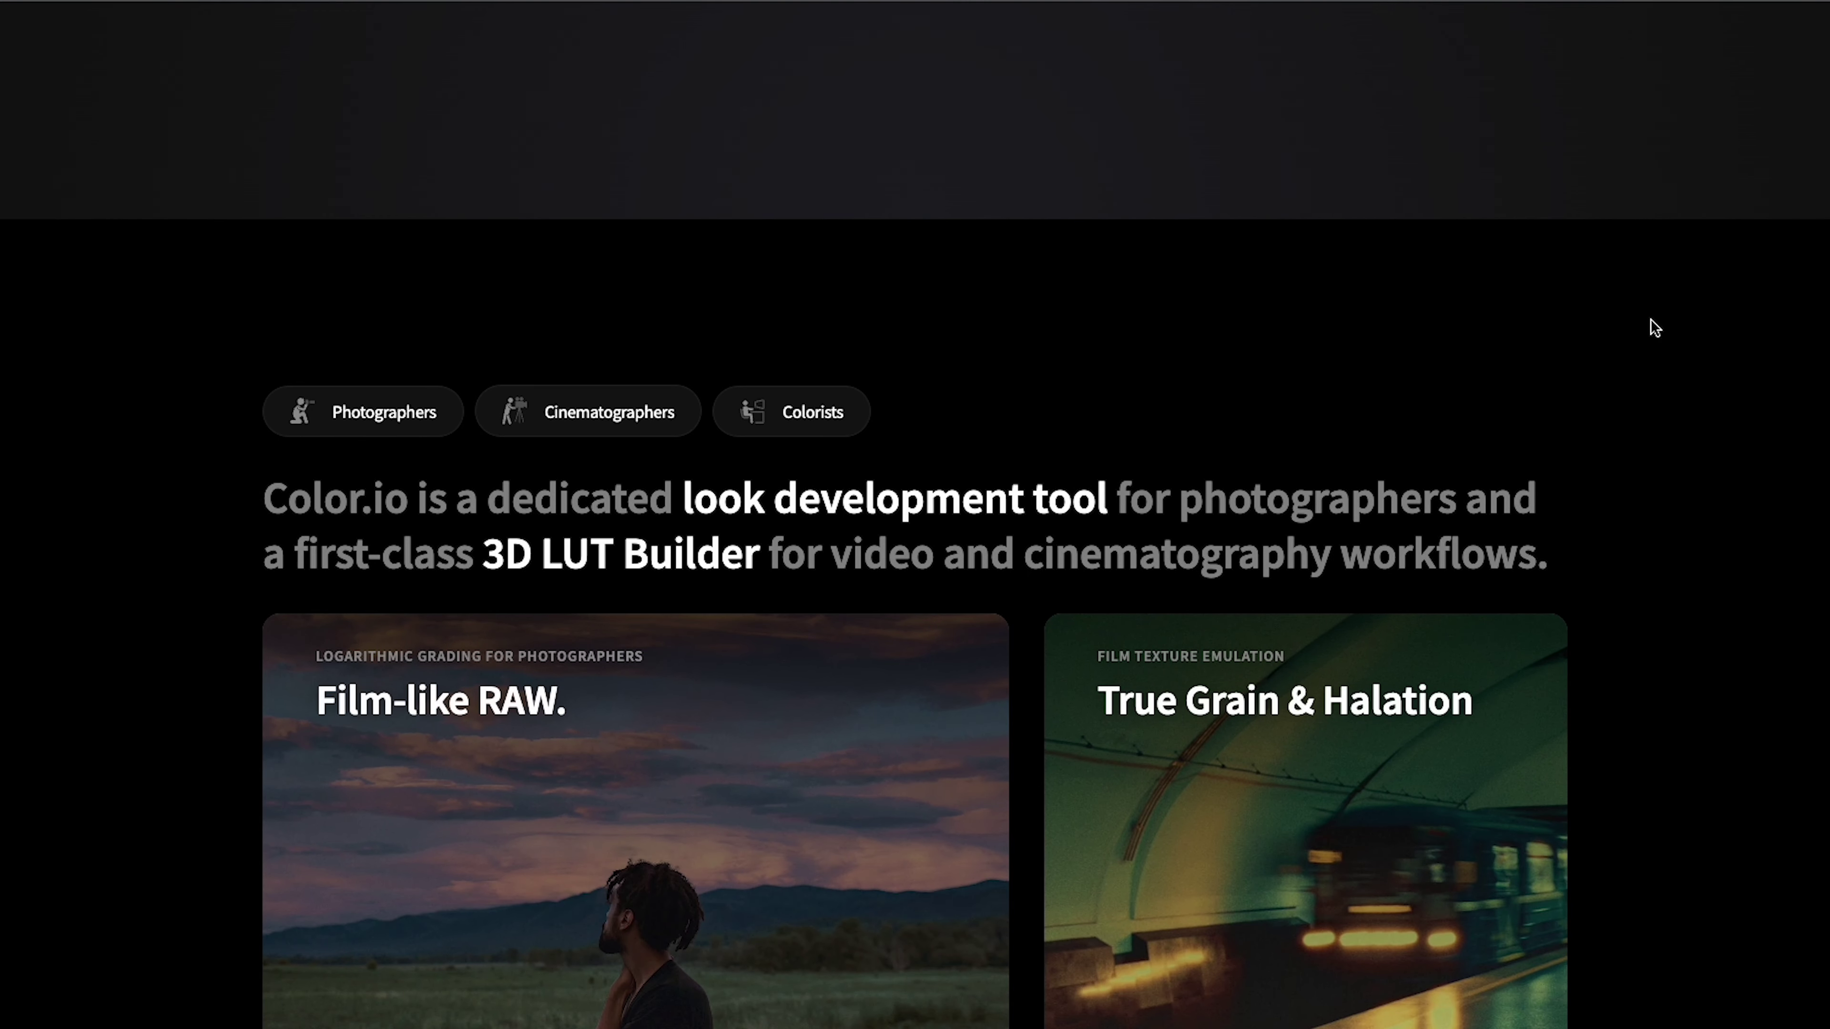
scroll(1654, 328, "down", 2)
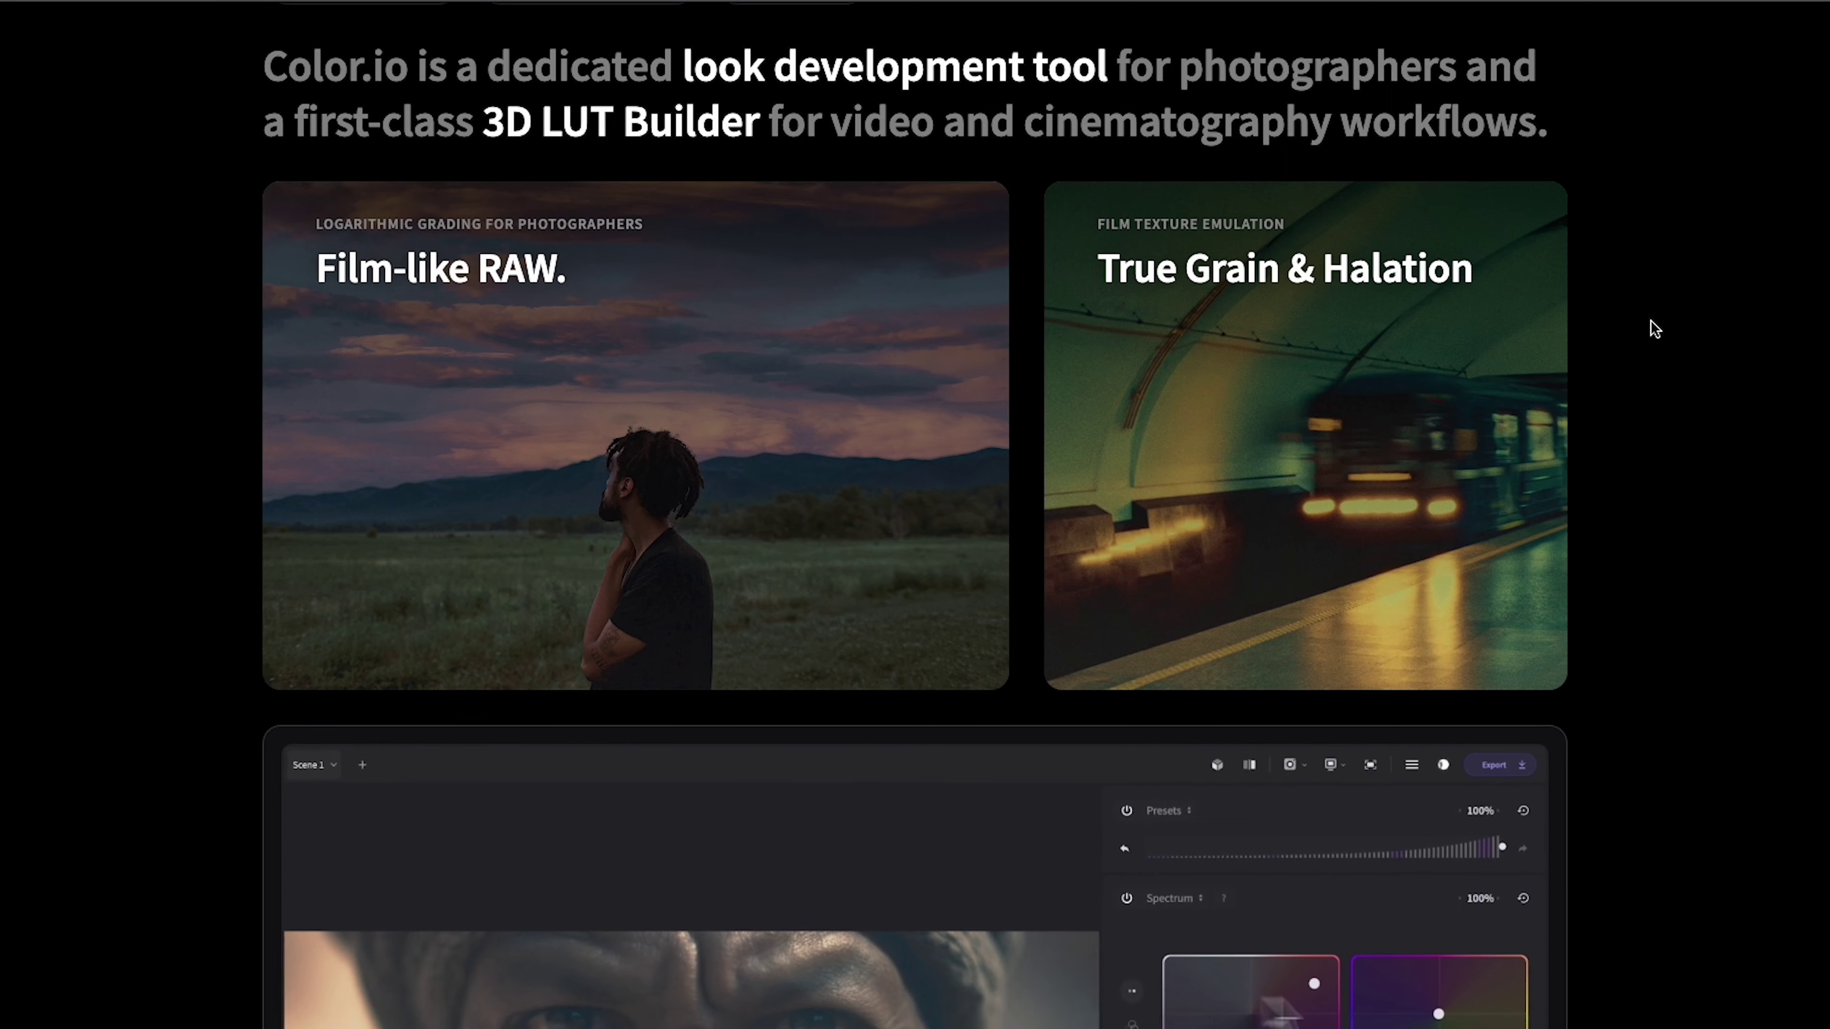
scroll(1653, 328, "down", 5)
scroll(1651, 320, "down", 8)
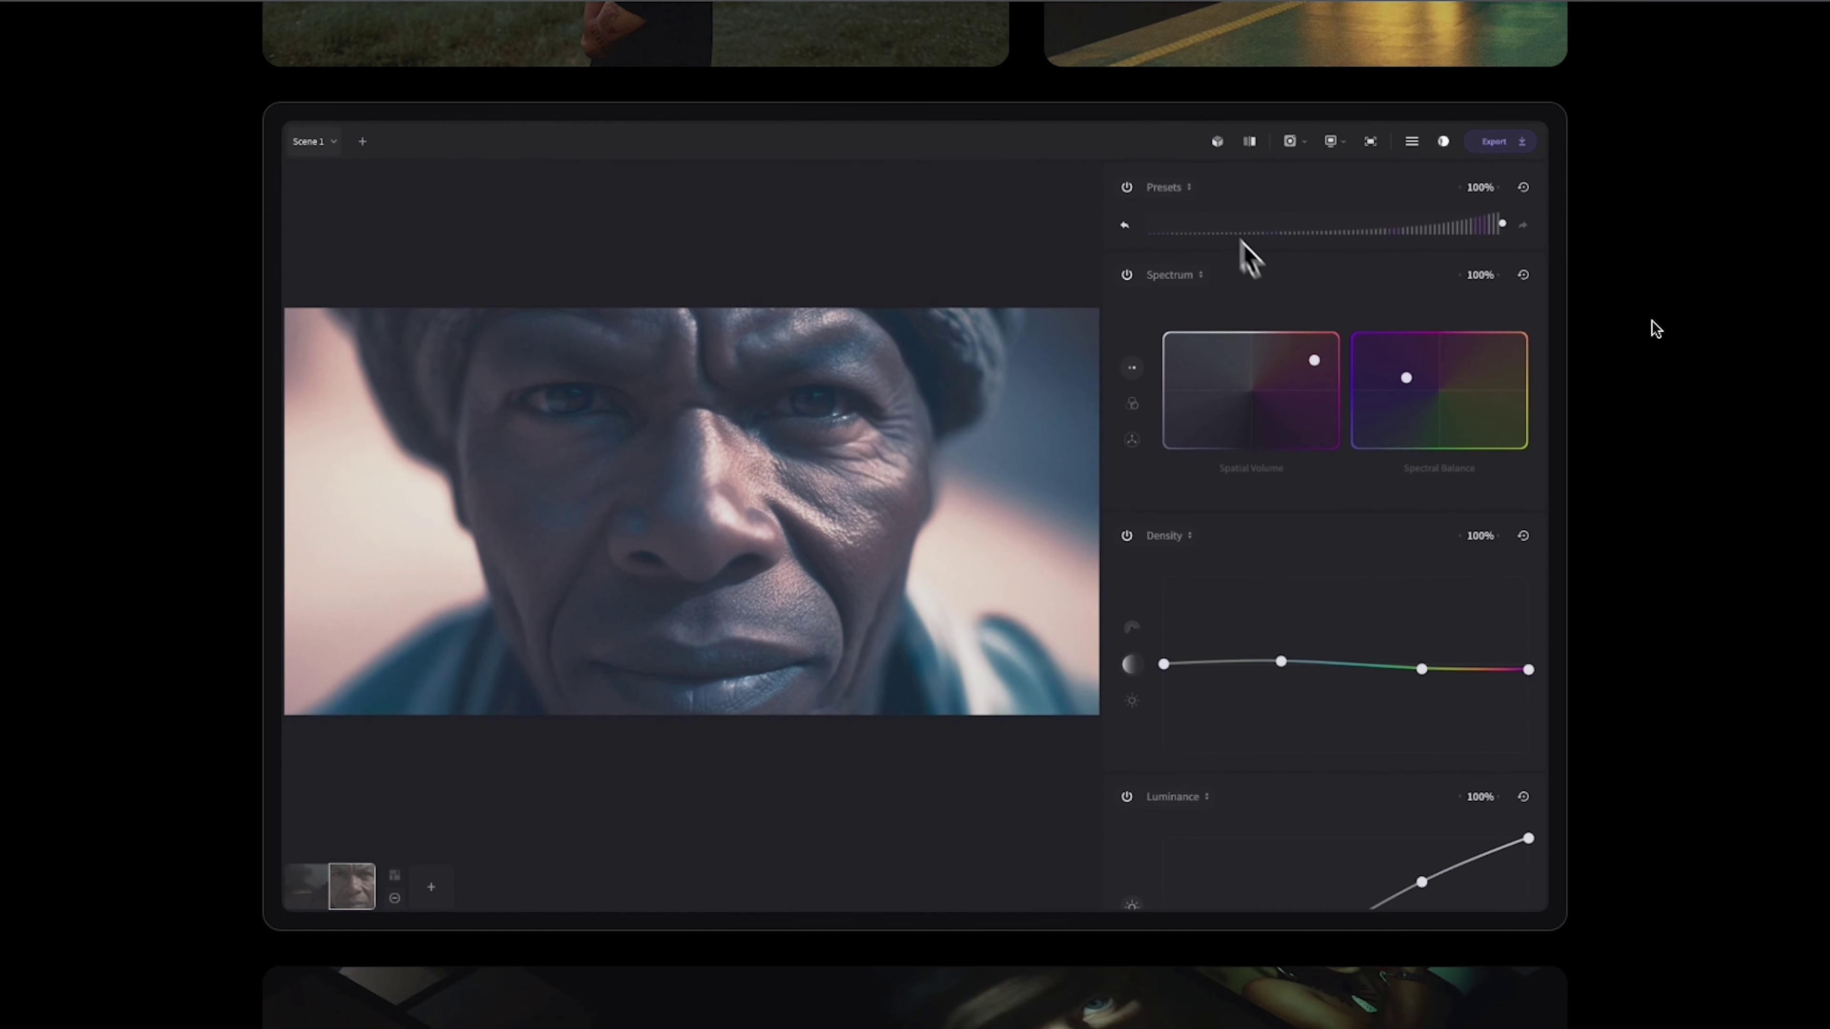
scroll(1651, 320, "down", 3)
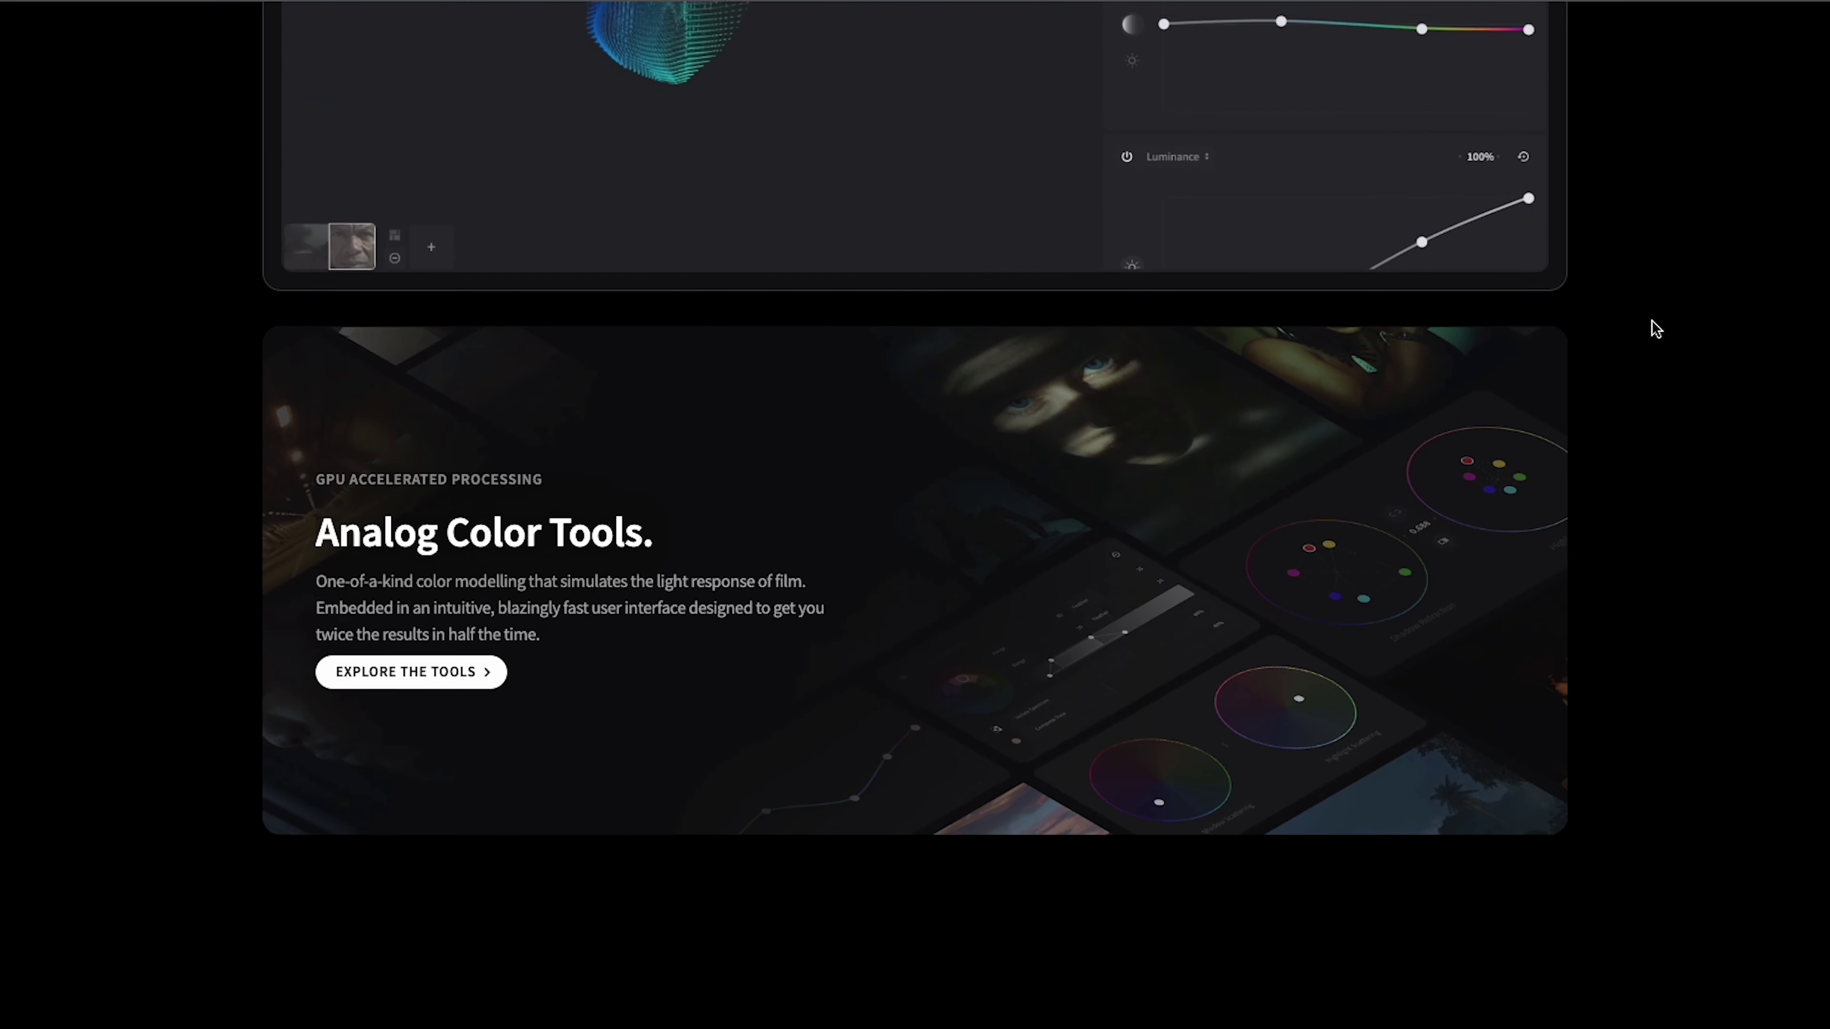
scroll(1650, 320, "down", 6)
scroll(1651, 320, "down", 8)
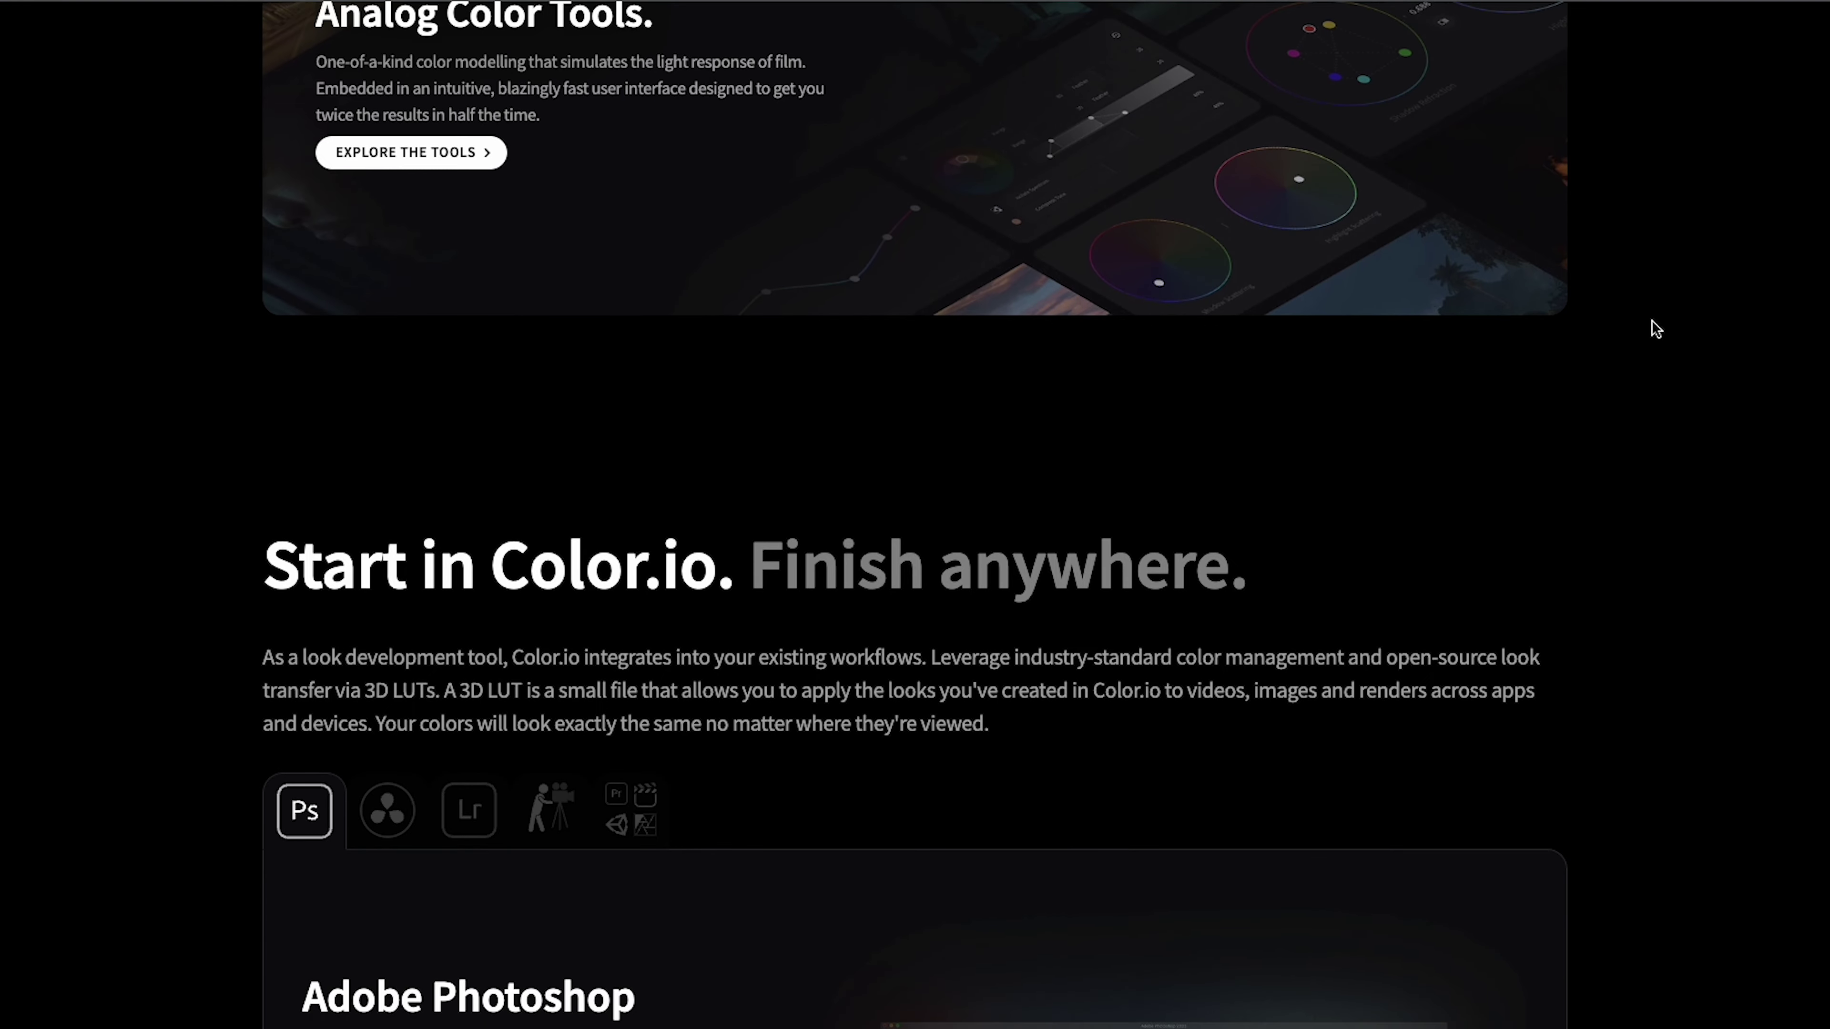
scroll(1651, 320, "down", 3)
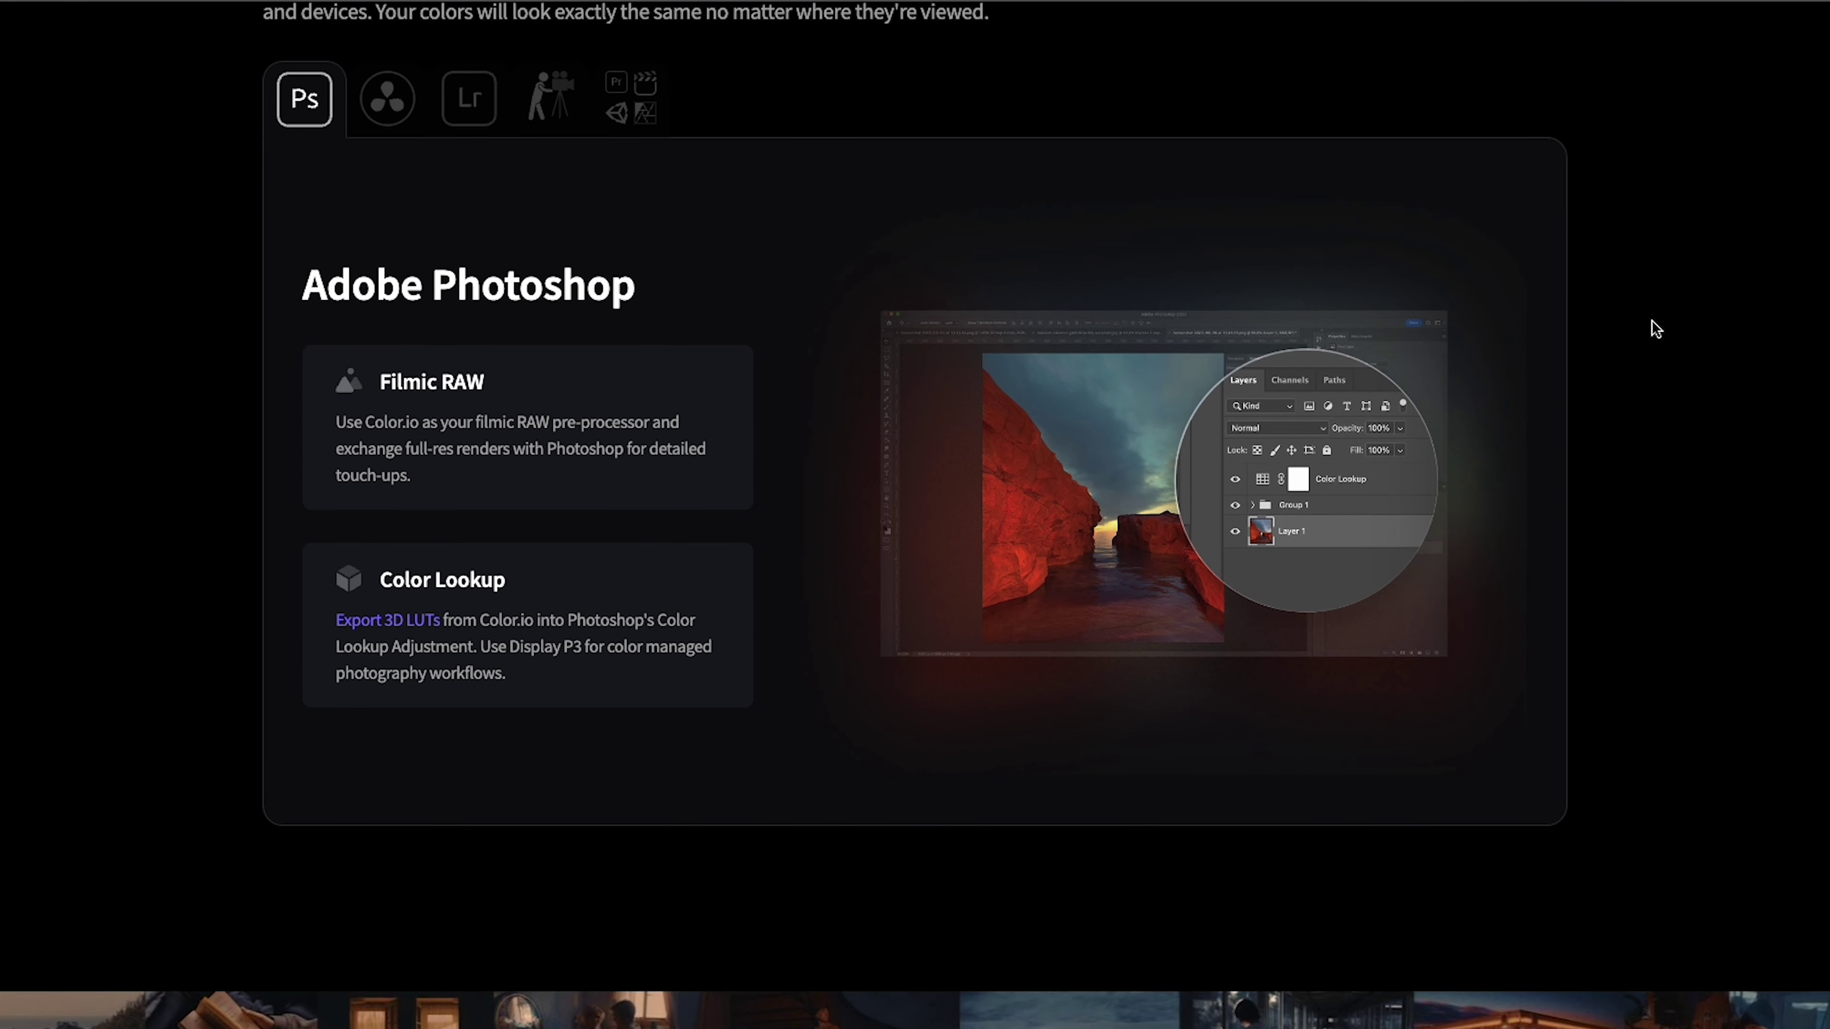
scroll(1651, 320, "down", 3)
scroll(1651, 320, "down", 5)
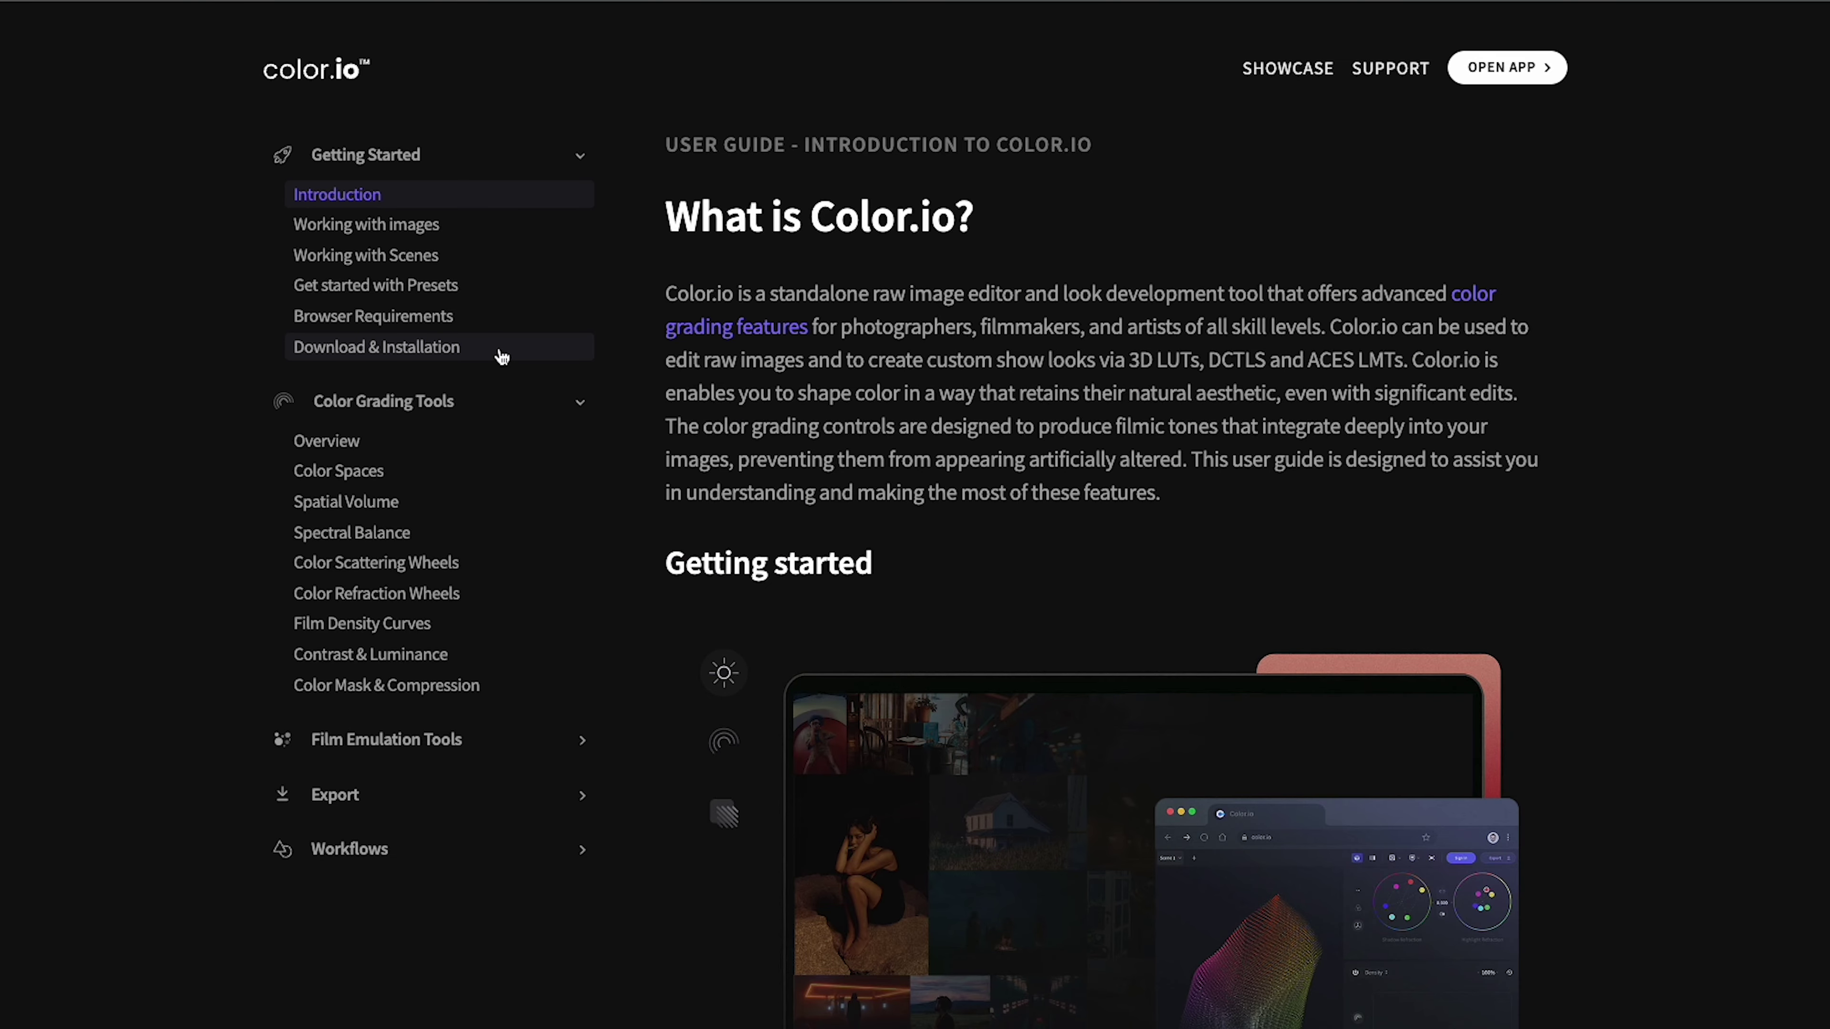
Step: Open the Download & Installation guide and scroll past the Chrome steps to Install from Microsoft Edge
left_click(432, 357)
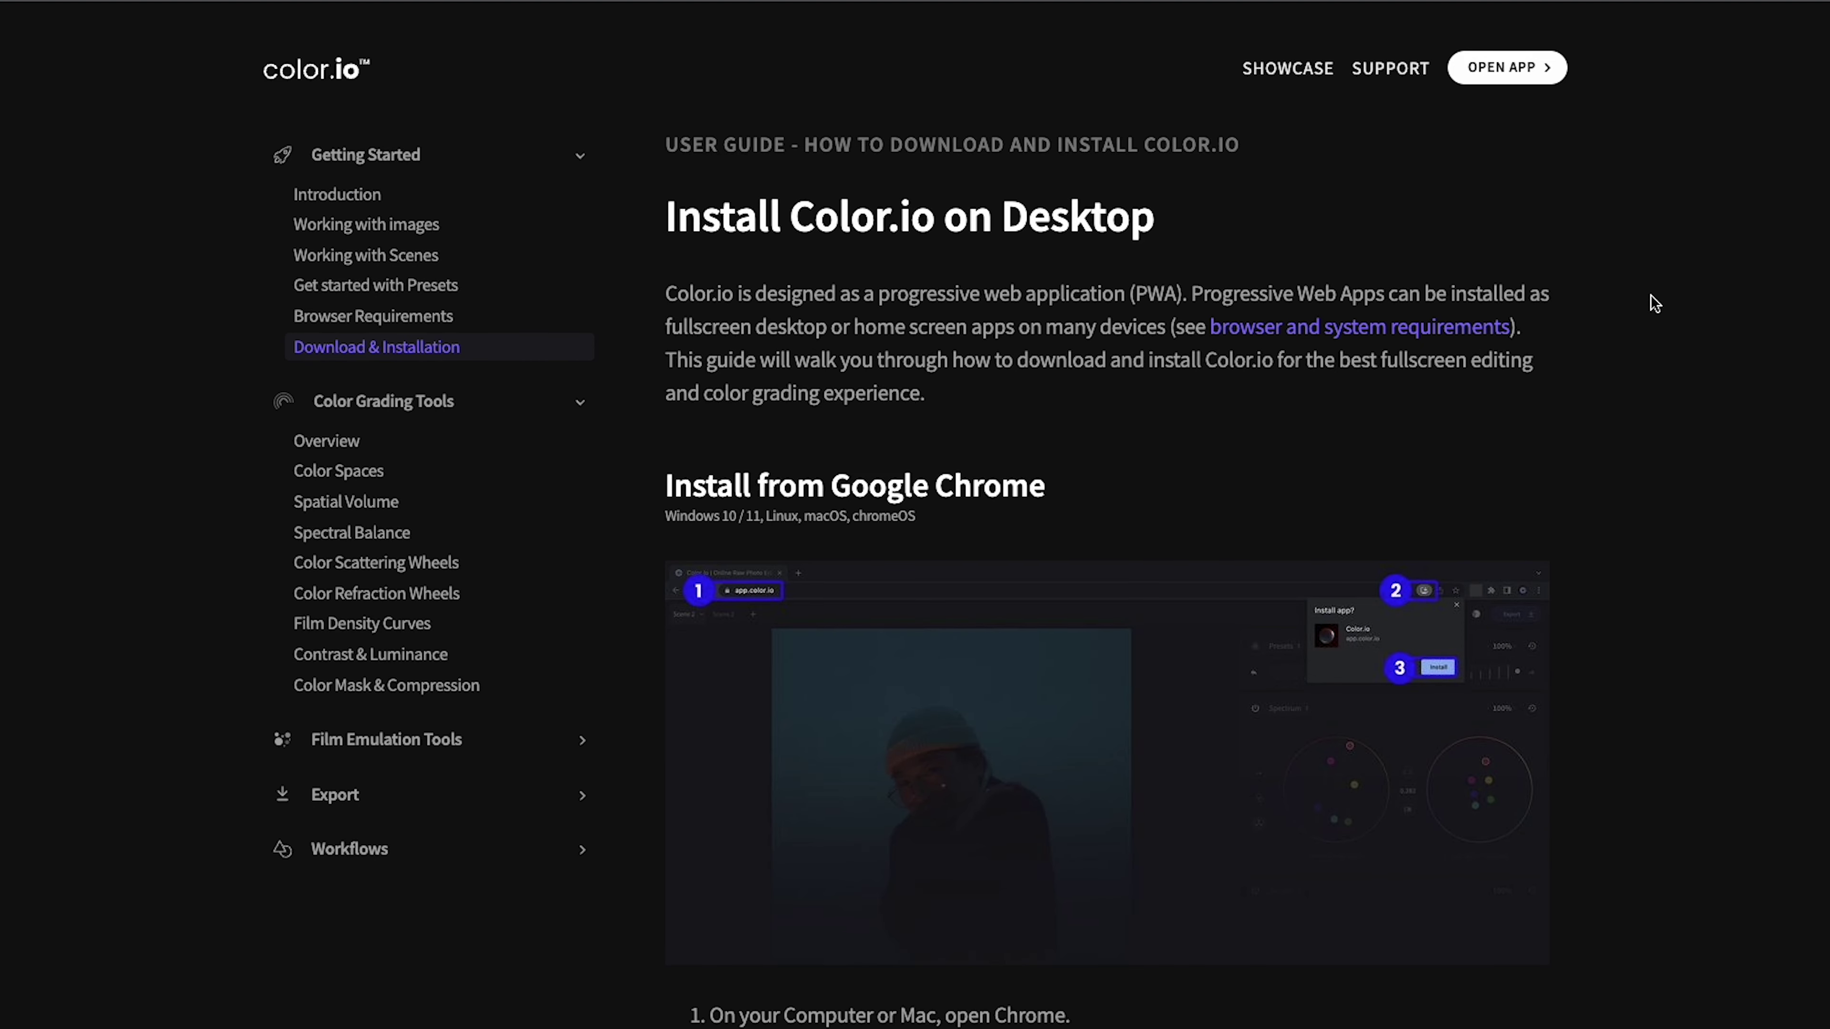
scroll(1655, 302, "down", 1)
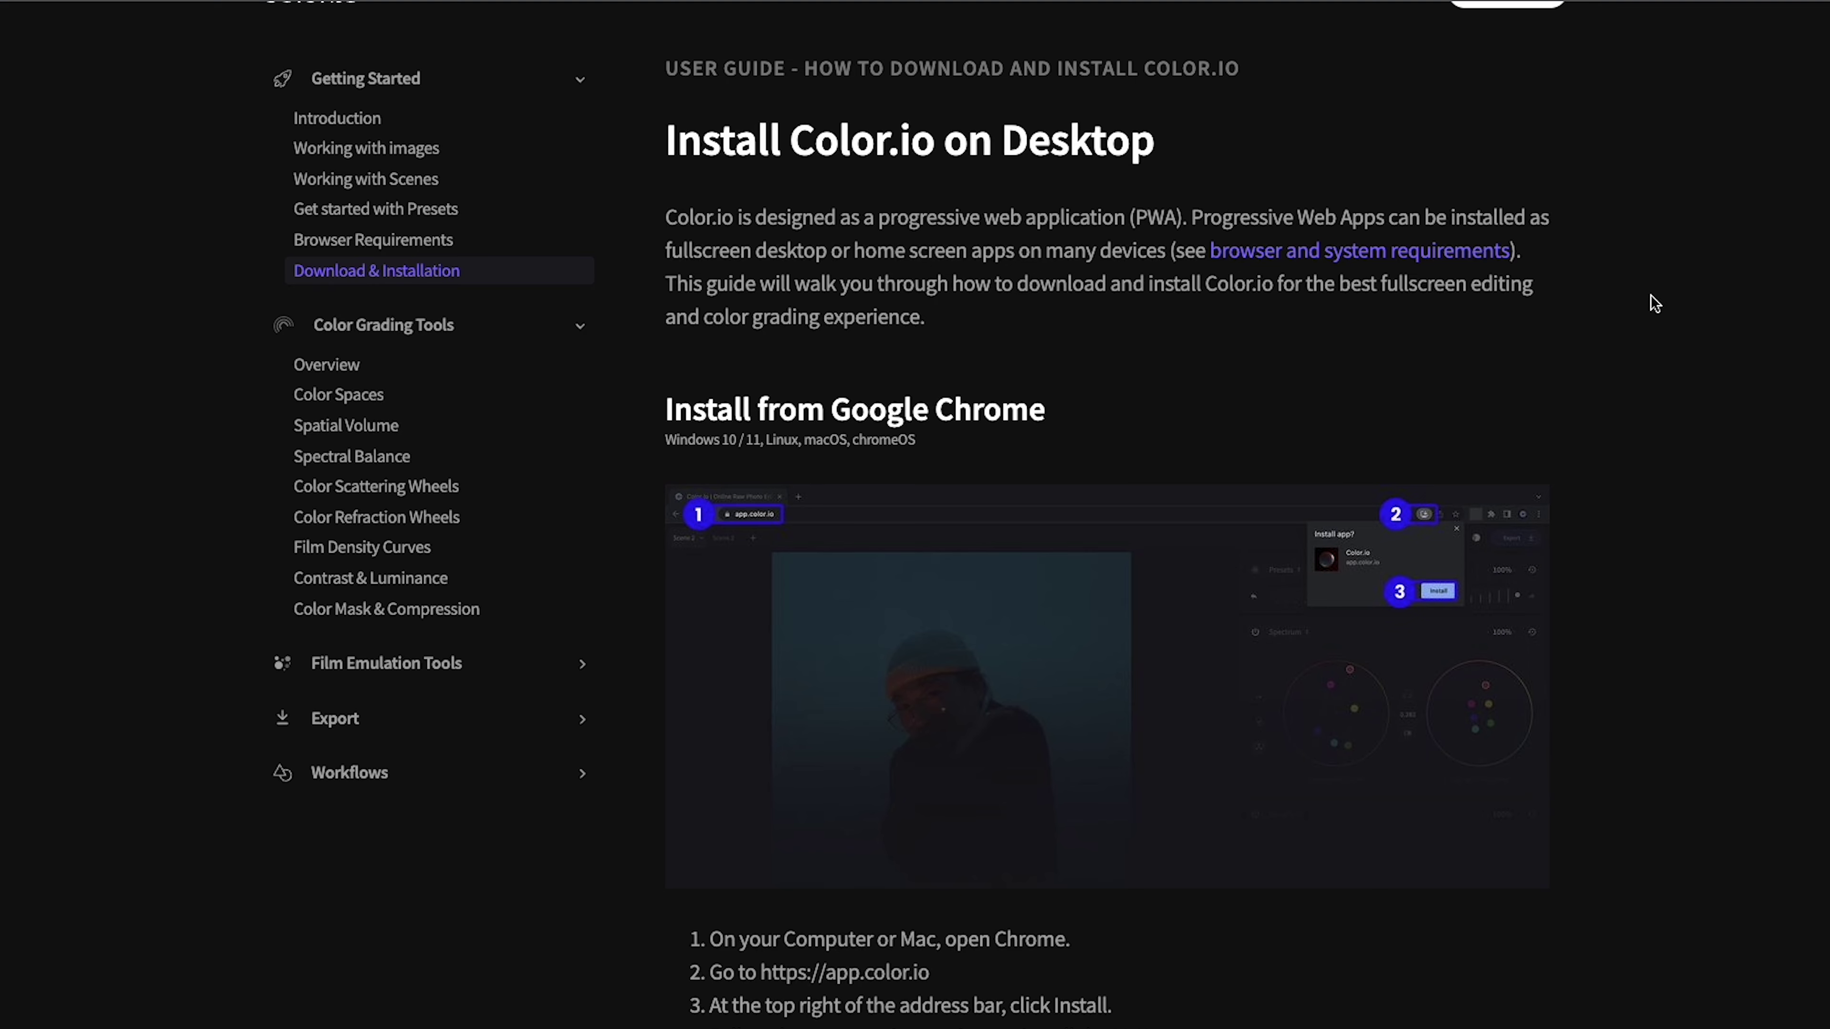
scroll(1655, 303, "down", 2)
scroll(1654, 303, "down", 2)
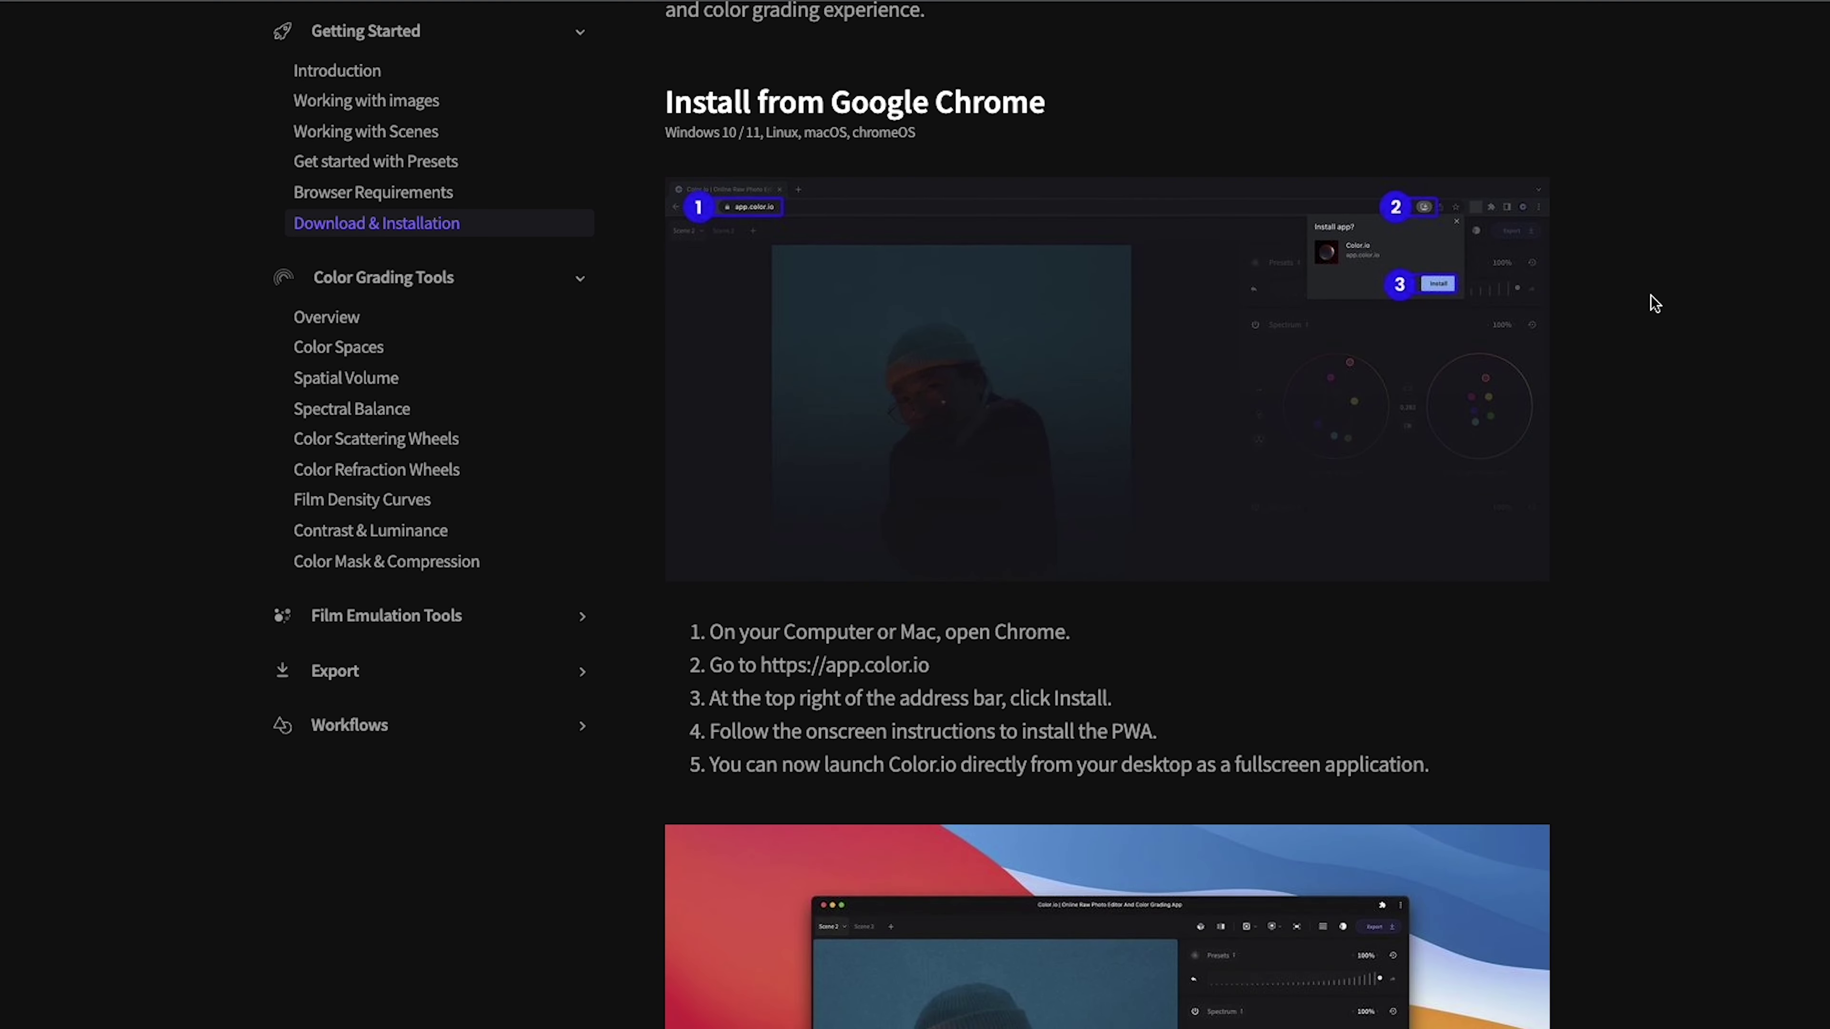
scroll(1655, 302, "down", 2)
scroll(1655, 302, "down", 2)
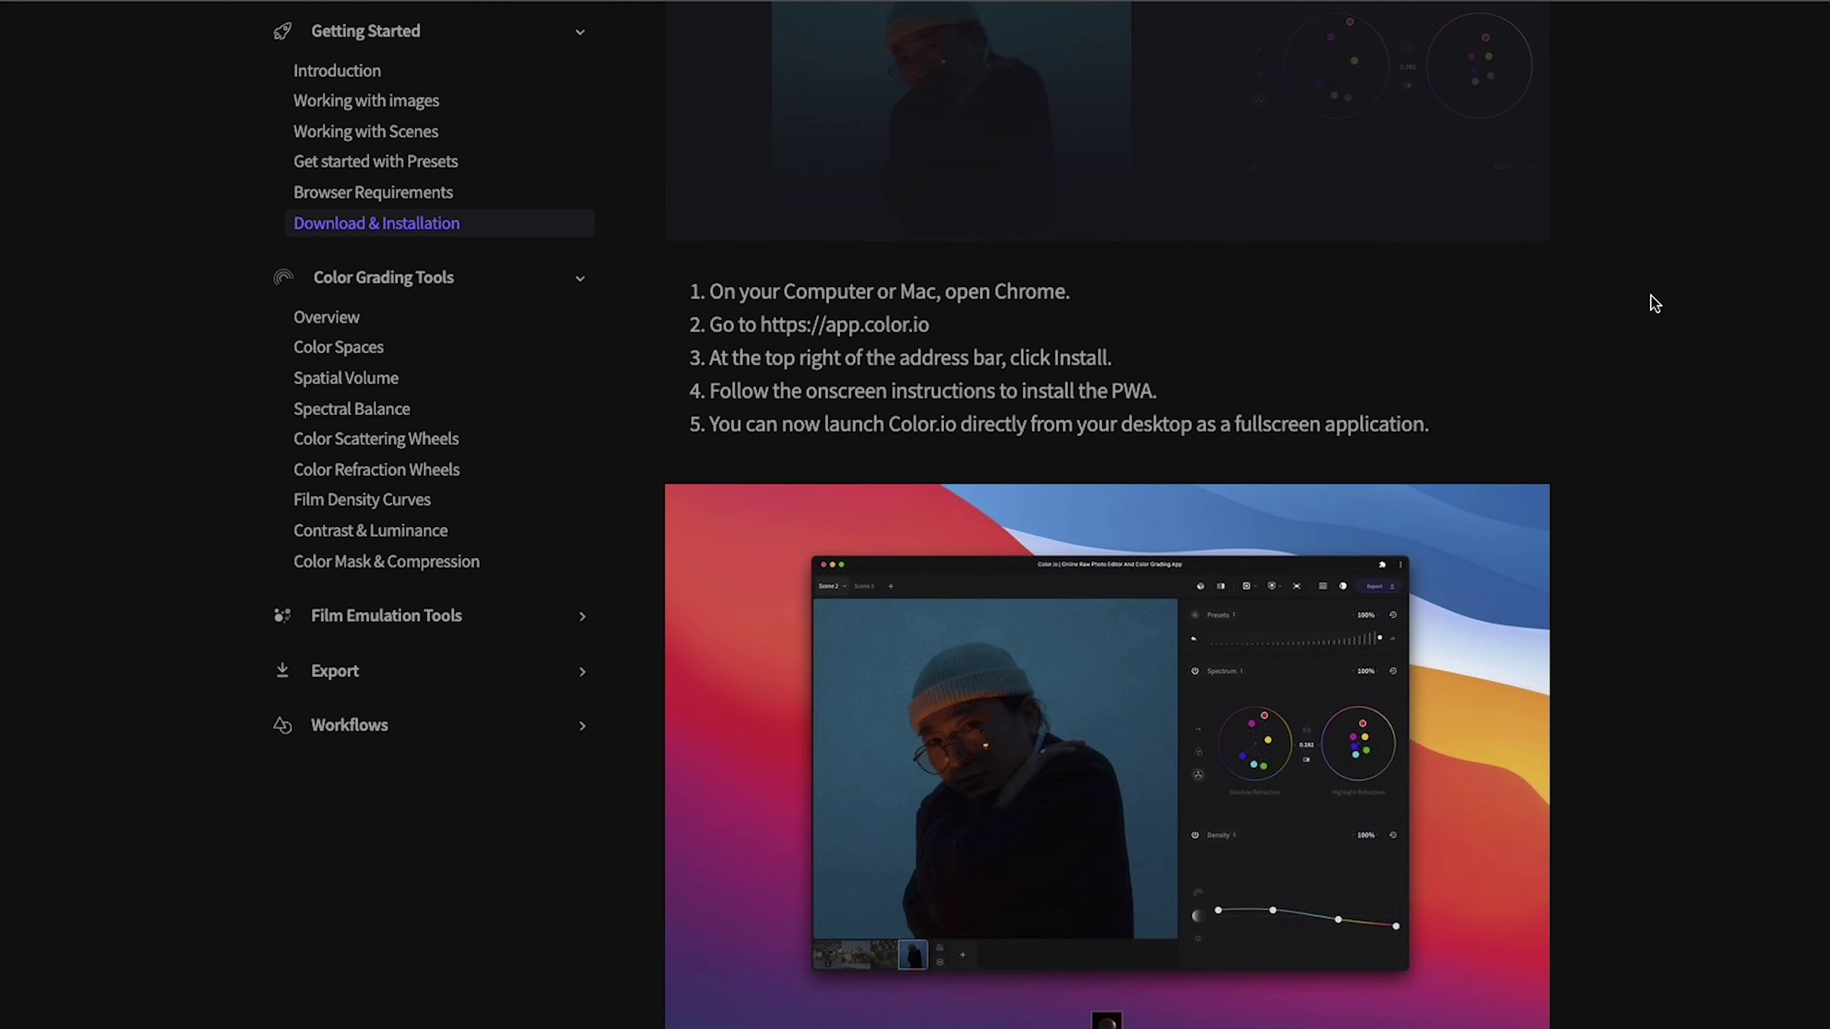
scroll(1654, 302, "down", 2)
scroll(1655, 302, "down", 3)
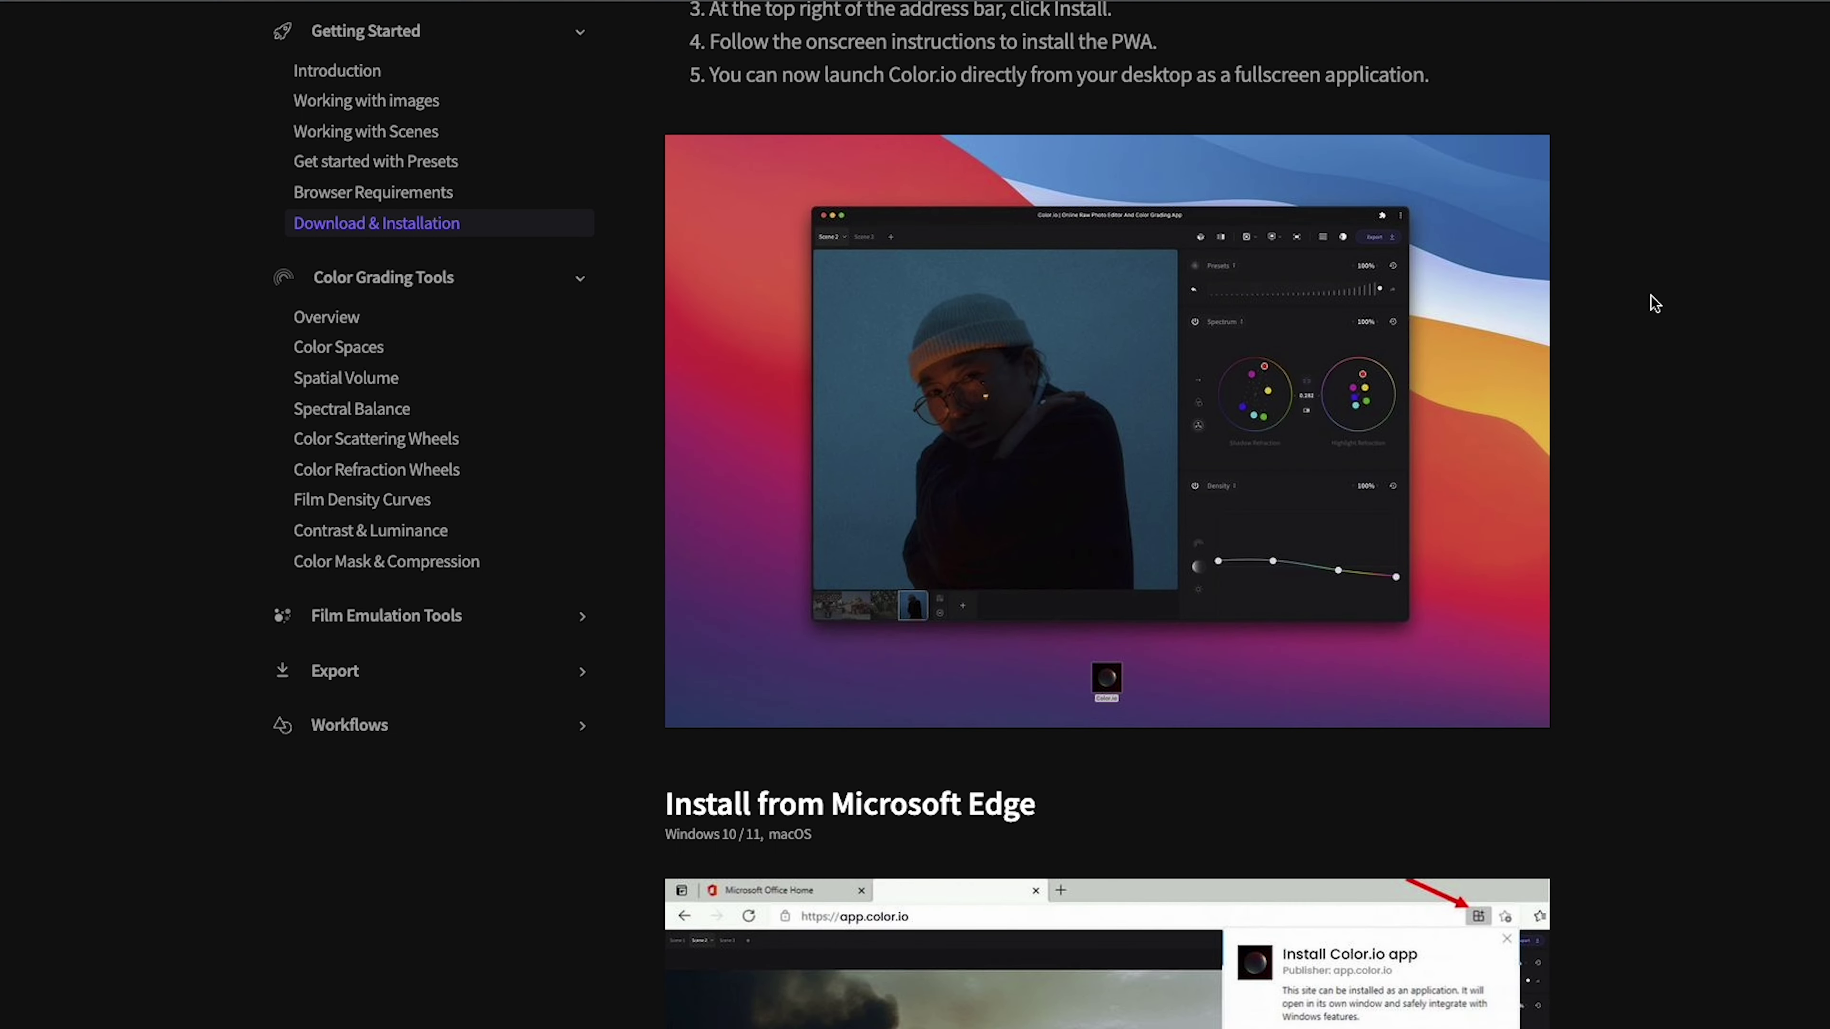
scroll(1655, 303, "down", 6)
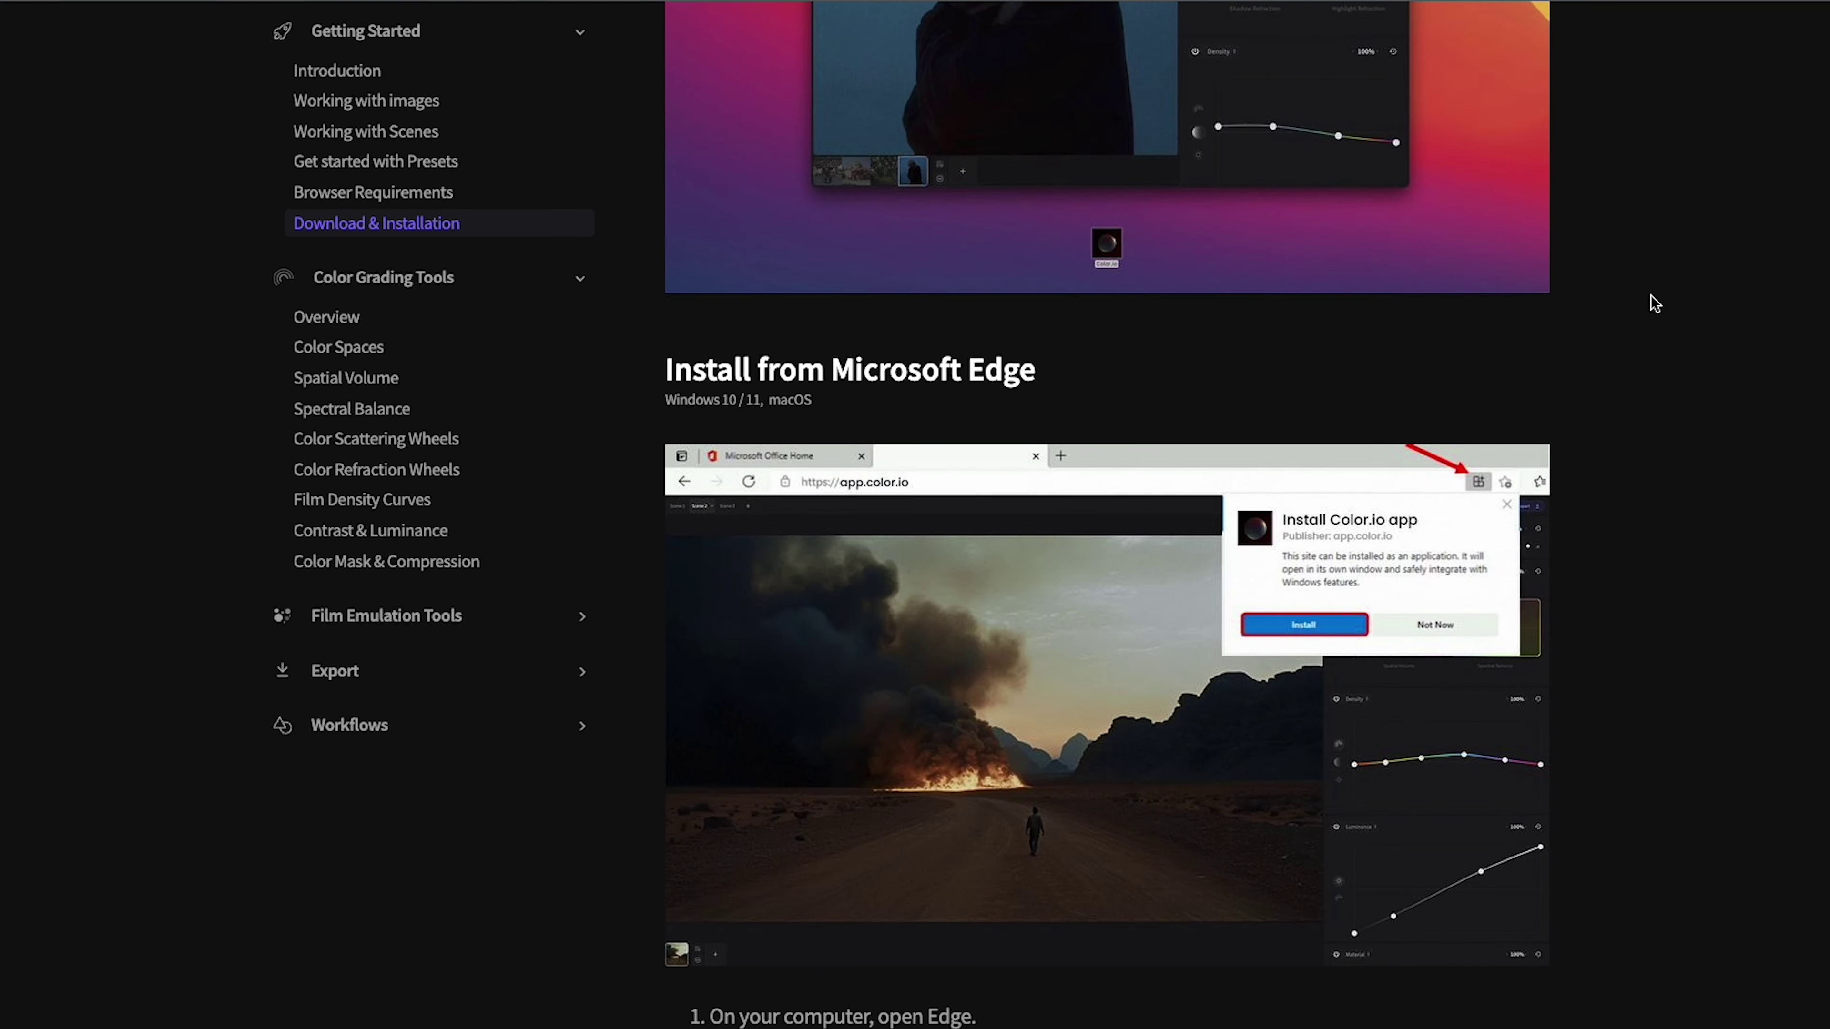
Step: Launch the Color.io desktop app from the macOS Dock to reach an empty Scene 1
scroll(1655, 302, "down", 3)
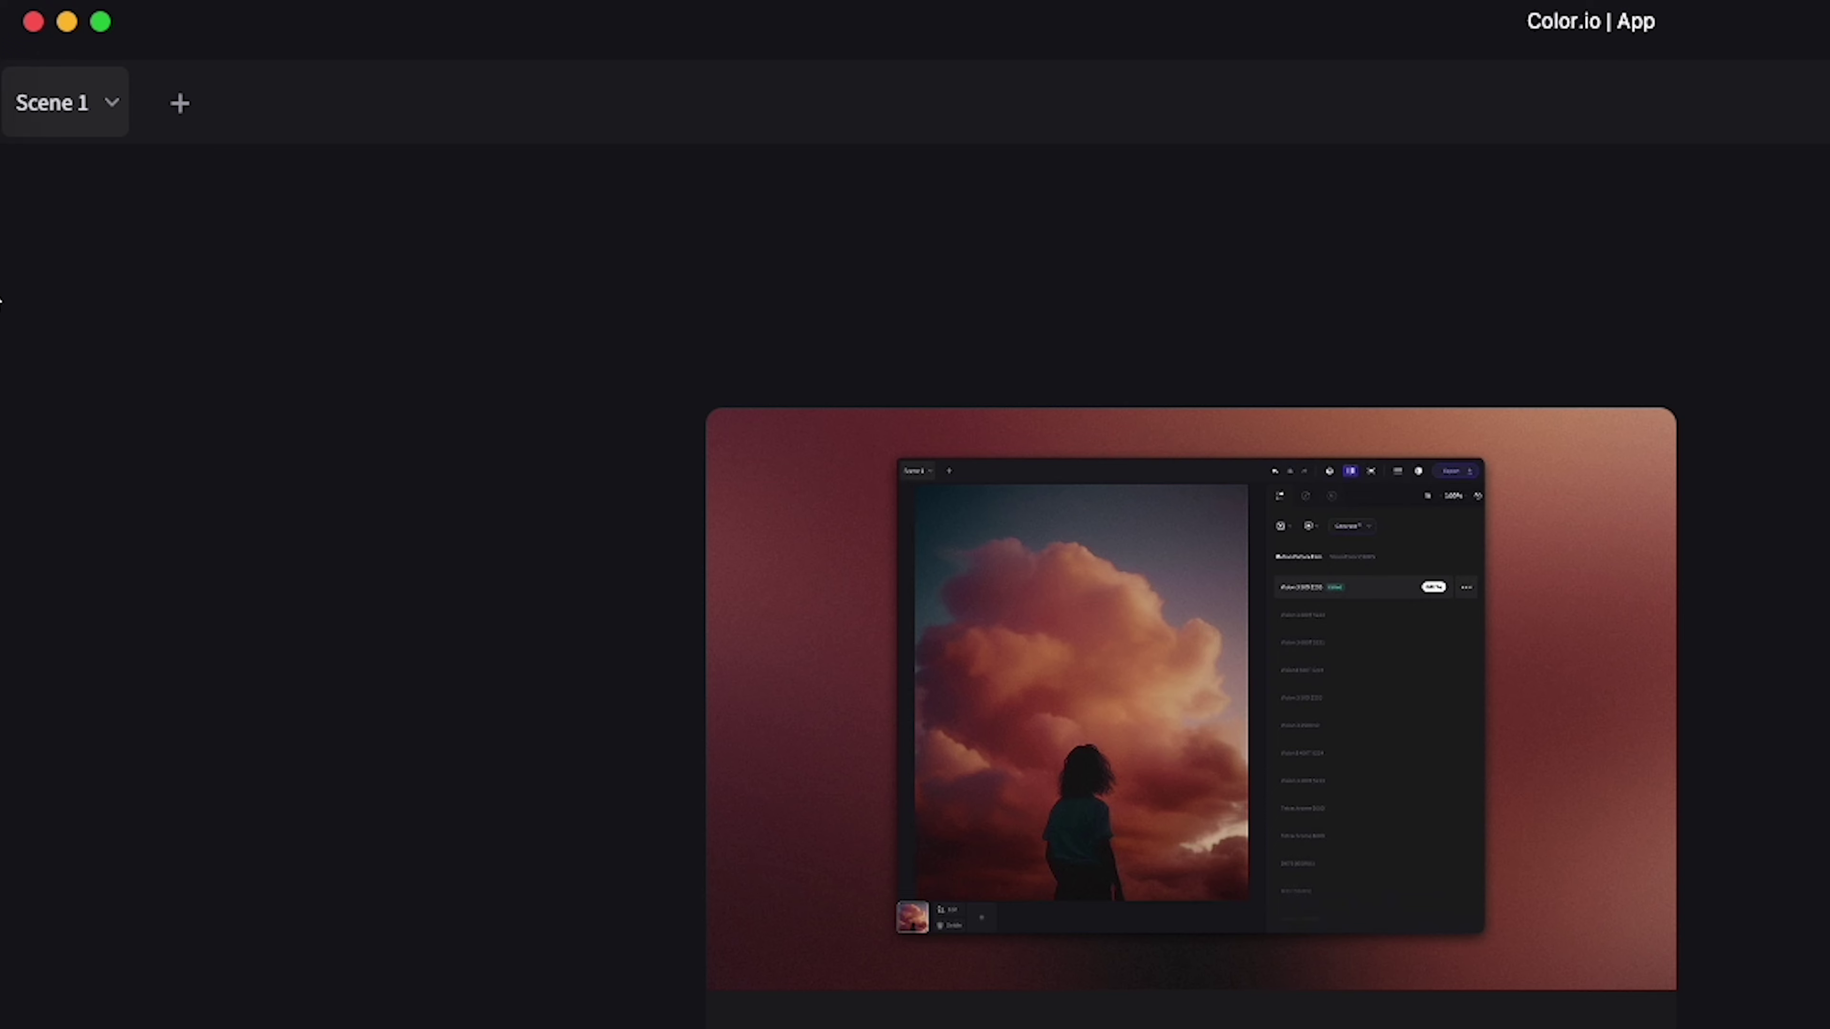
mouse_move(119, 216)
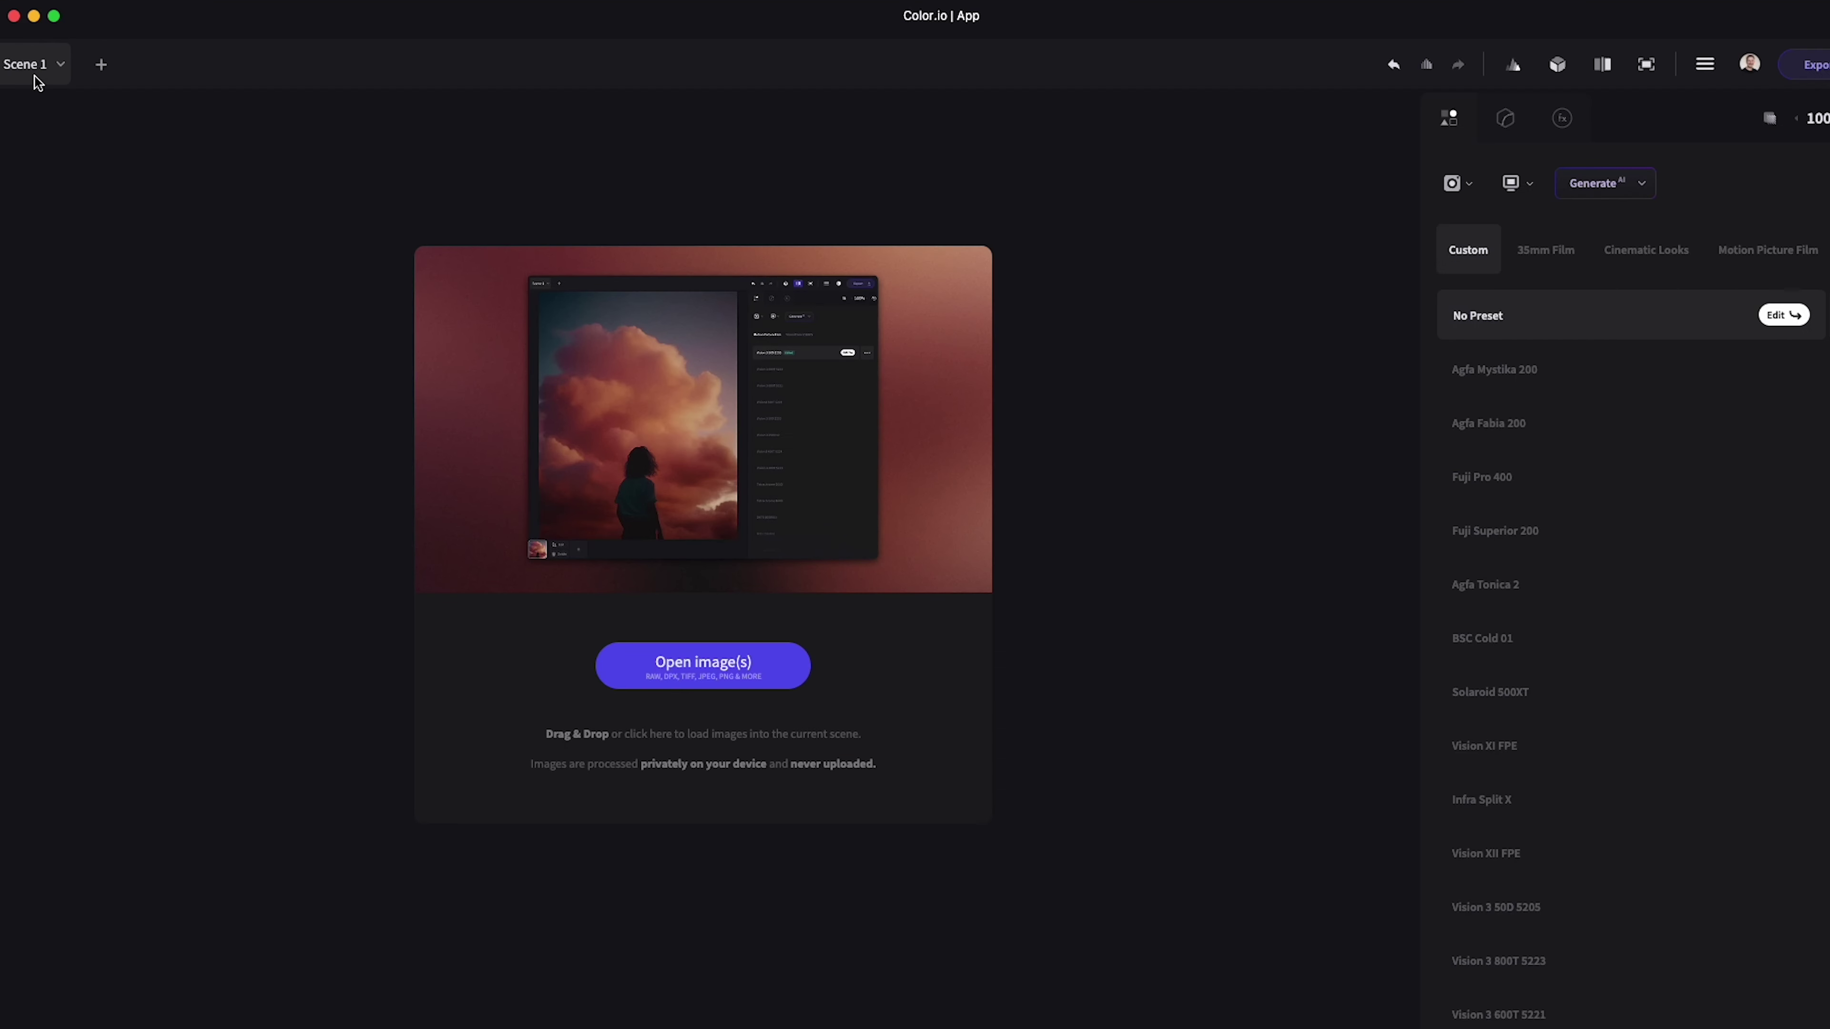
Step: Create a new scene and load the _DSC3965.ARW raw photo into it
left_click(101, 64)
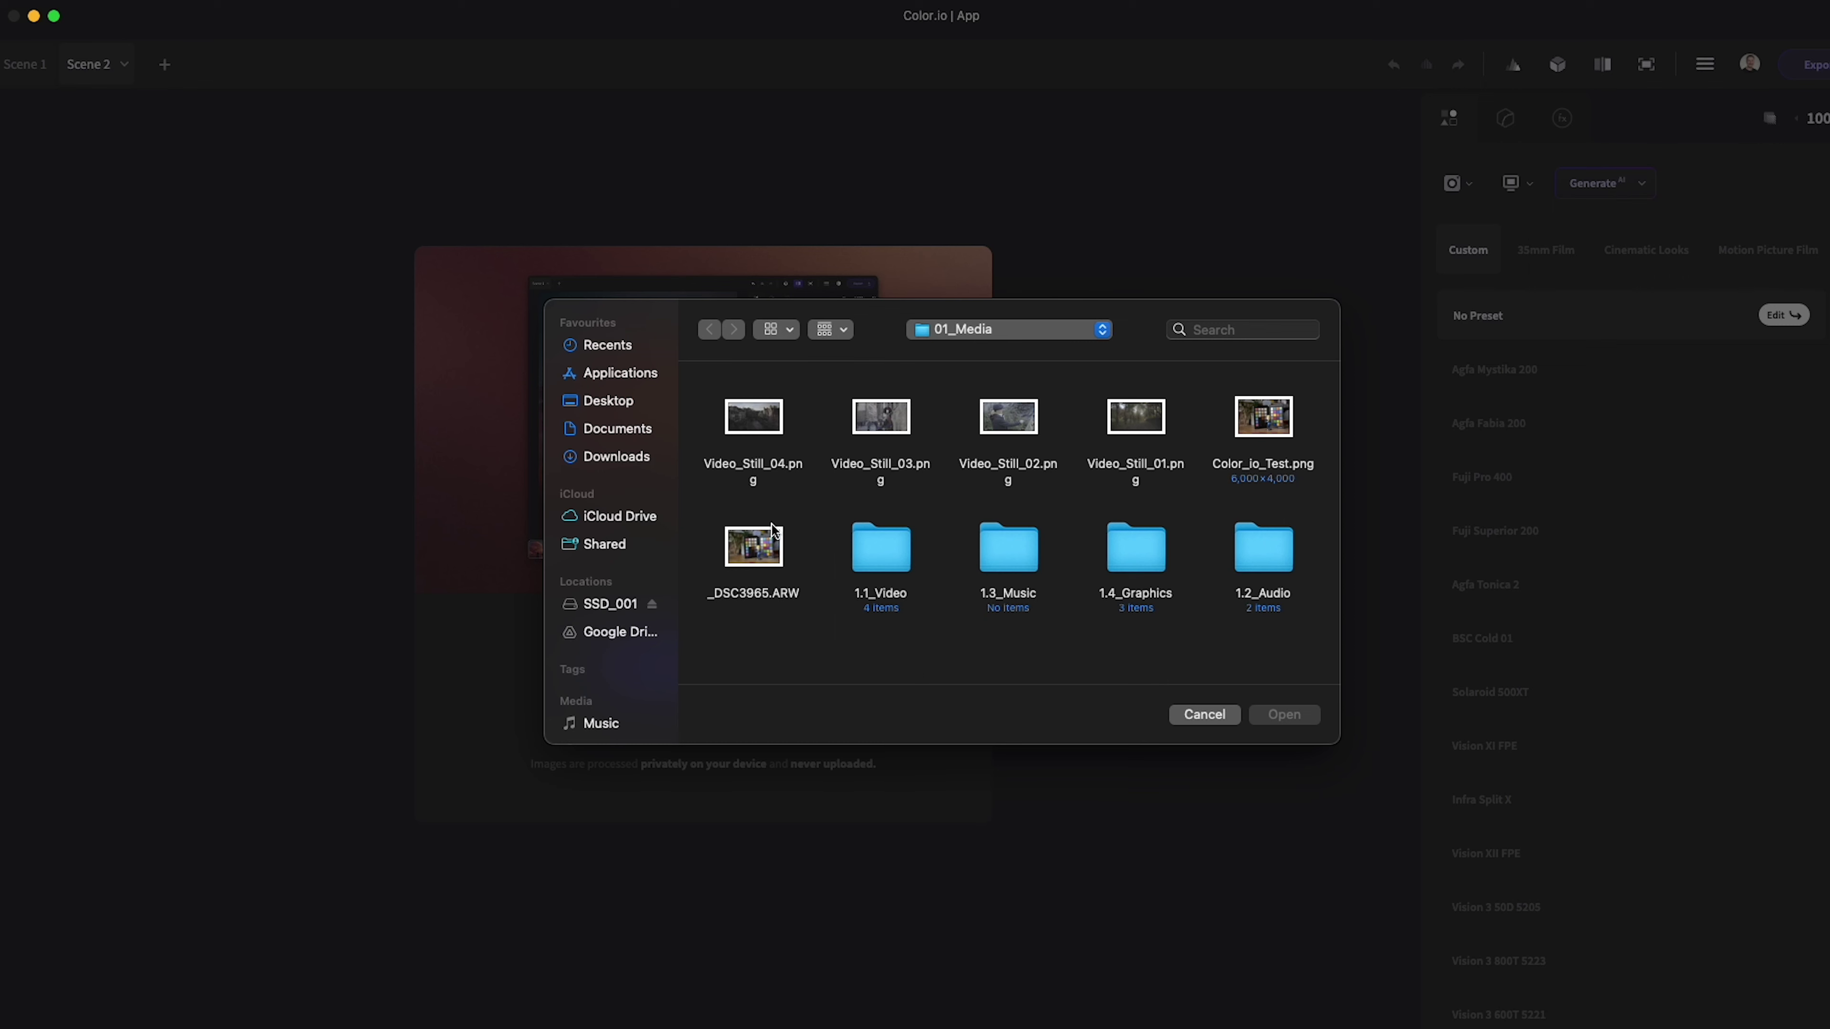
left_click(770, 548)
left_click(1263, 716)
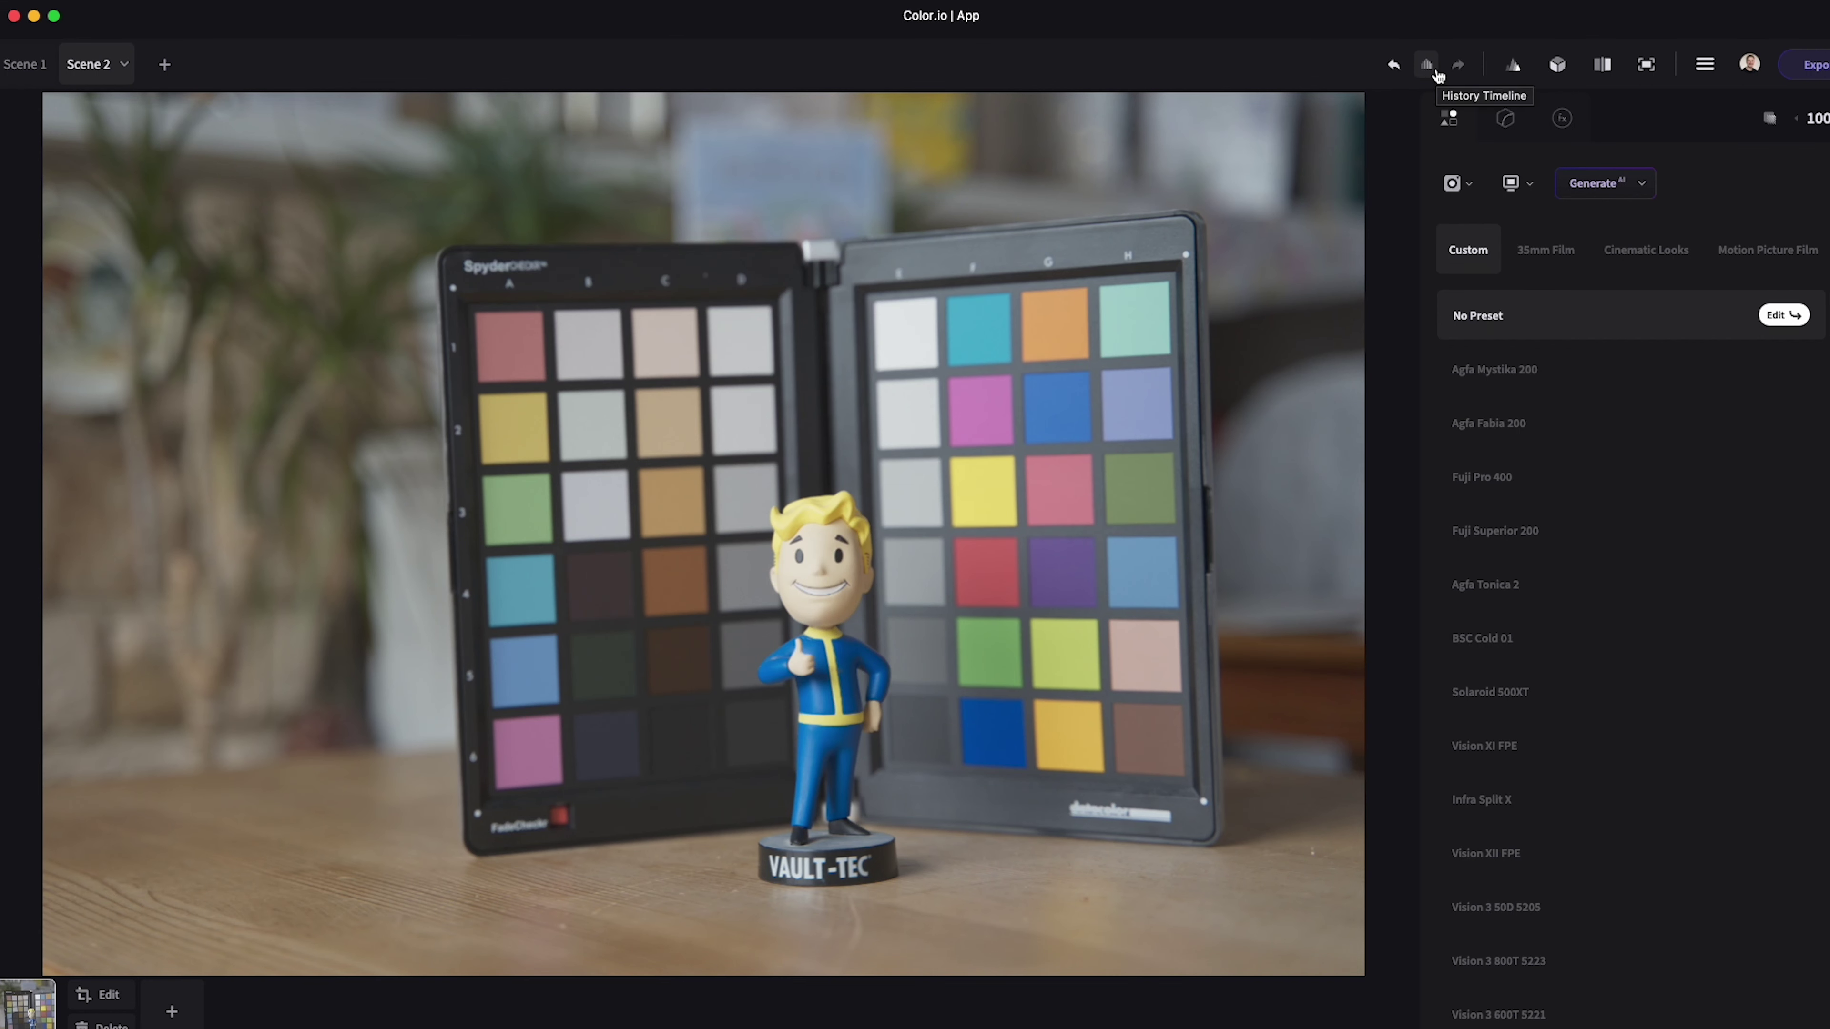
Step: Check the History Timeline and enable Scopes to show the RGB histogram, zooming in and back out
left_click(1434, 71)
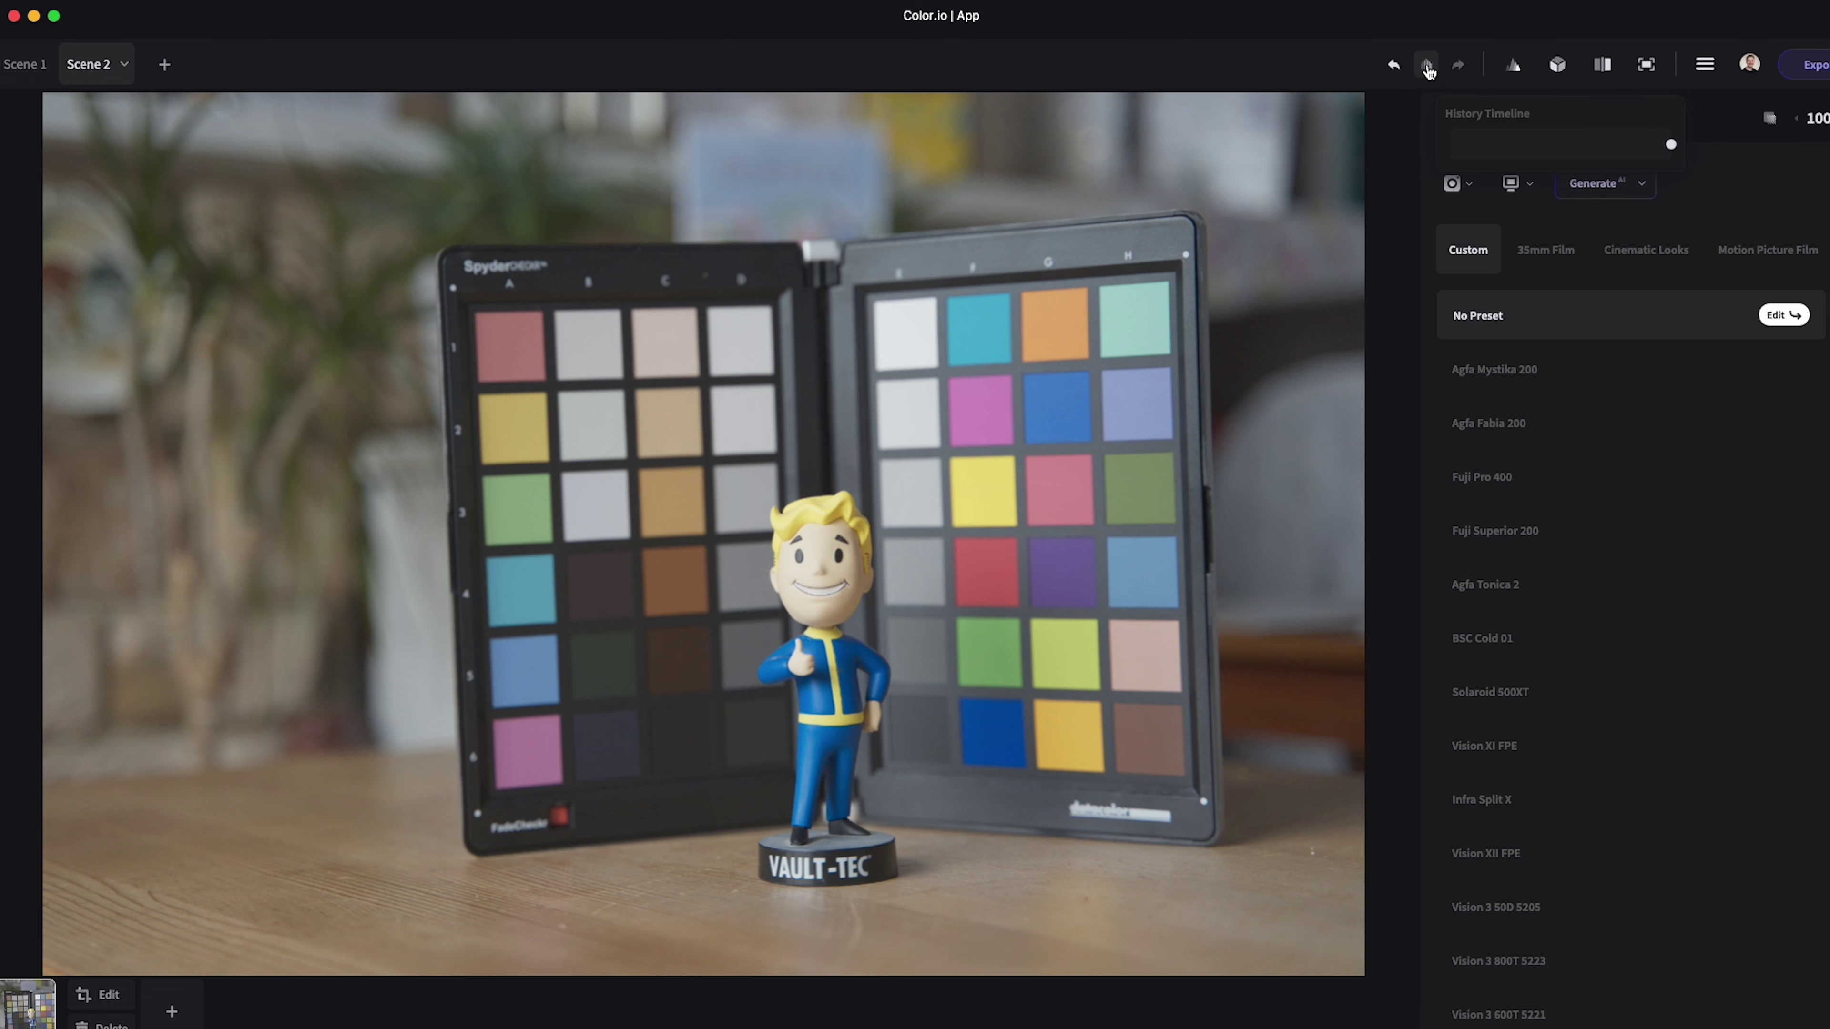
left_click(1516, 67)
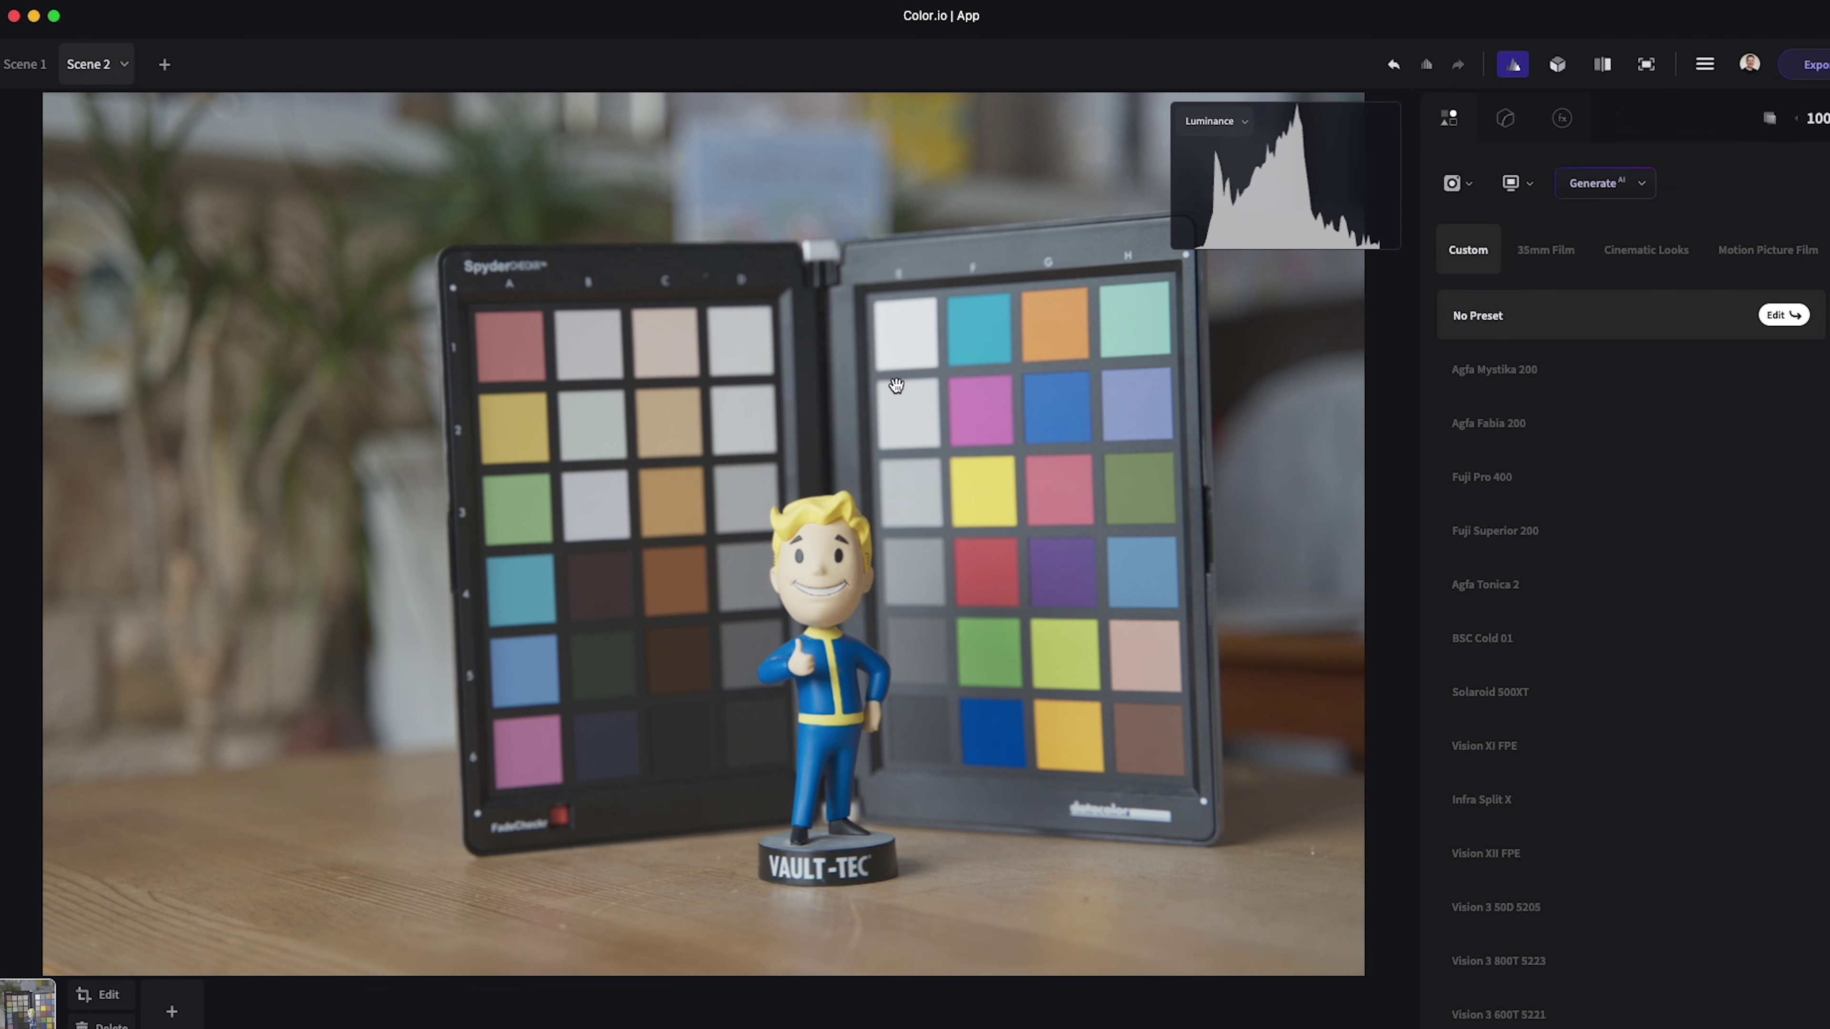
key("super+equal")
key("super+minus")
key("super+minus")
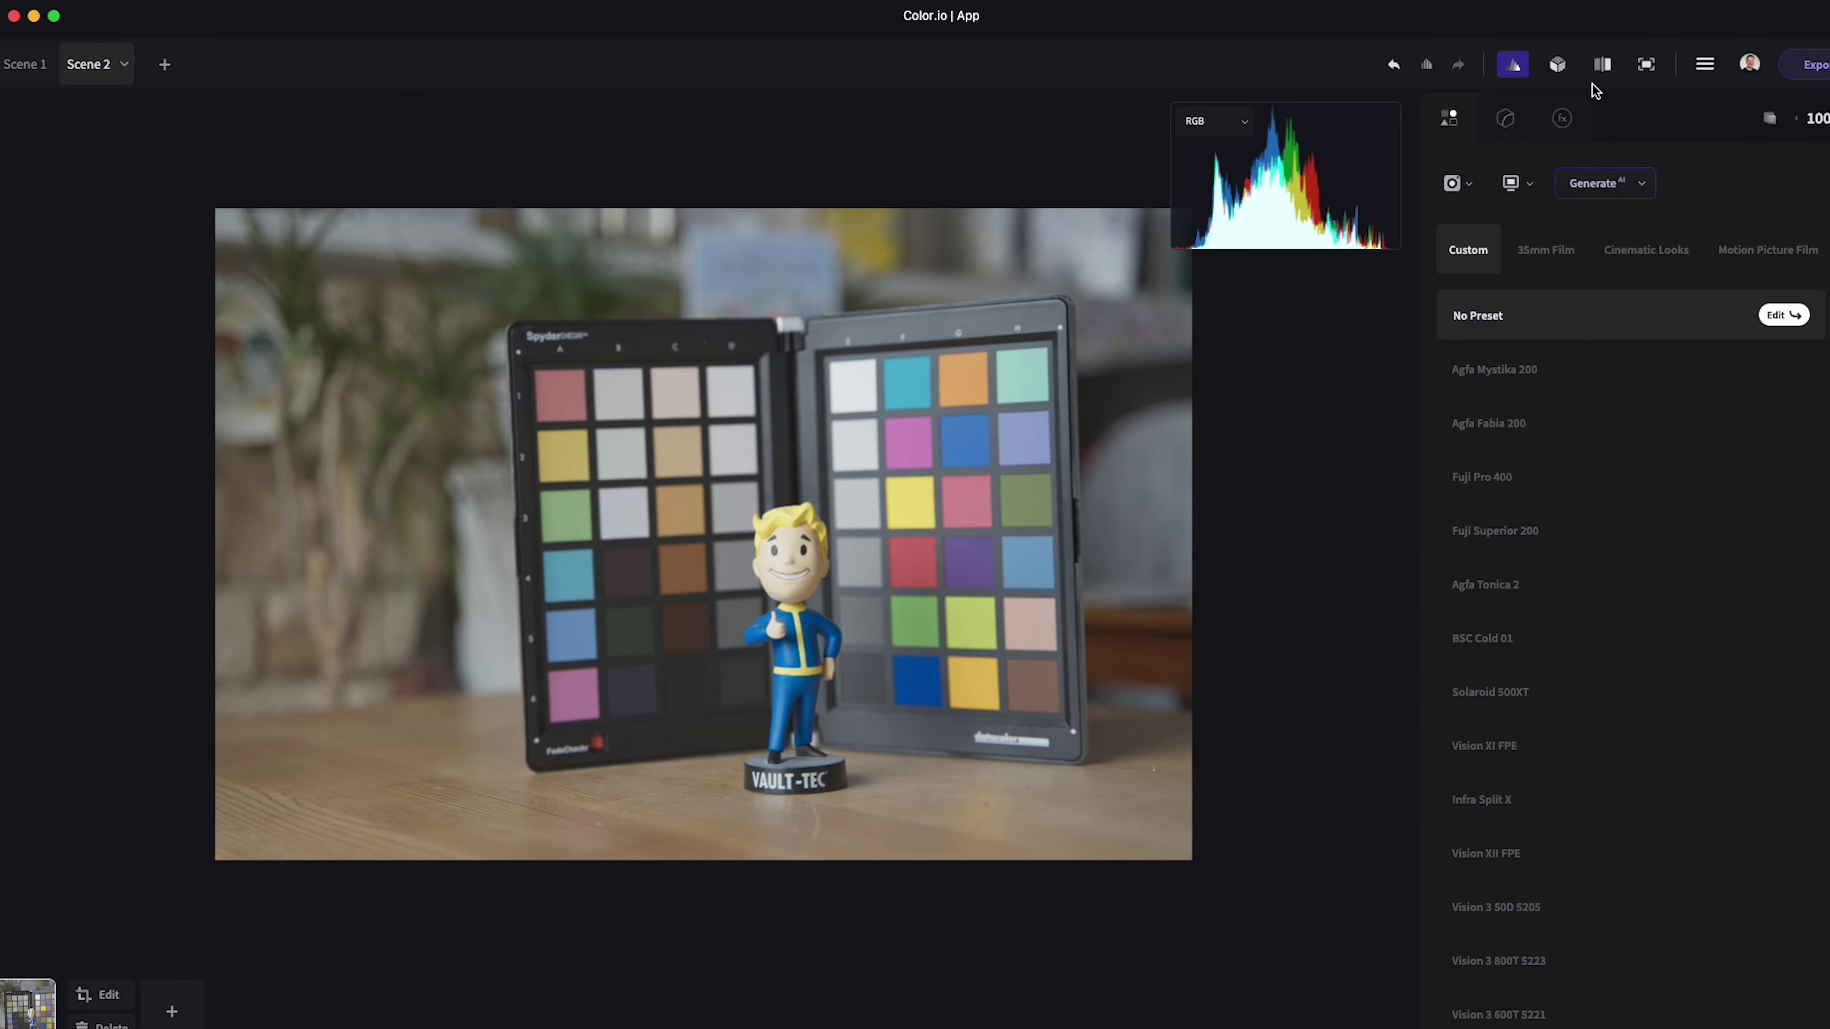
Step: View the image colours as a rotated 3D cube, then return to the normal photo view
left_click(1564, 72)
left_click_drag(793, 430, 514, 372)
left_click(1576, 73)
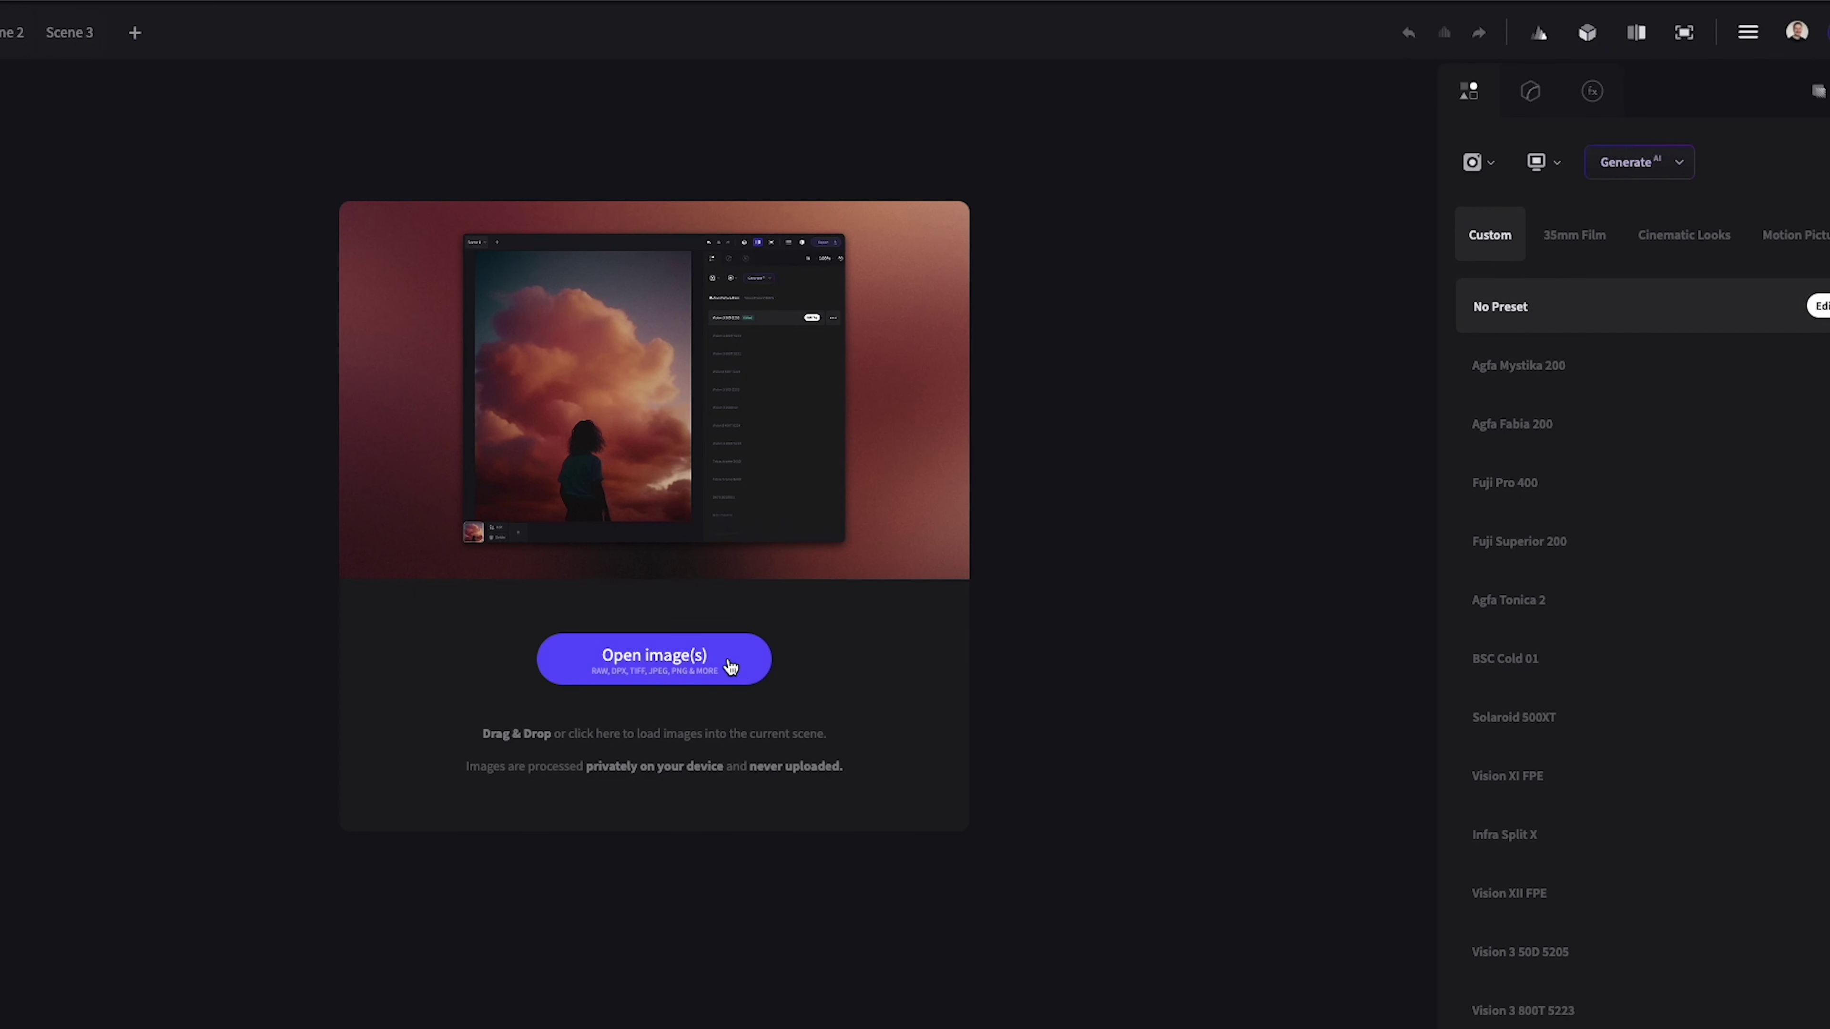
Step: Load _DSC3965.ARW from the 01_Media folder into Scene 3
left_click(730, 664)
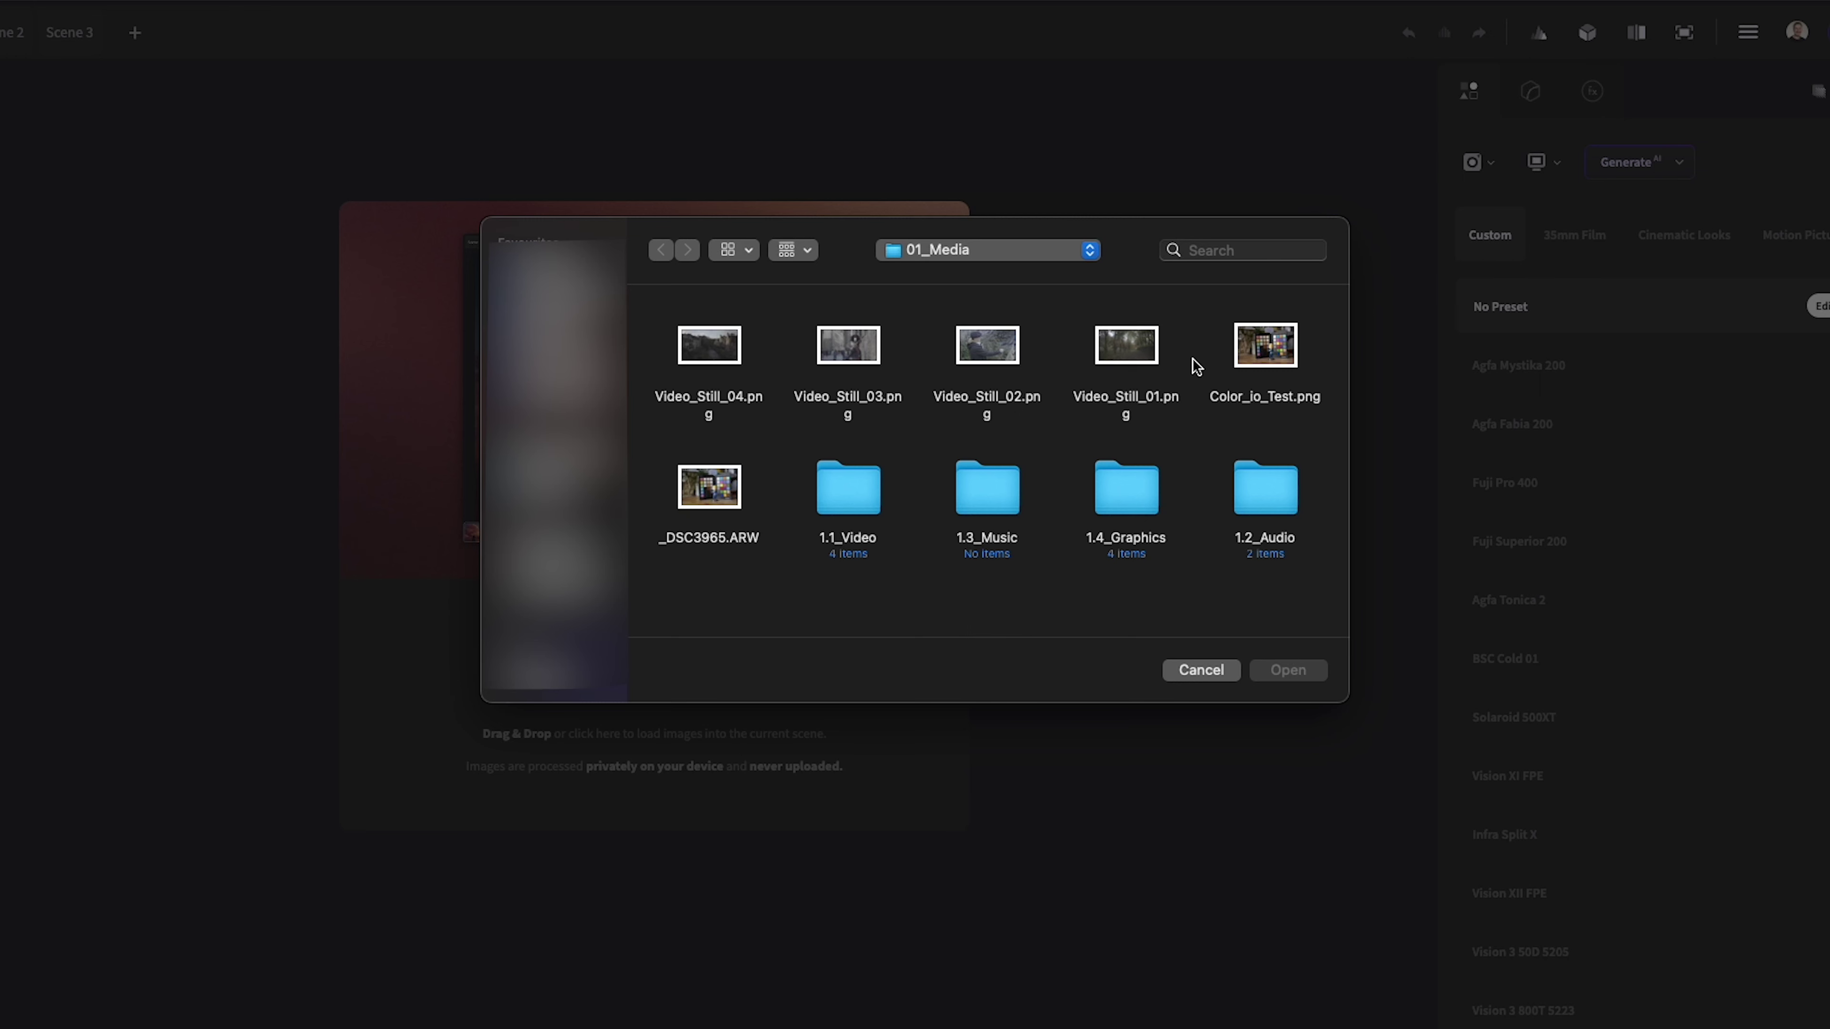
left_click(713, 511)
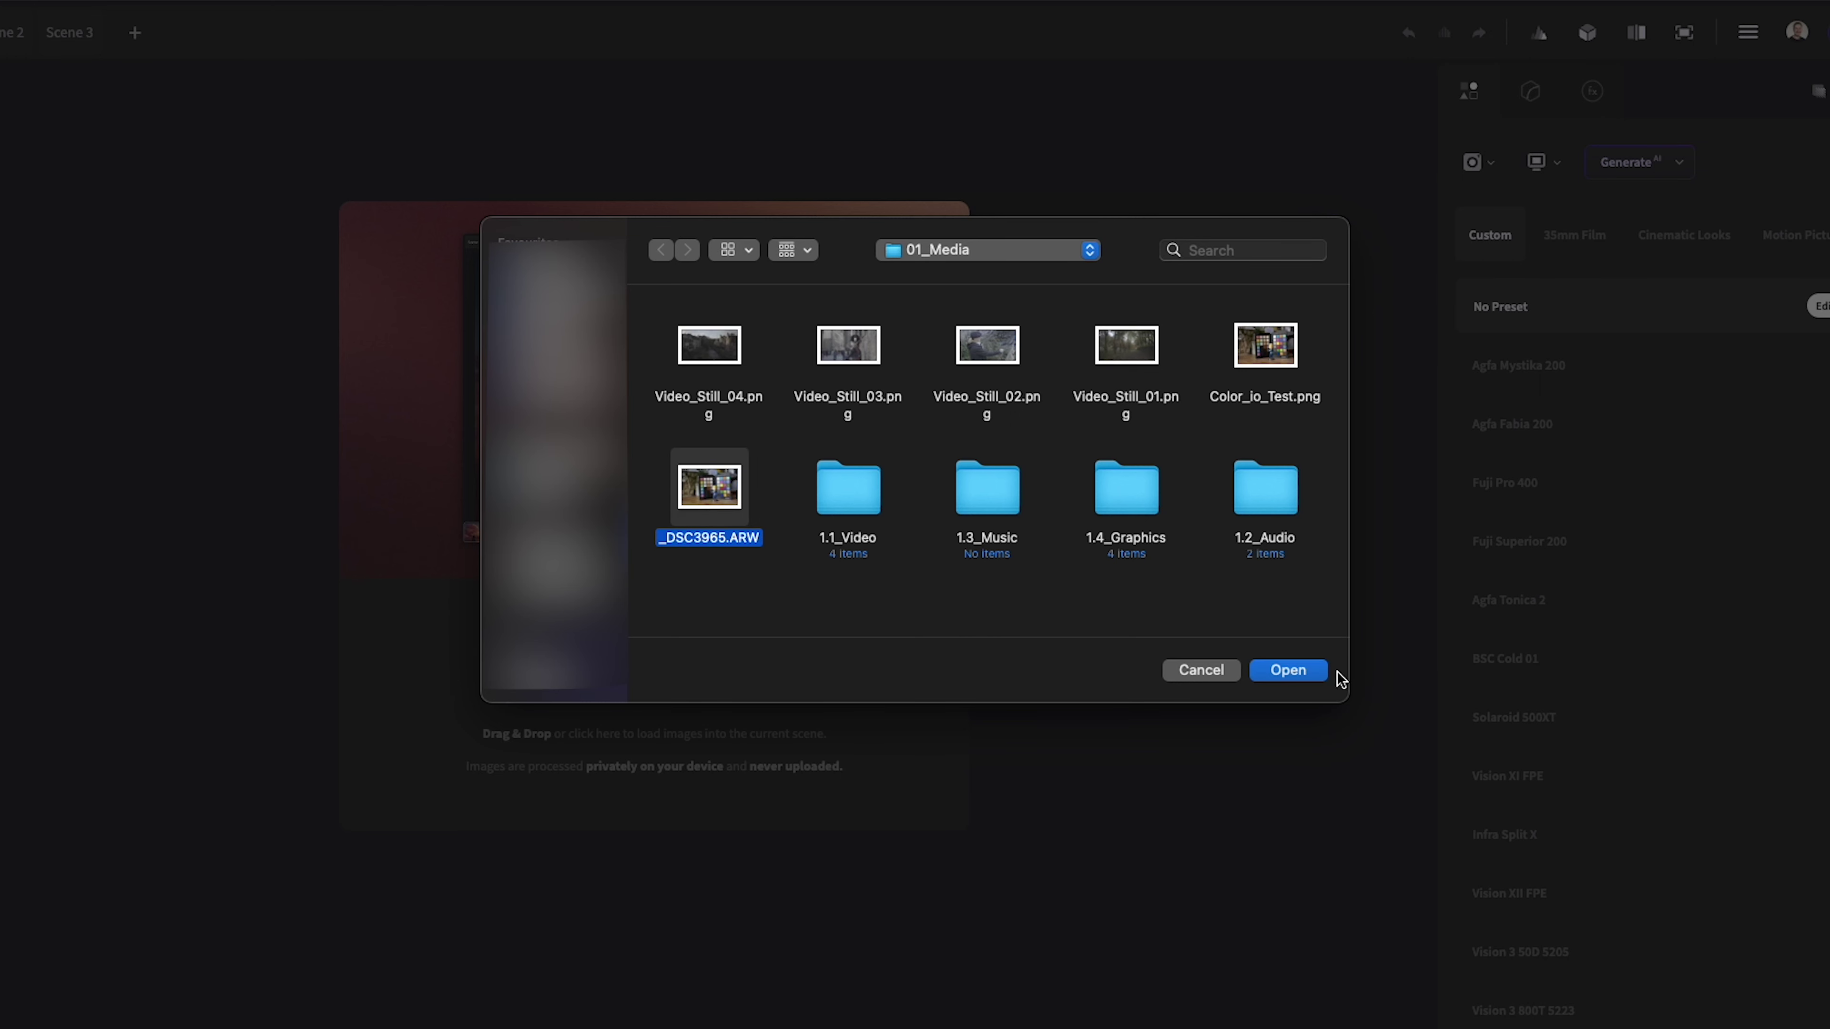
left_click(1289, 670)
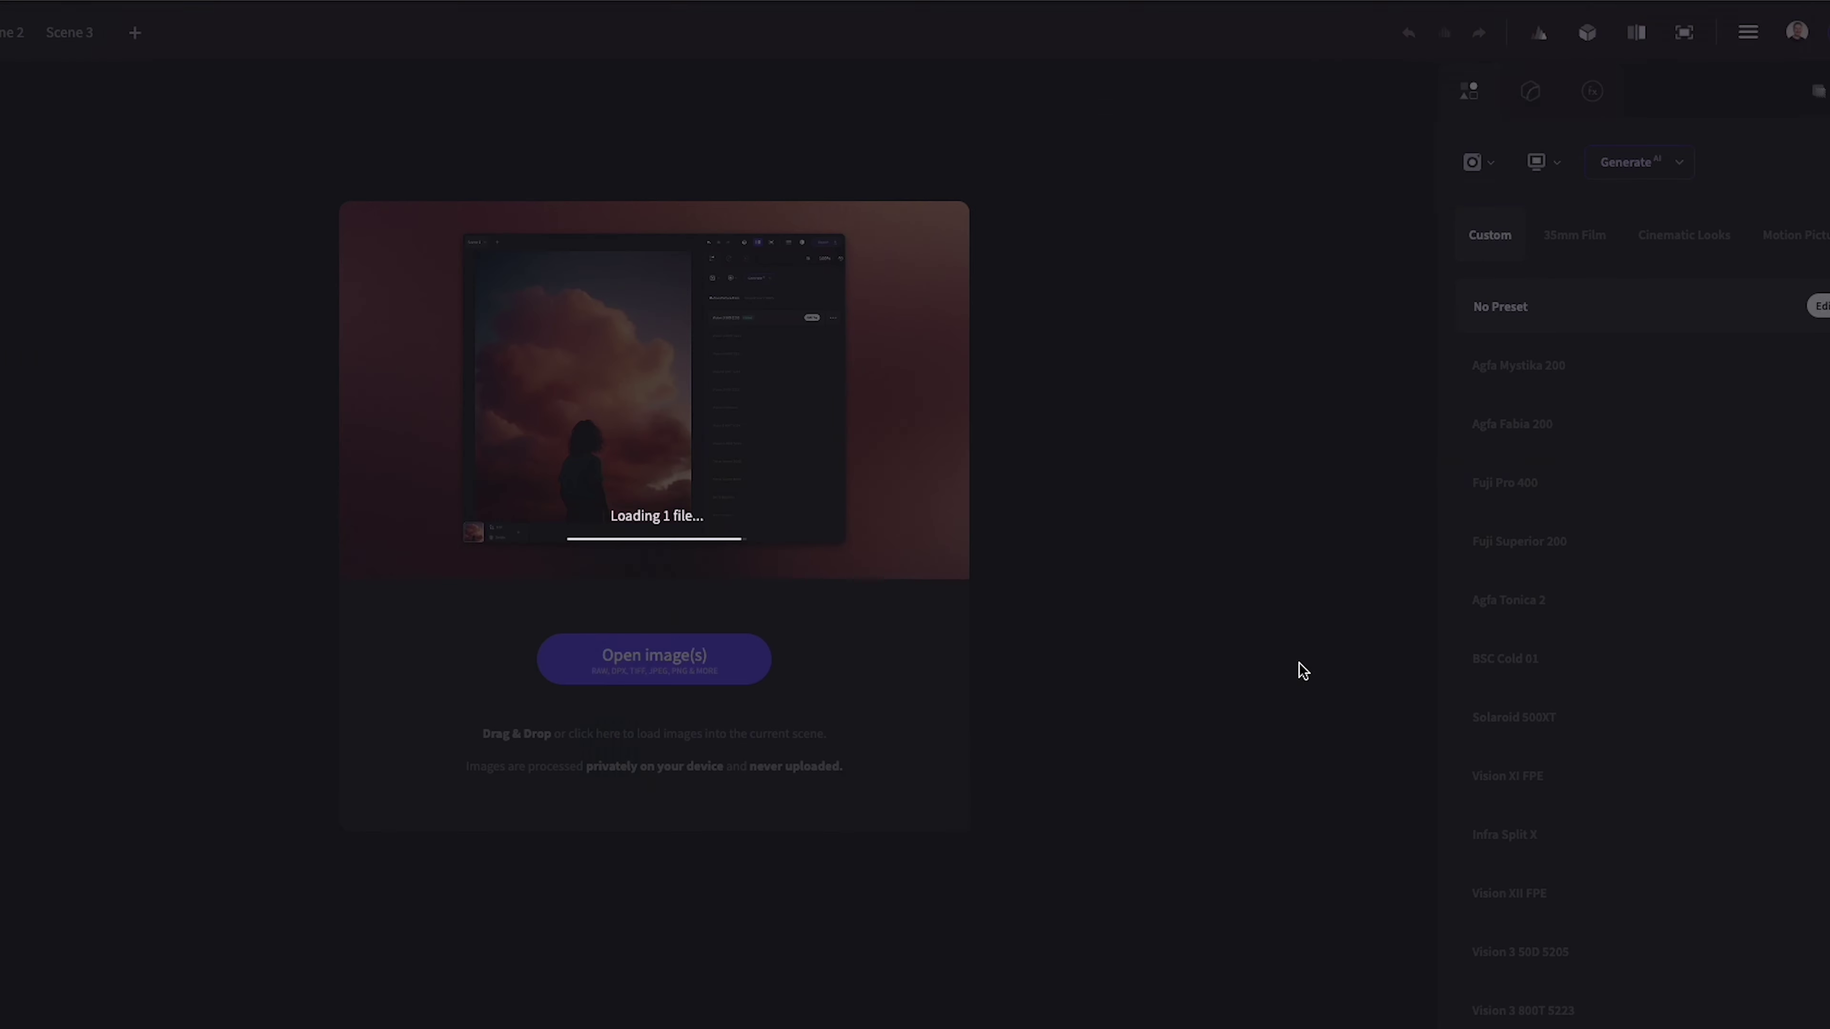
left_click(1174, 249)
left_click(1017, 262)
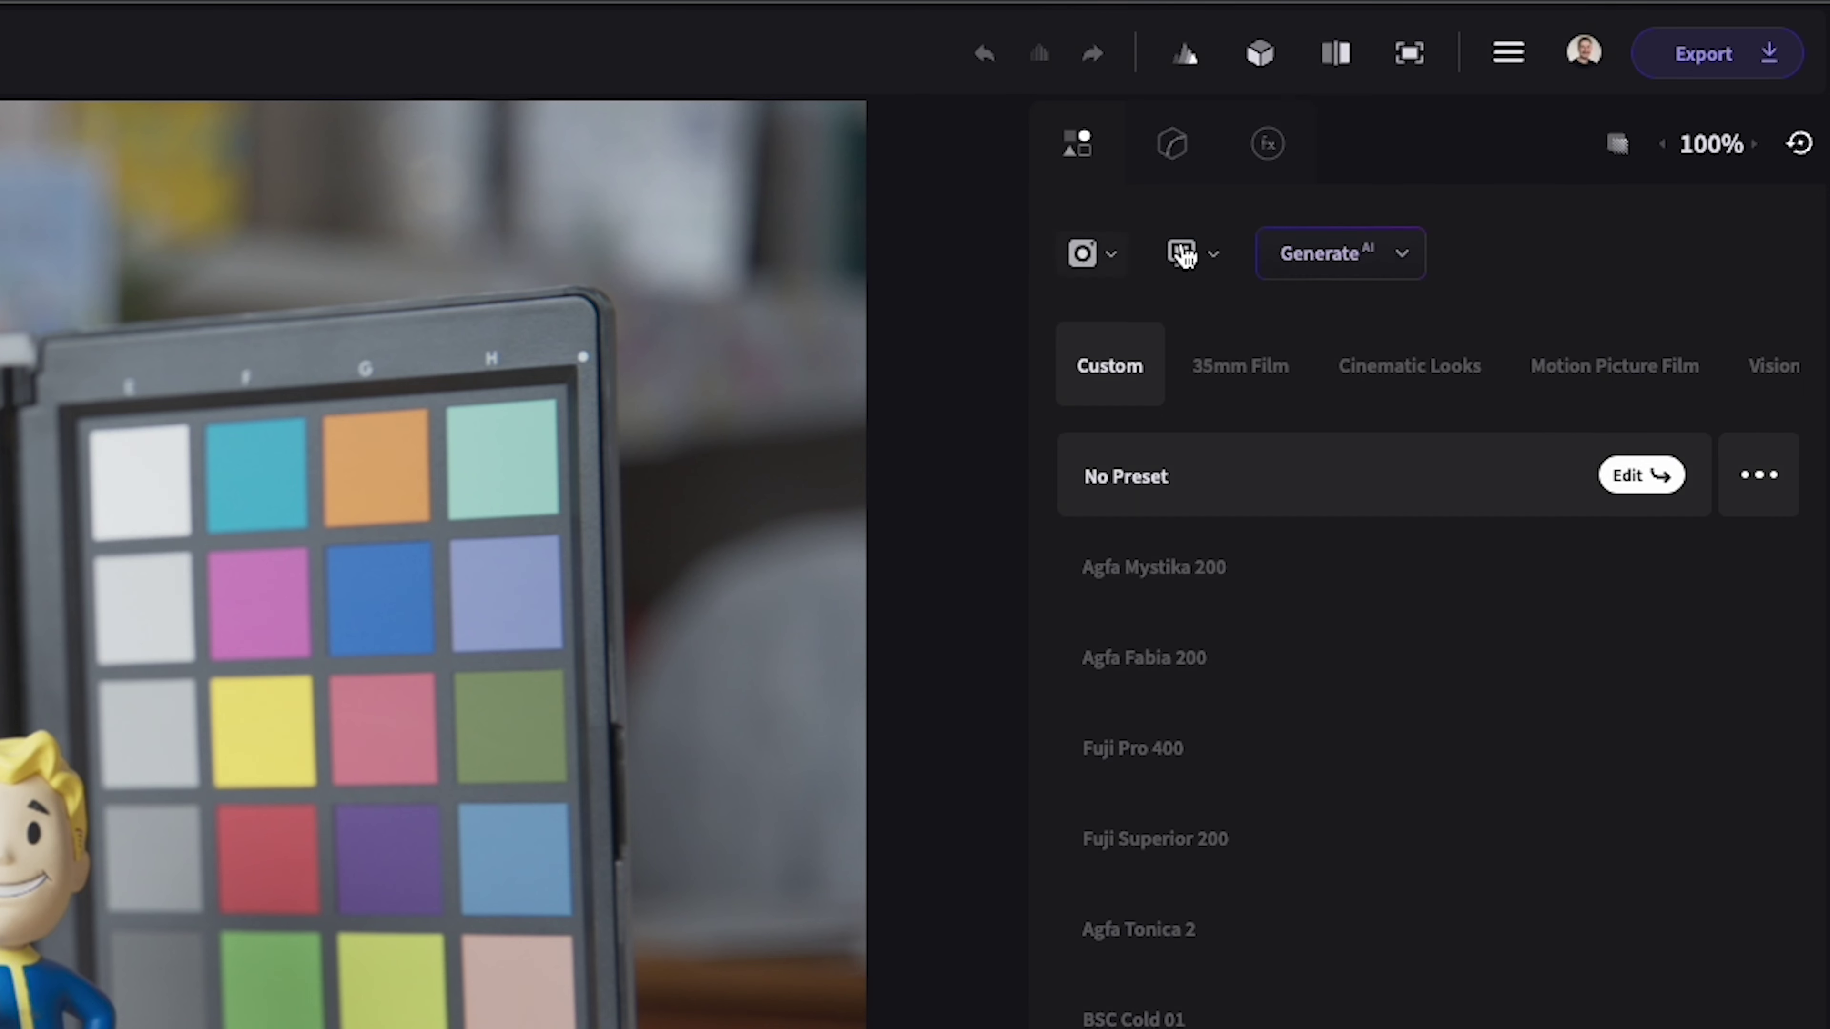
left_click(1184, 254)
left_click(1114, 270)
left_click(1469, 193)
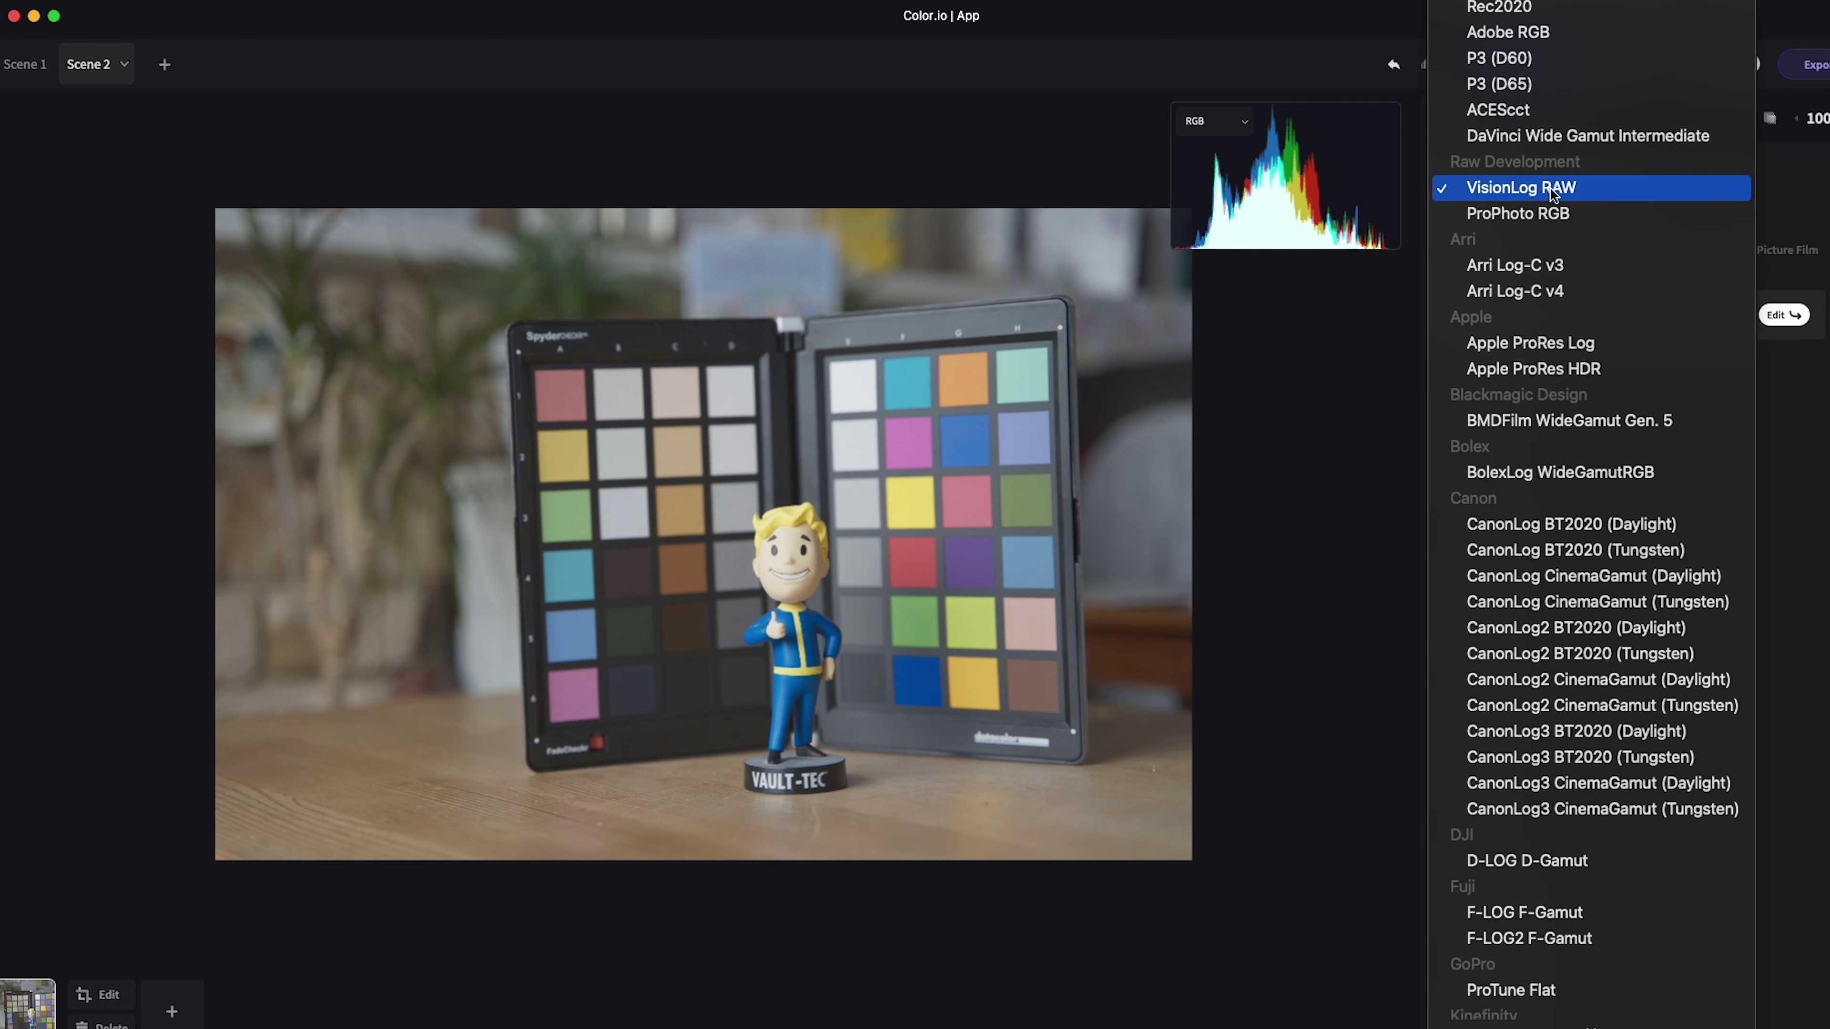
scroll(1577, 155, "up", 2)
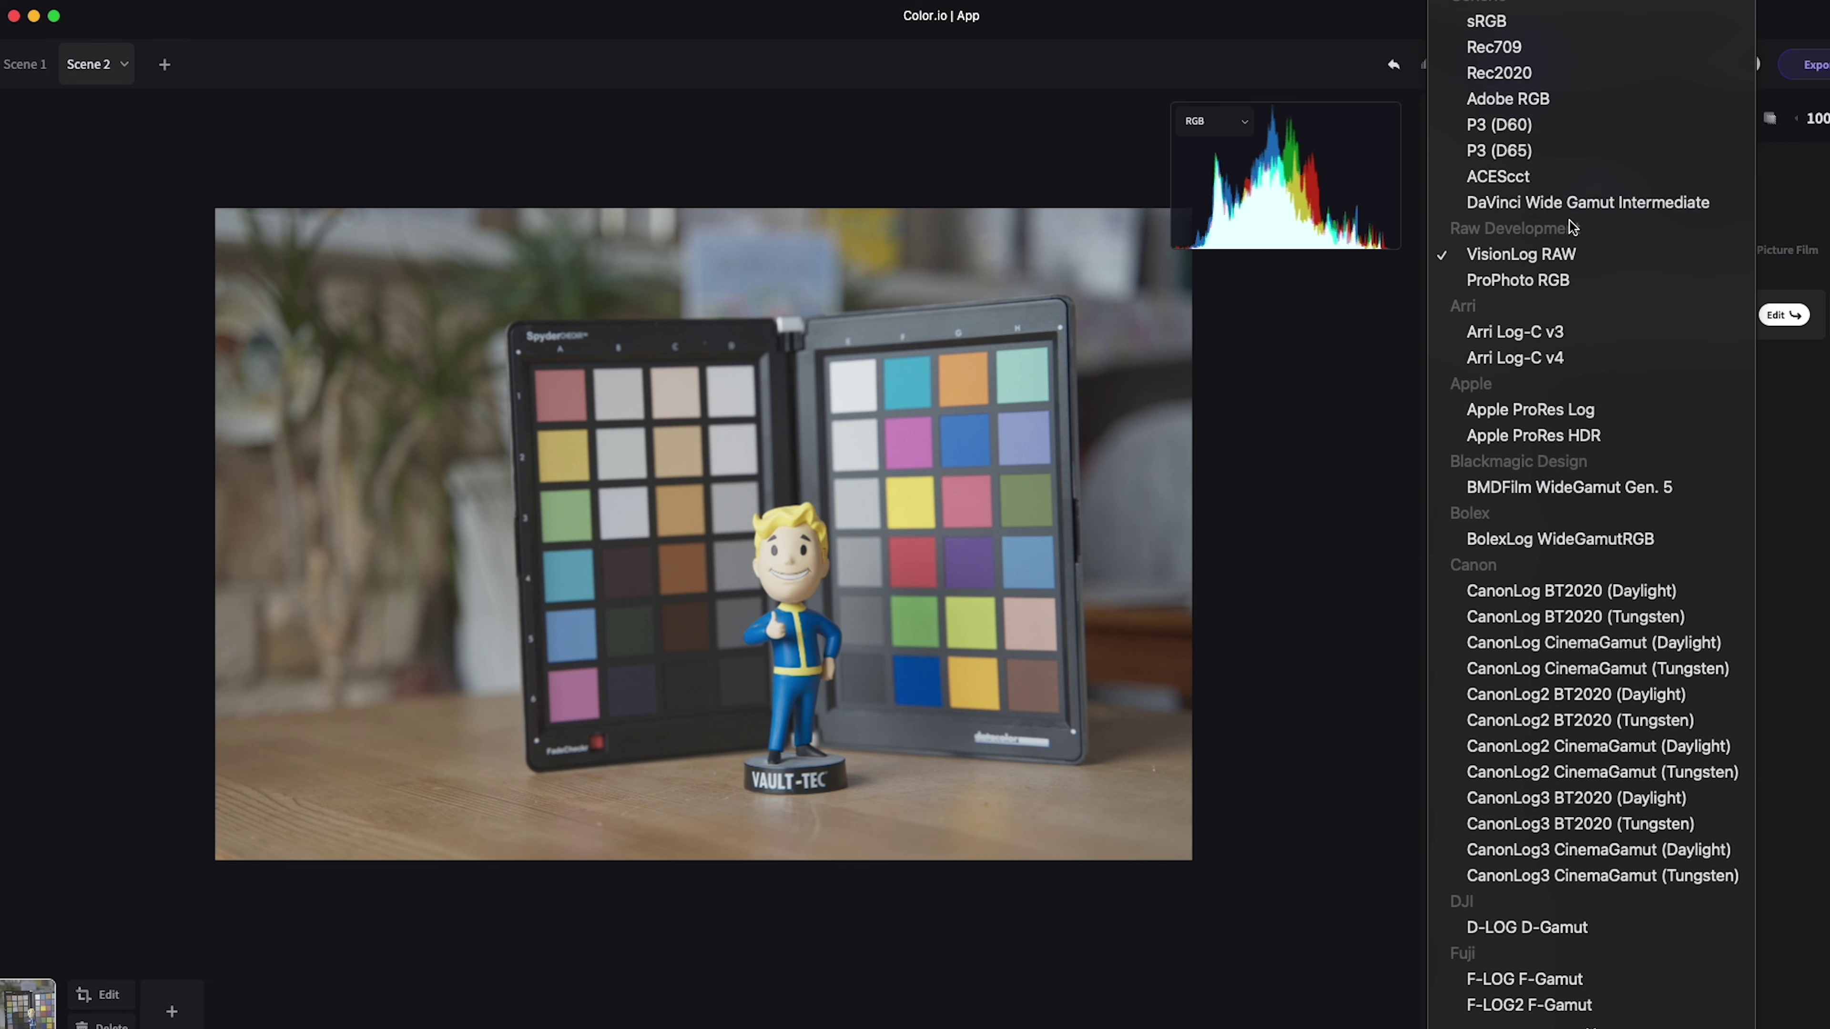
left_click(1386, 329)
left_click(1518, 187)
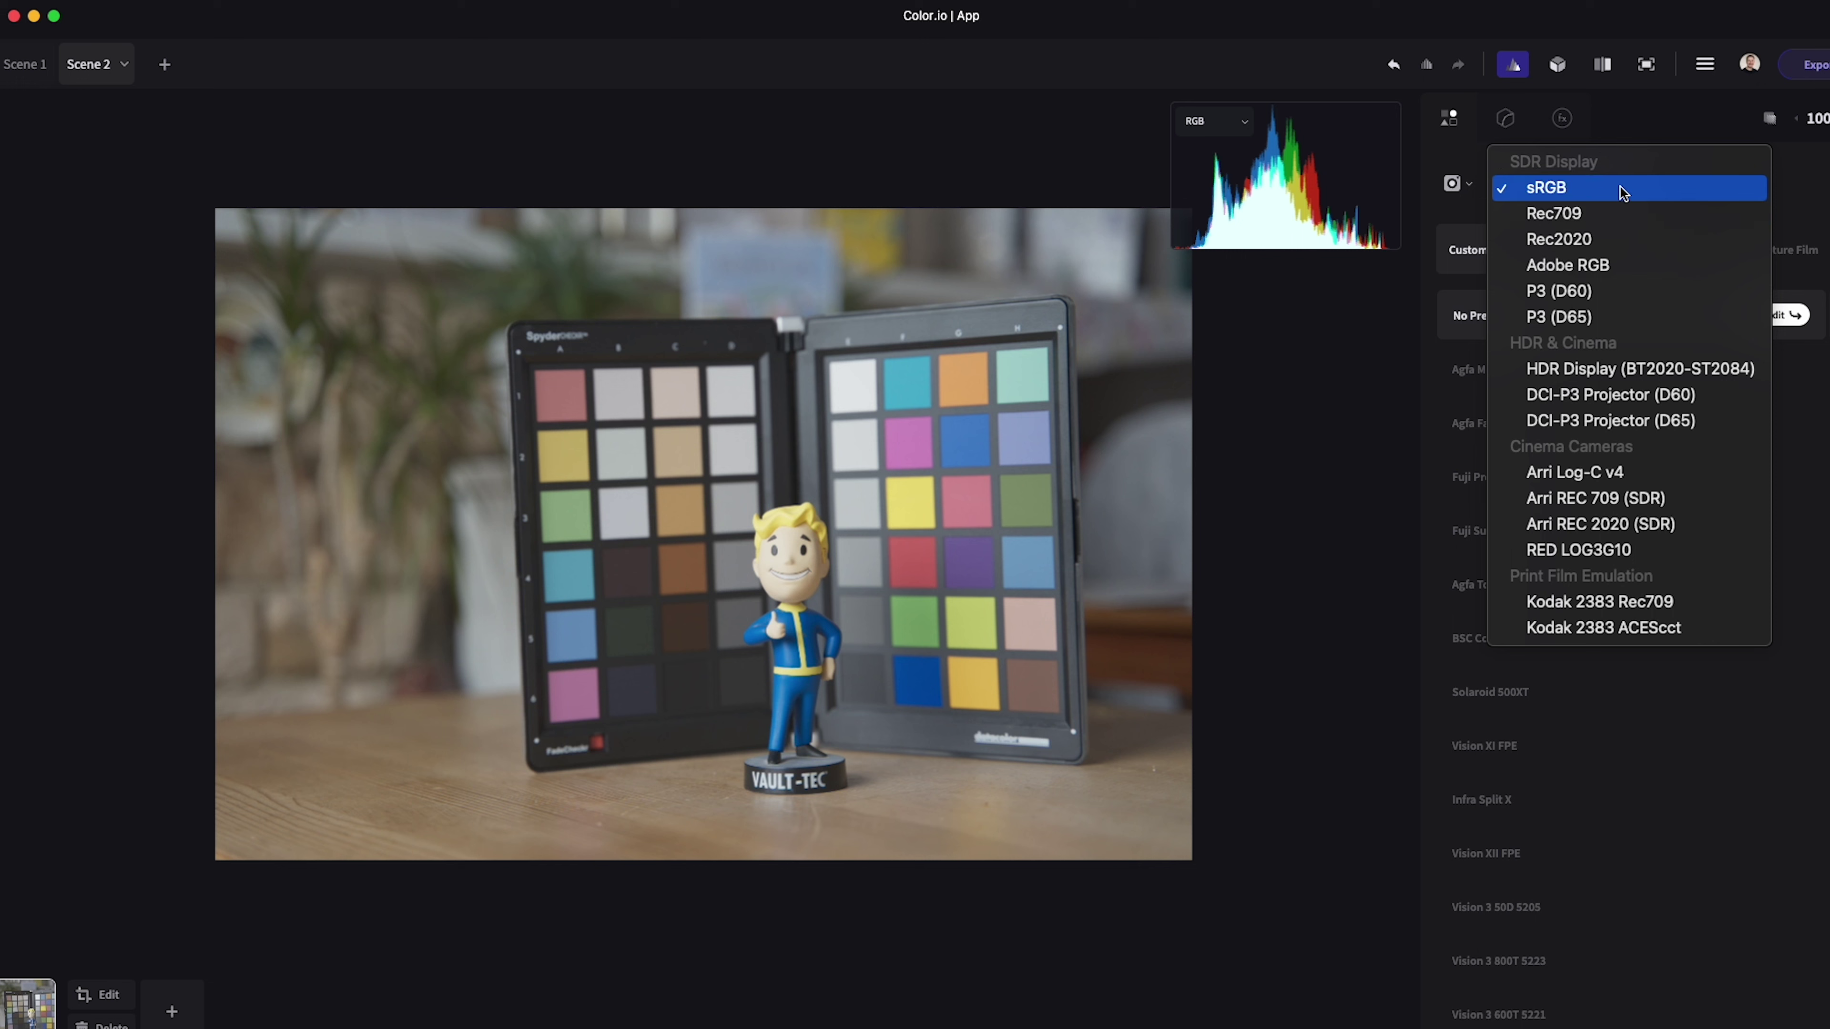
left_click(1376, 304)
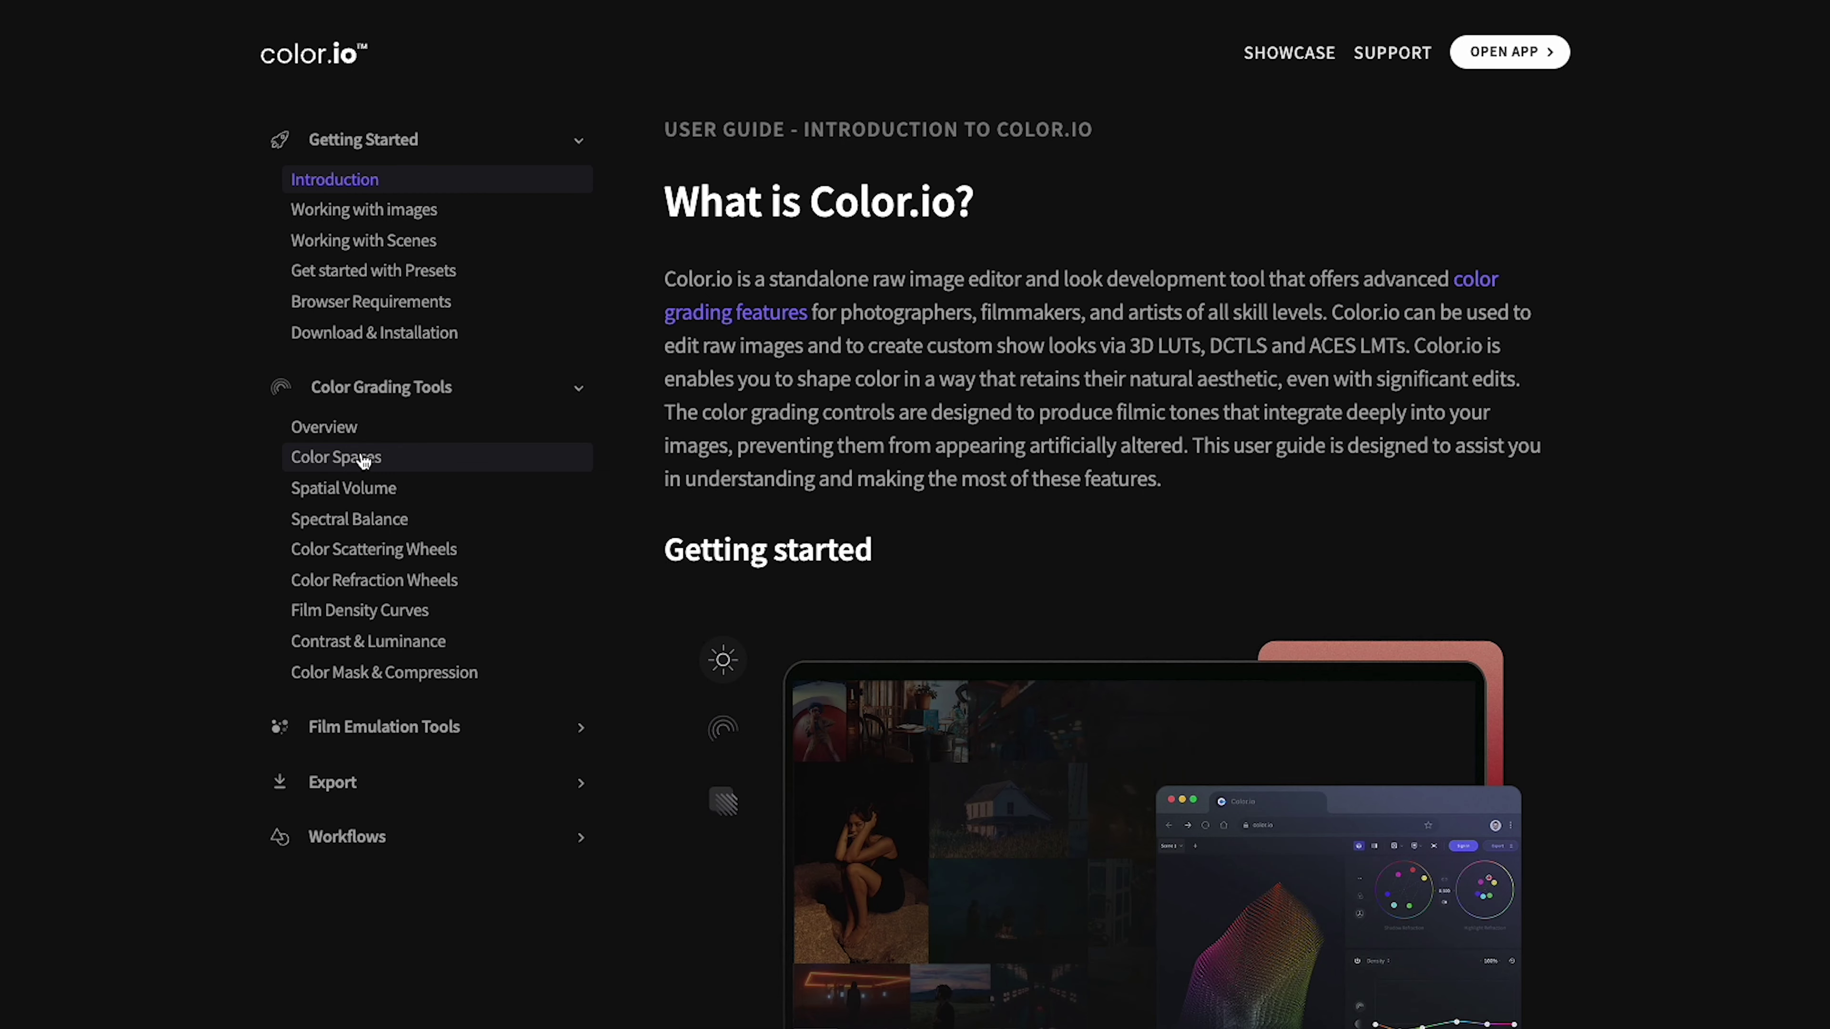
Step: Open the Color Spaces user-guide page and scroll down to Input Color Space (ACES IDT)
left_click(363, 457)
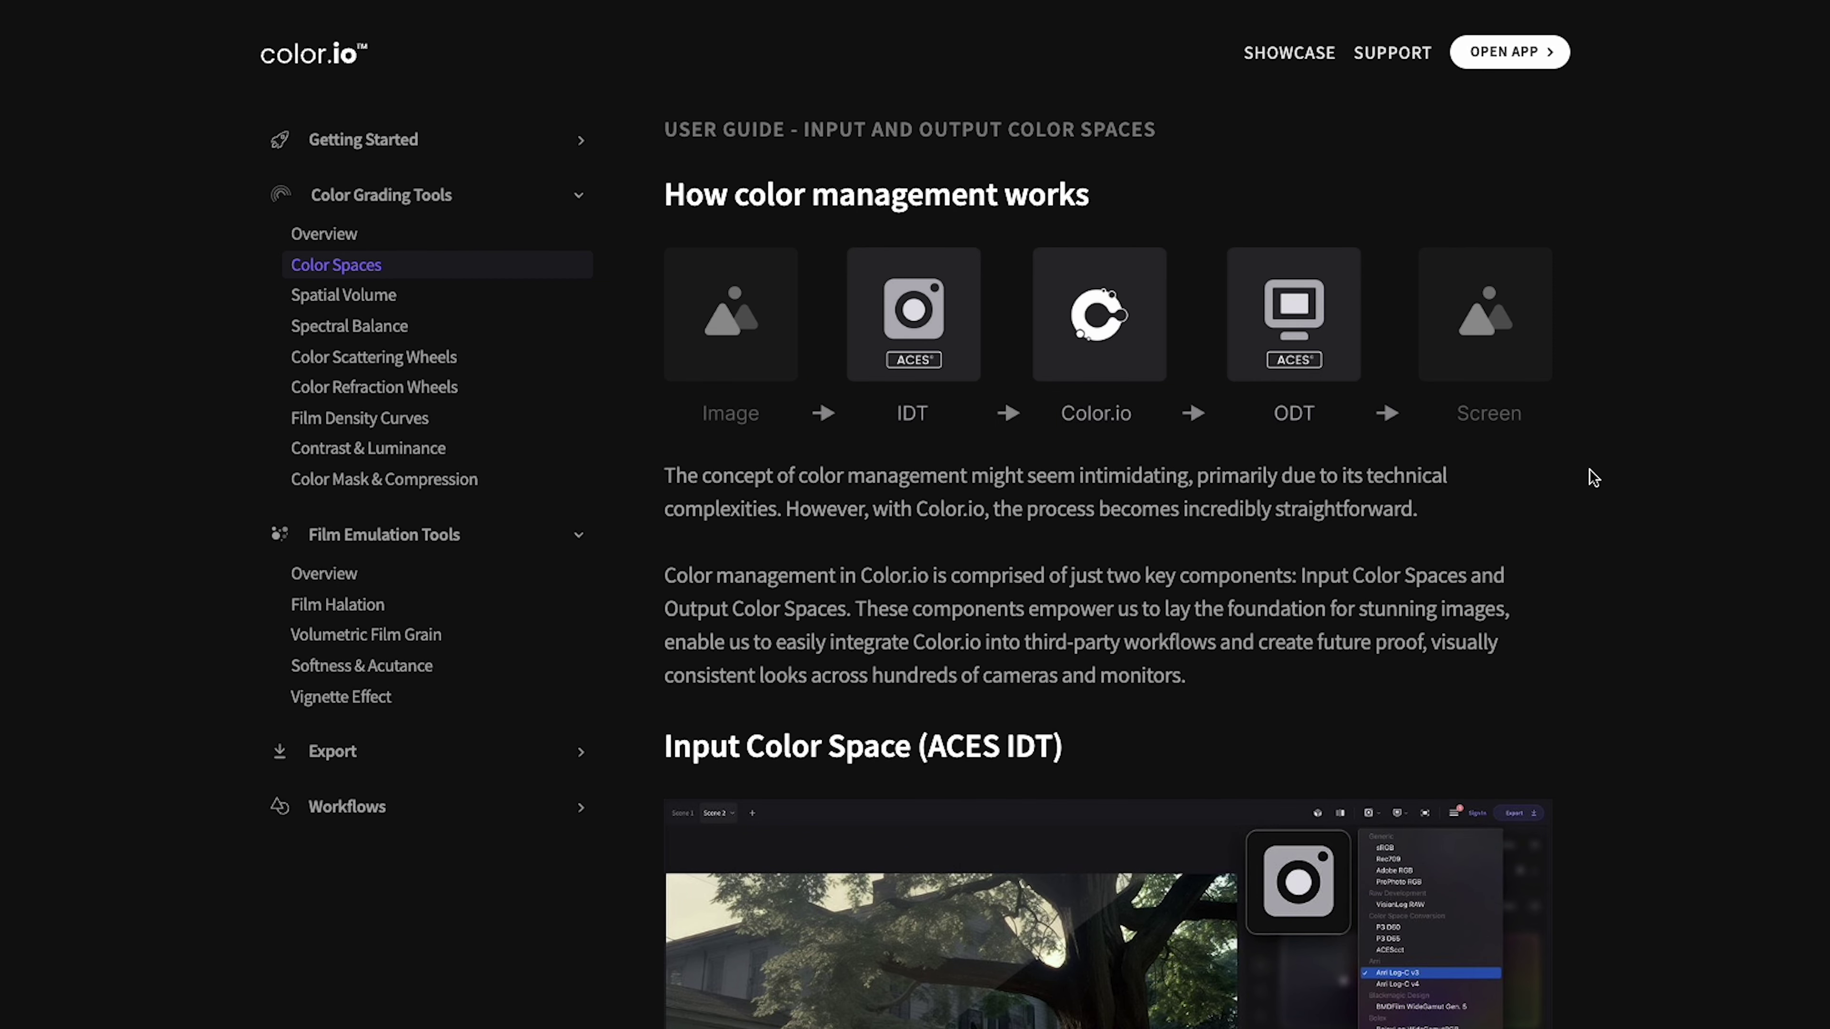
scroll(1593, 478, "down", 5)
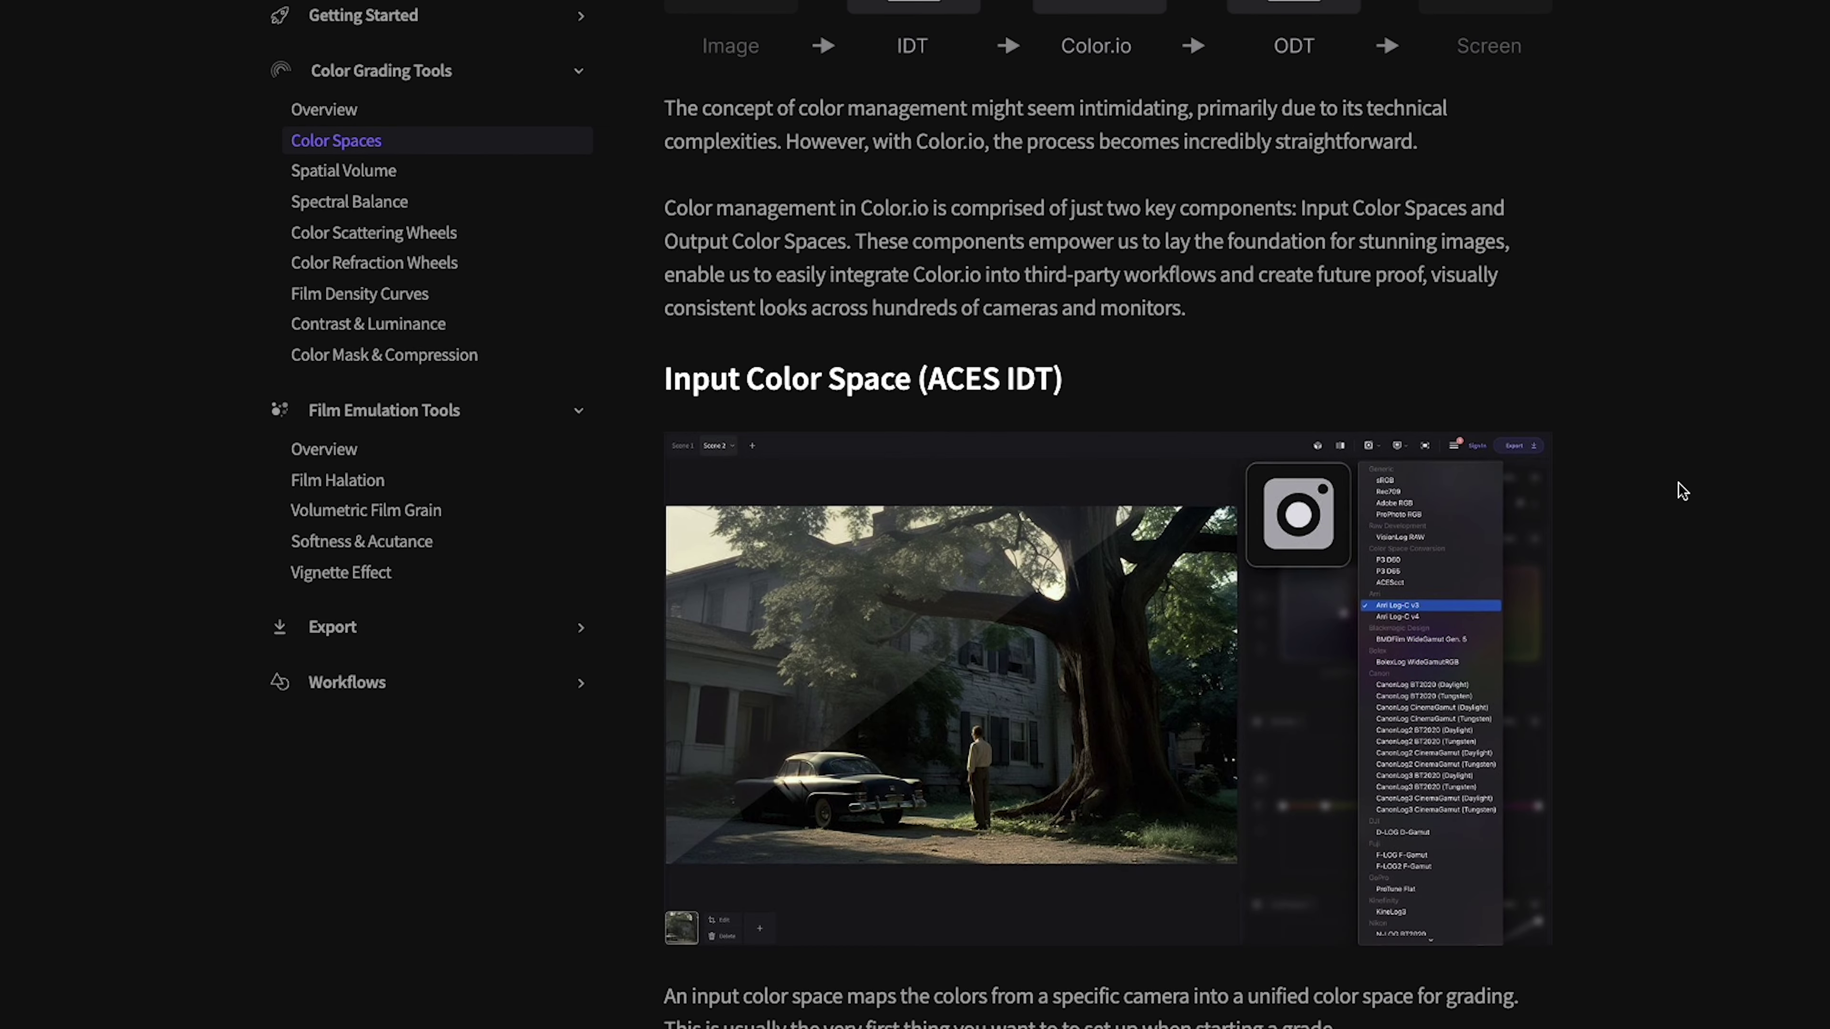
scroll(1682, 491, "down", 3)
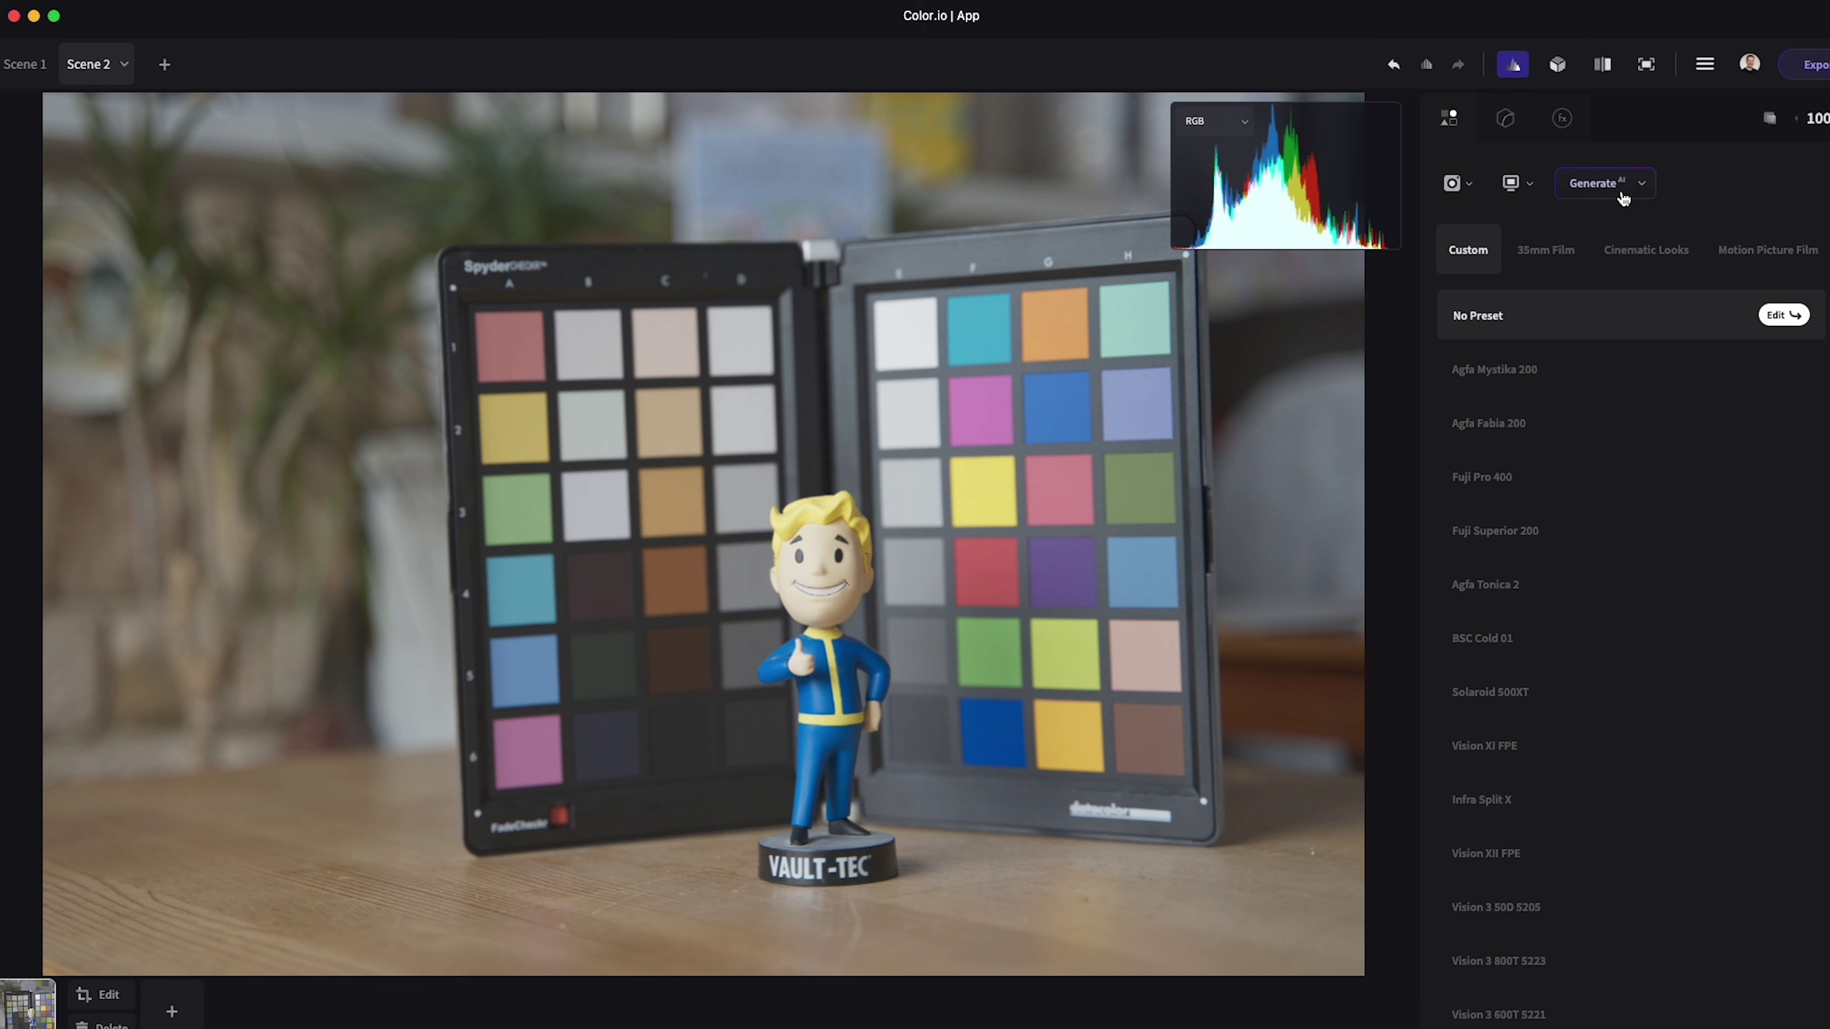
Step: Generate four successive AI looks for the color-checker photo
left_click(1617, 197)
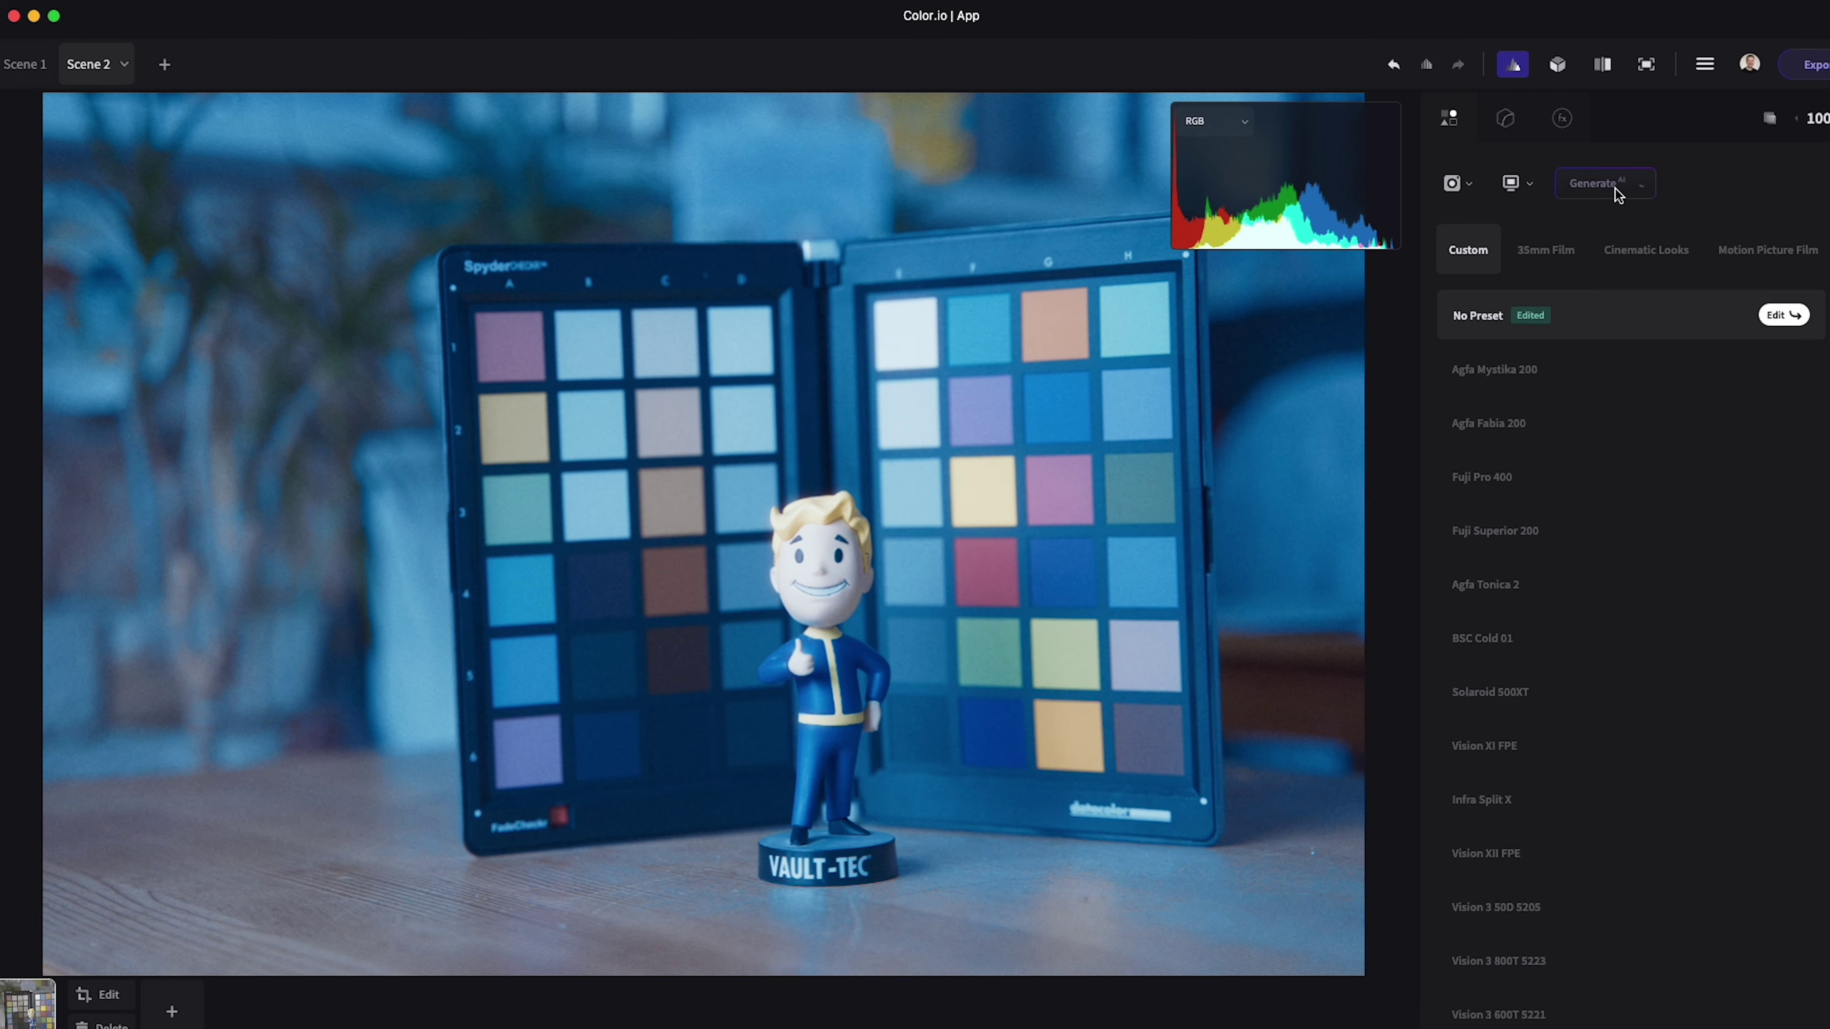
left_click(1617, 196)
left_click(1616, 197)
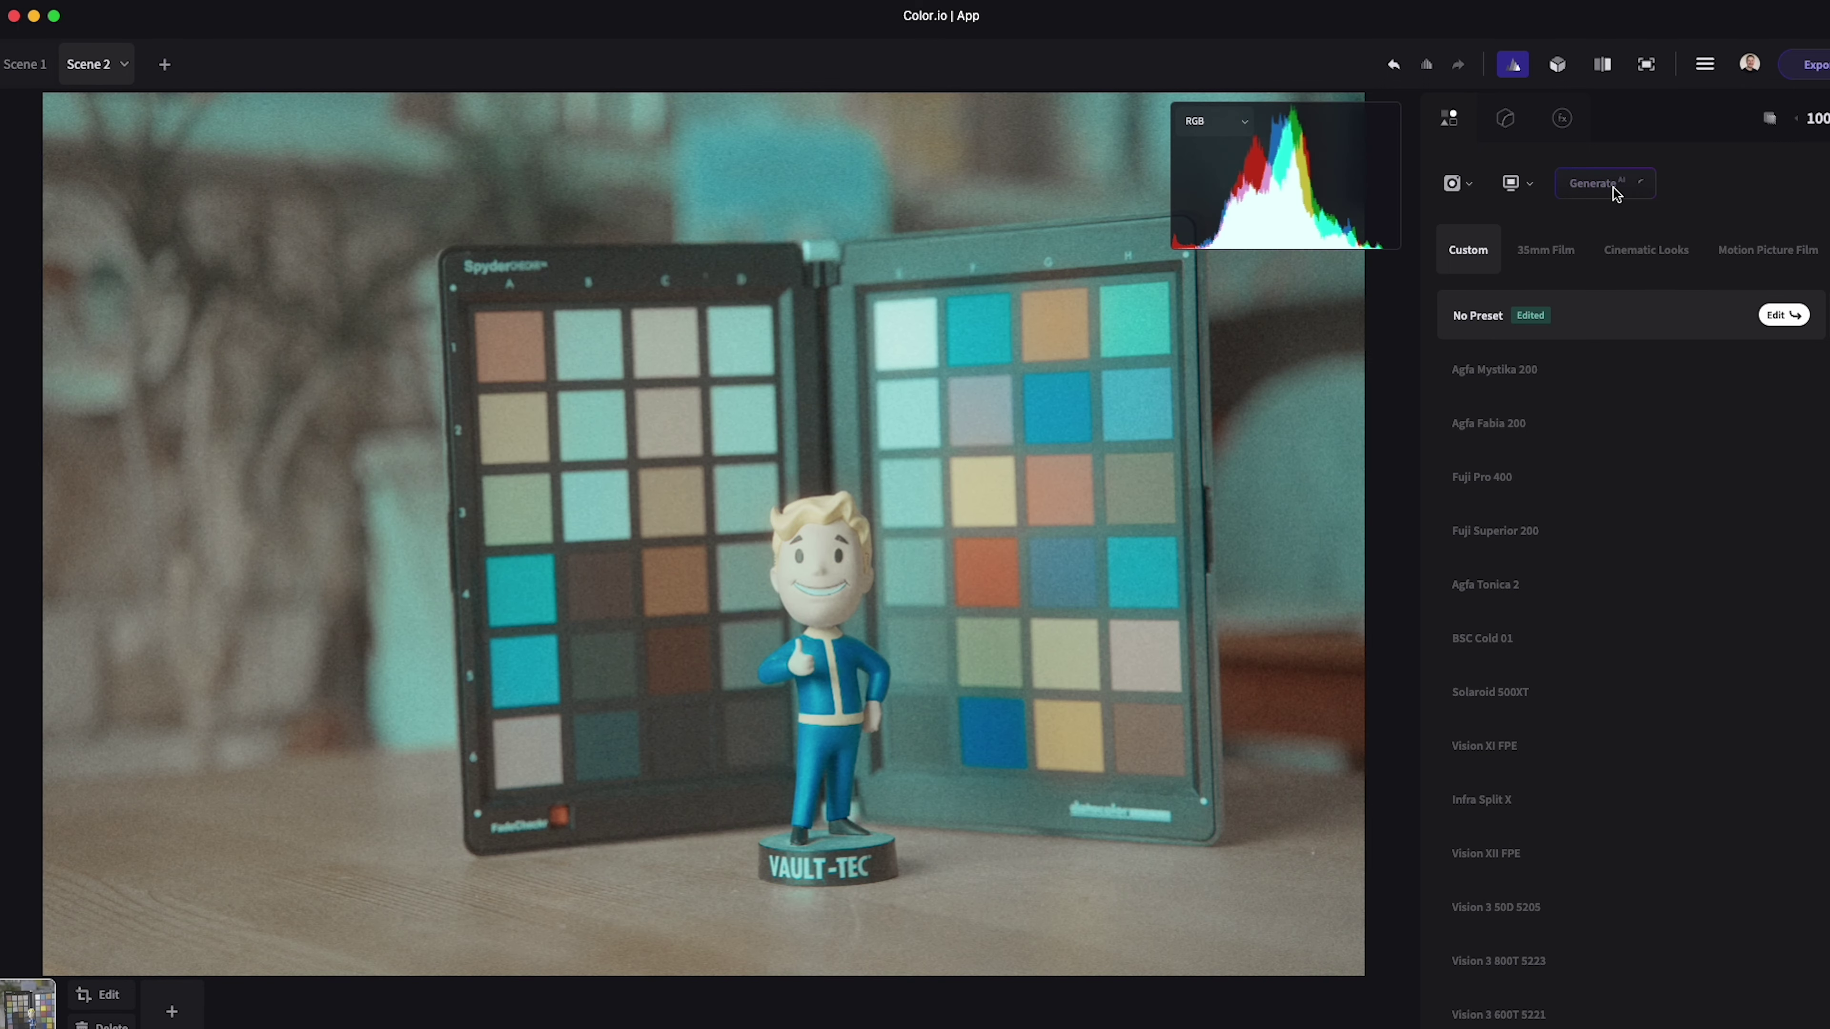
left_click(1615, 193)
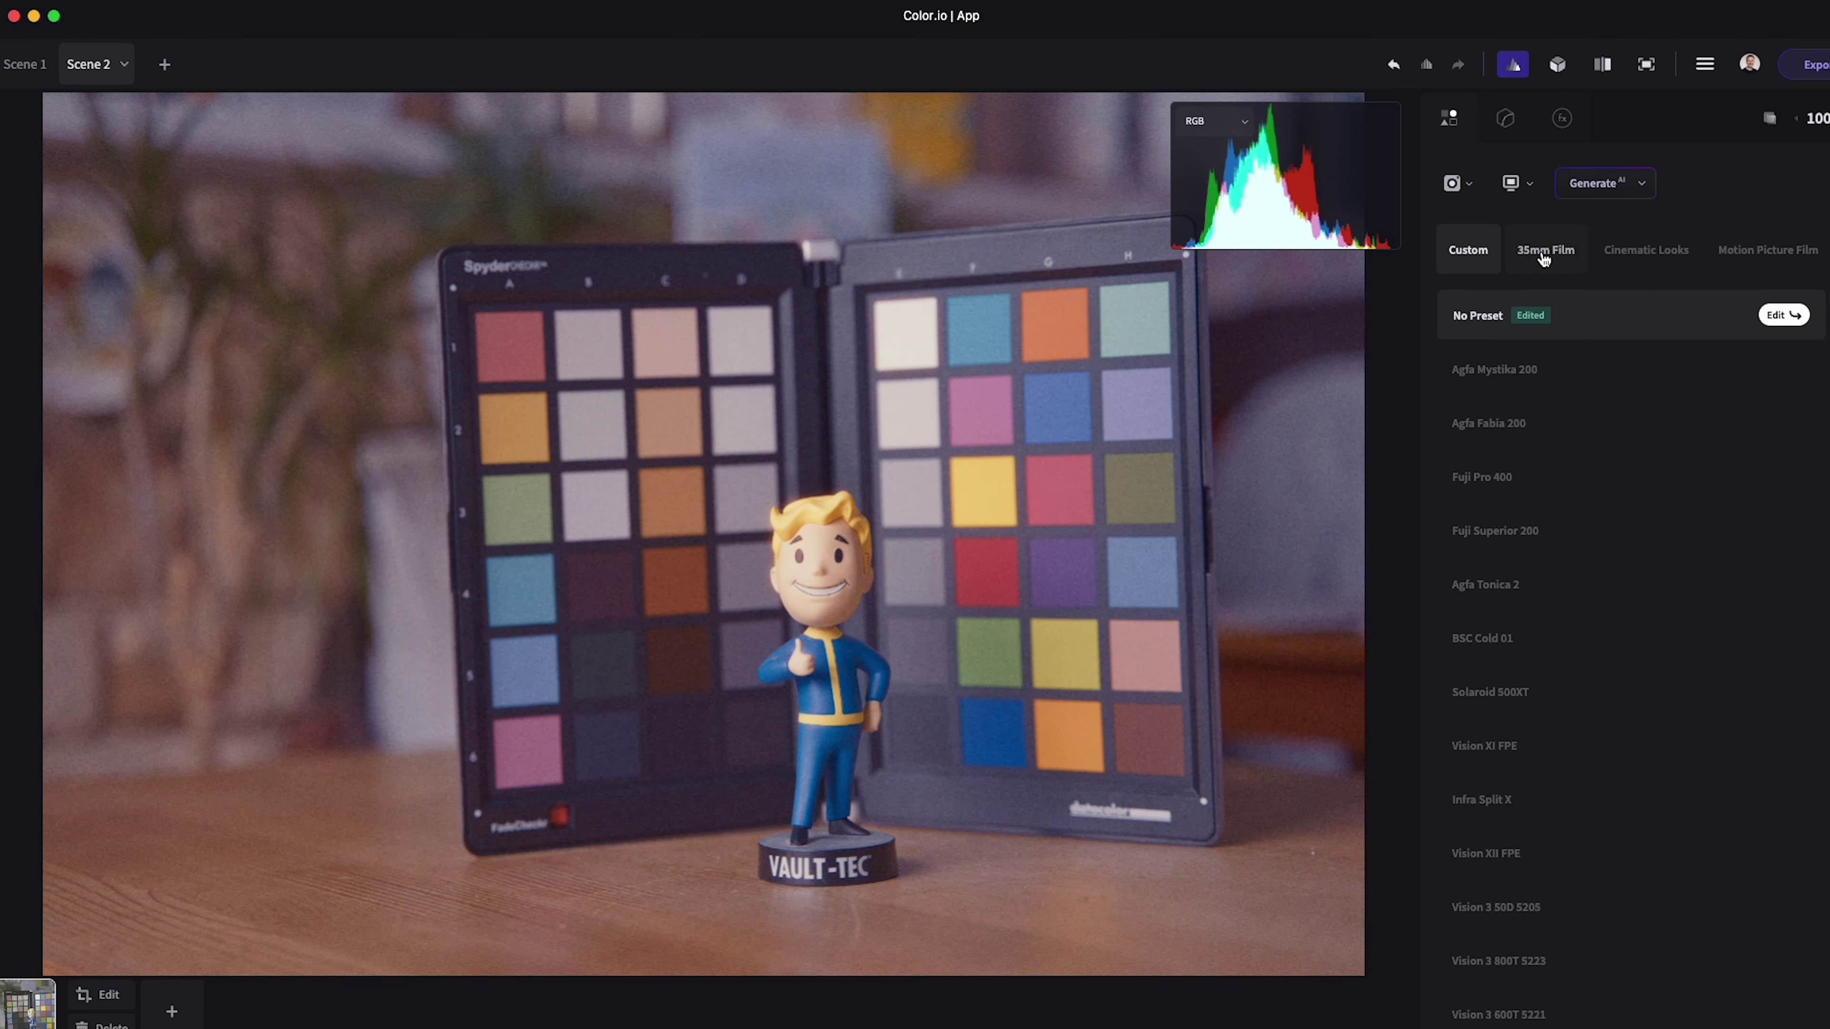
Step: Apply the KDX (OSIRIS) look from the 35mm Film presets
left_click(1545, 249)
scroll(1513, 577, "down", 5)
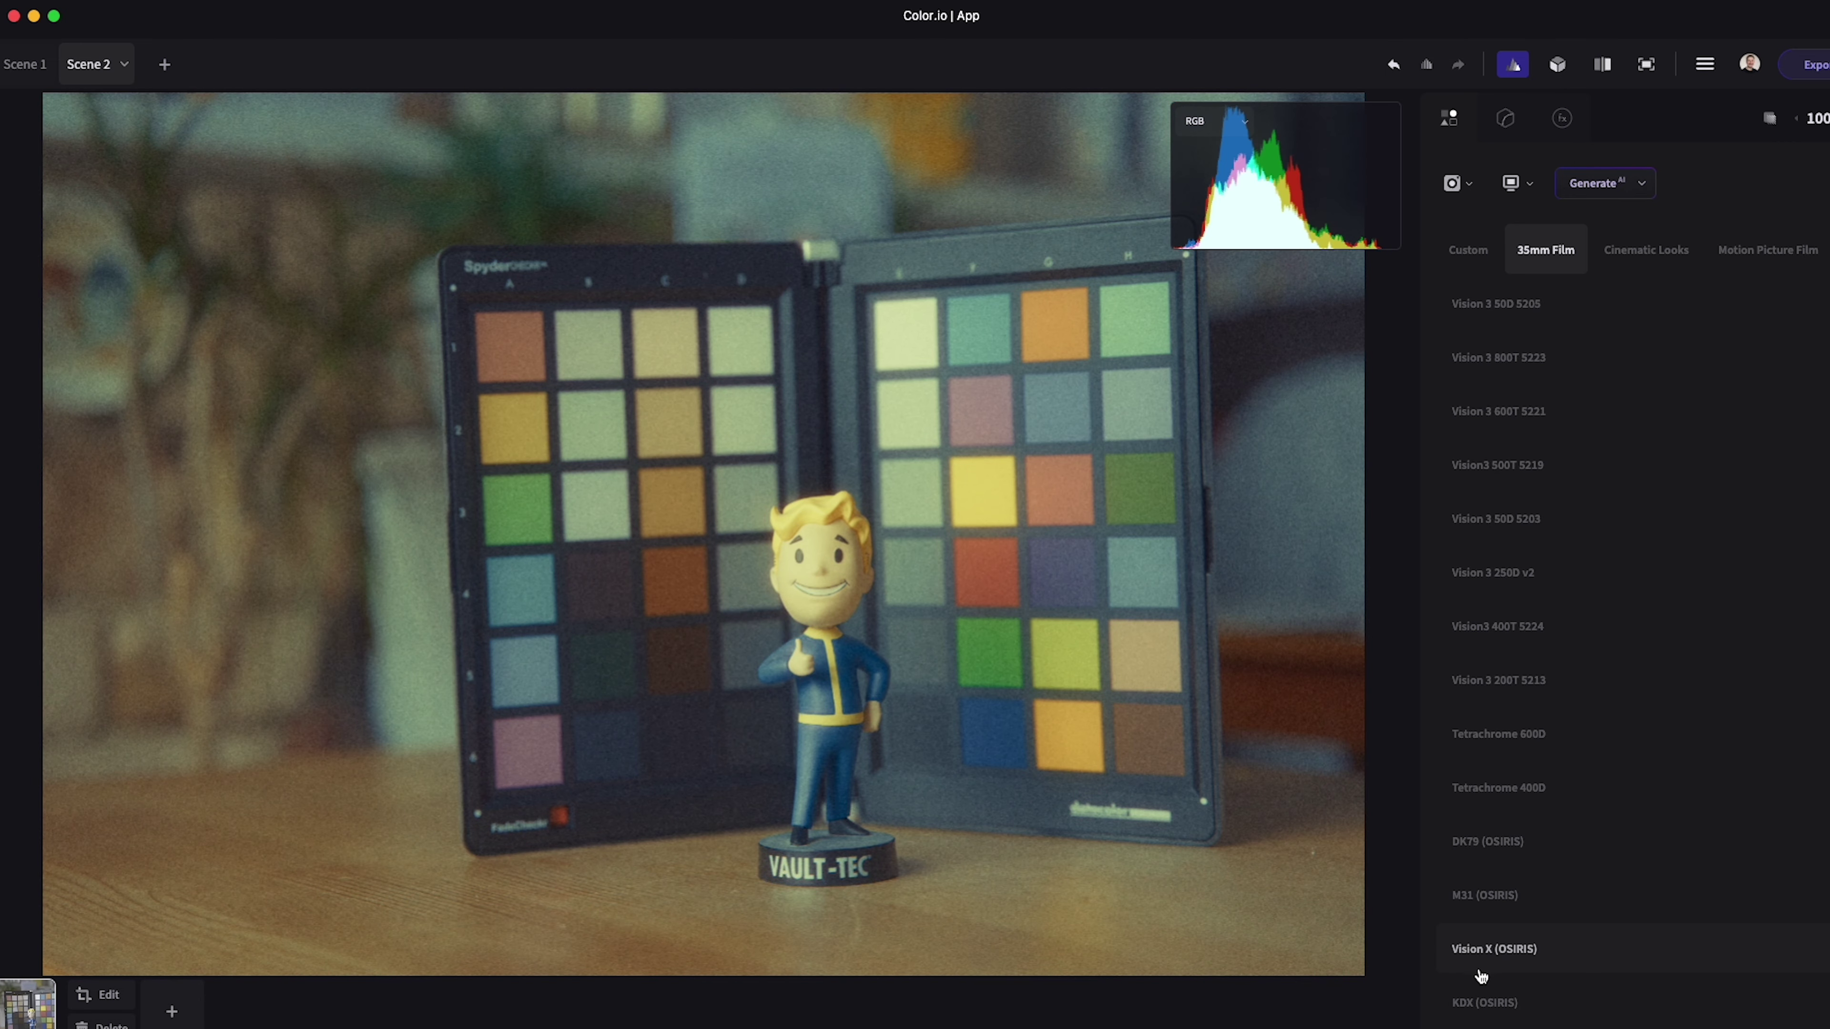
left_click(1485, 1000)
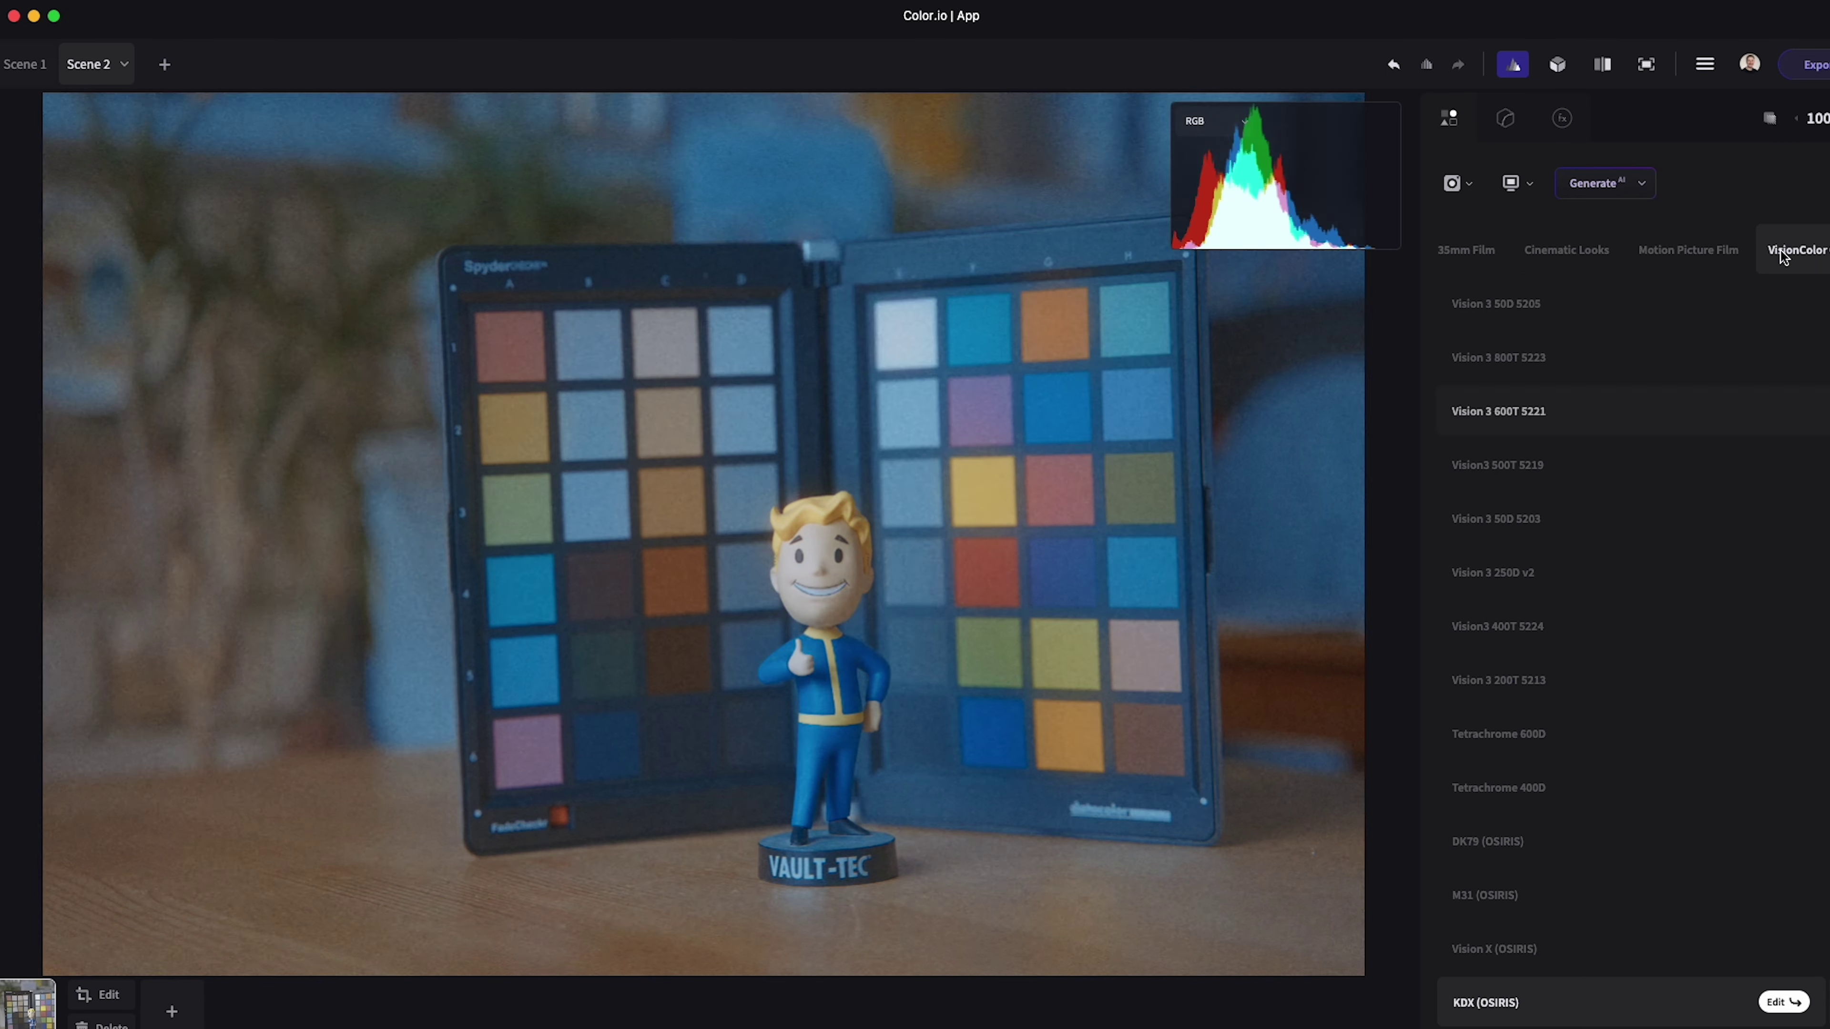
Step: Raise the Spatial Volume, warm the Spectral Balance, and set the adjustment strength to 101%
left_click(1508, 126)
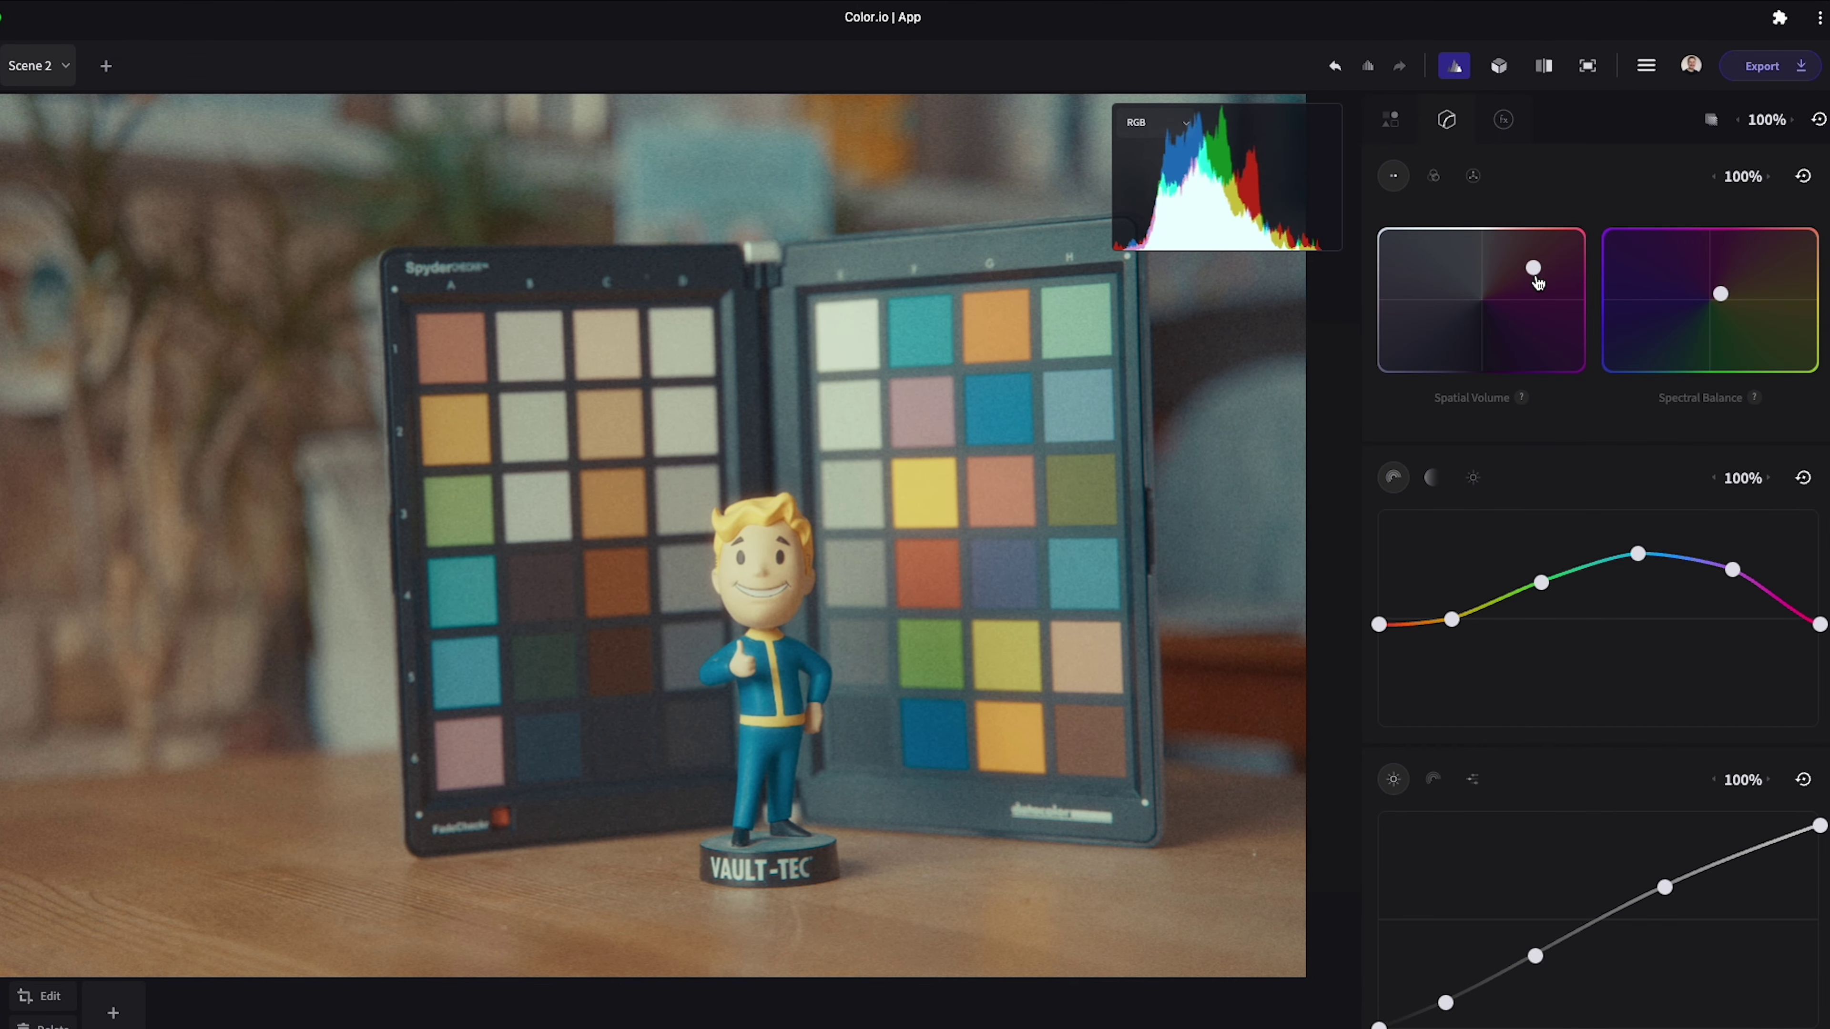
mouse_move(1537, 273)
left_mouse_down()
mouse_move(1533, 377)
mouse_move(1538, 230)
mouse_move(1539, 317)
mouse_move(1378, 299)
mouse_move(1547, 308)
mouse_move(1437, 304)
mouse_move(1481, 304)
mouse_move(1496, 259)
mouse_move(1504, 374)
mouse_move(1501, 269)
mouse_move(1380, 307)
mouse_move(1562, 309)
mouse_move(1380, 303)
mouse_move(1569, 281)
left_mouse_up()
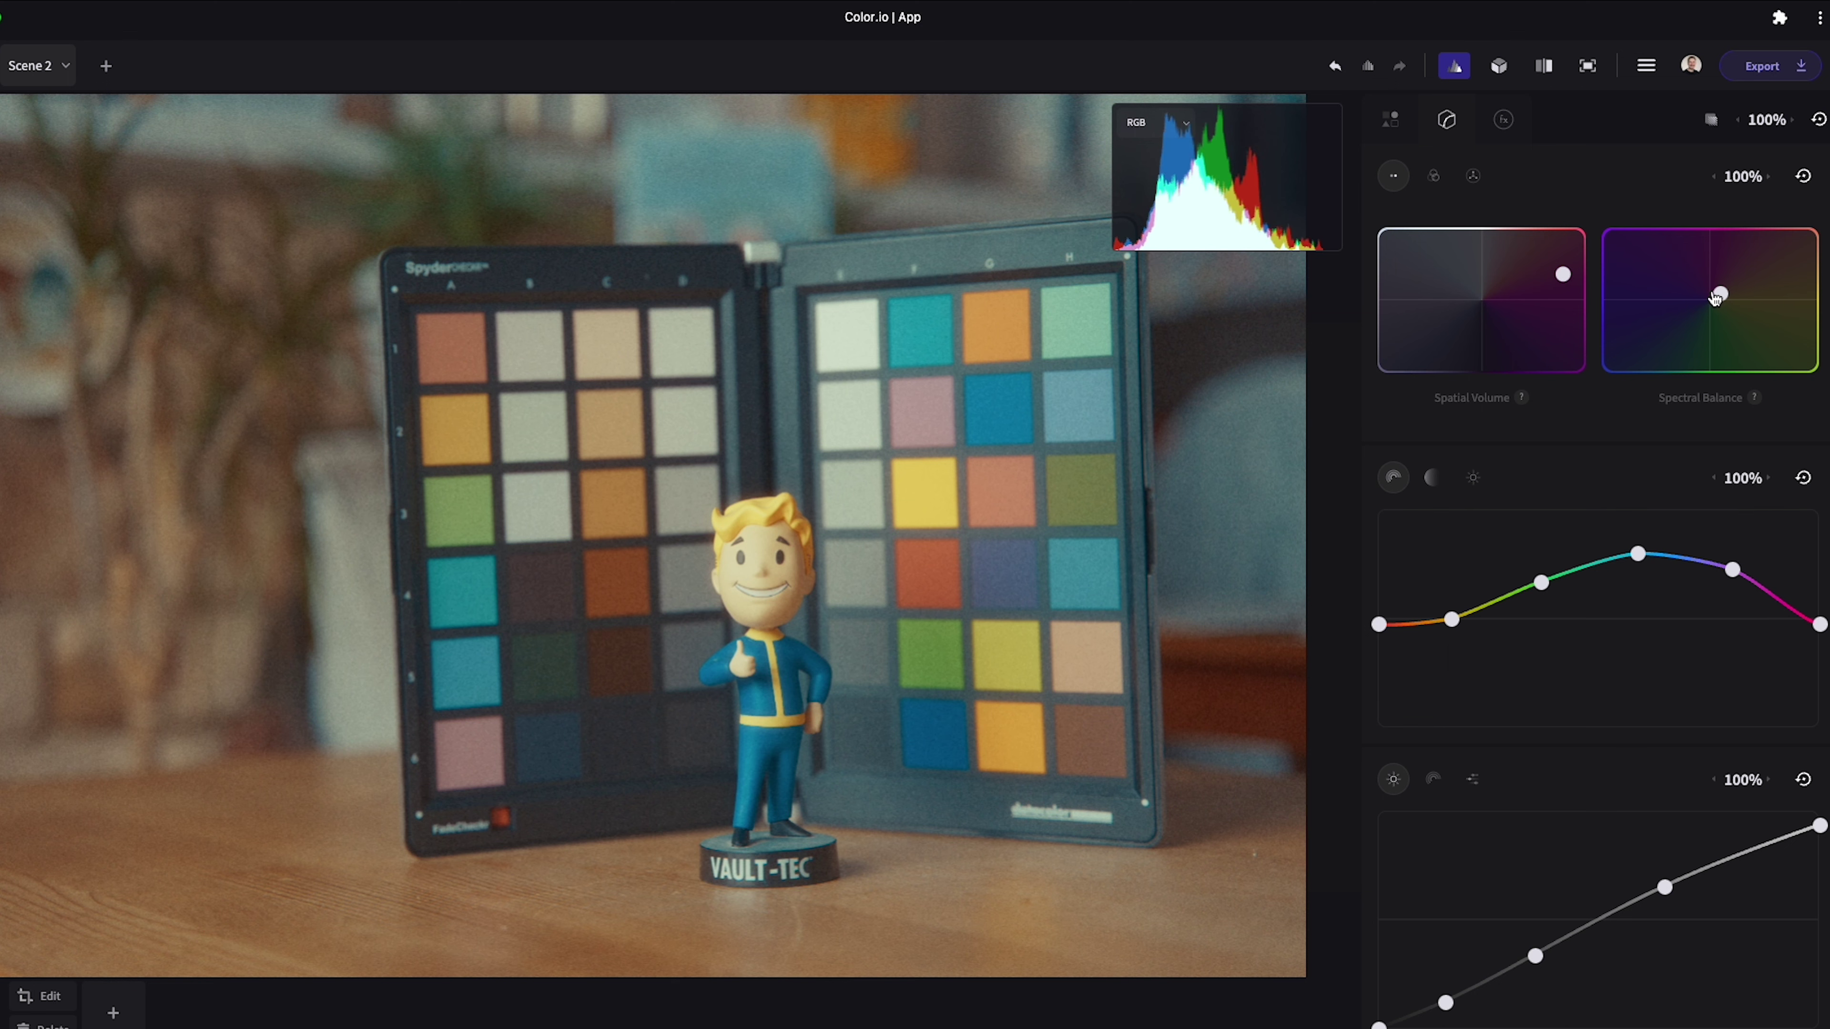
mouse_move(1712, 297)
left_mouse_down()
mouse_move(1622, 274)
mouse_move(1797, 304)
mouse_move(1772, 241)
mouse_move(1766, 364)
mouse_move(1770, 292)
mouse_move(1720, 301)
left_mouse_up()
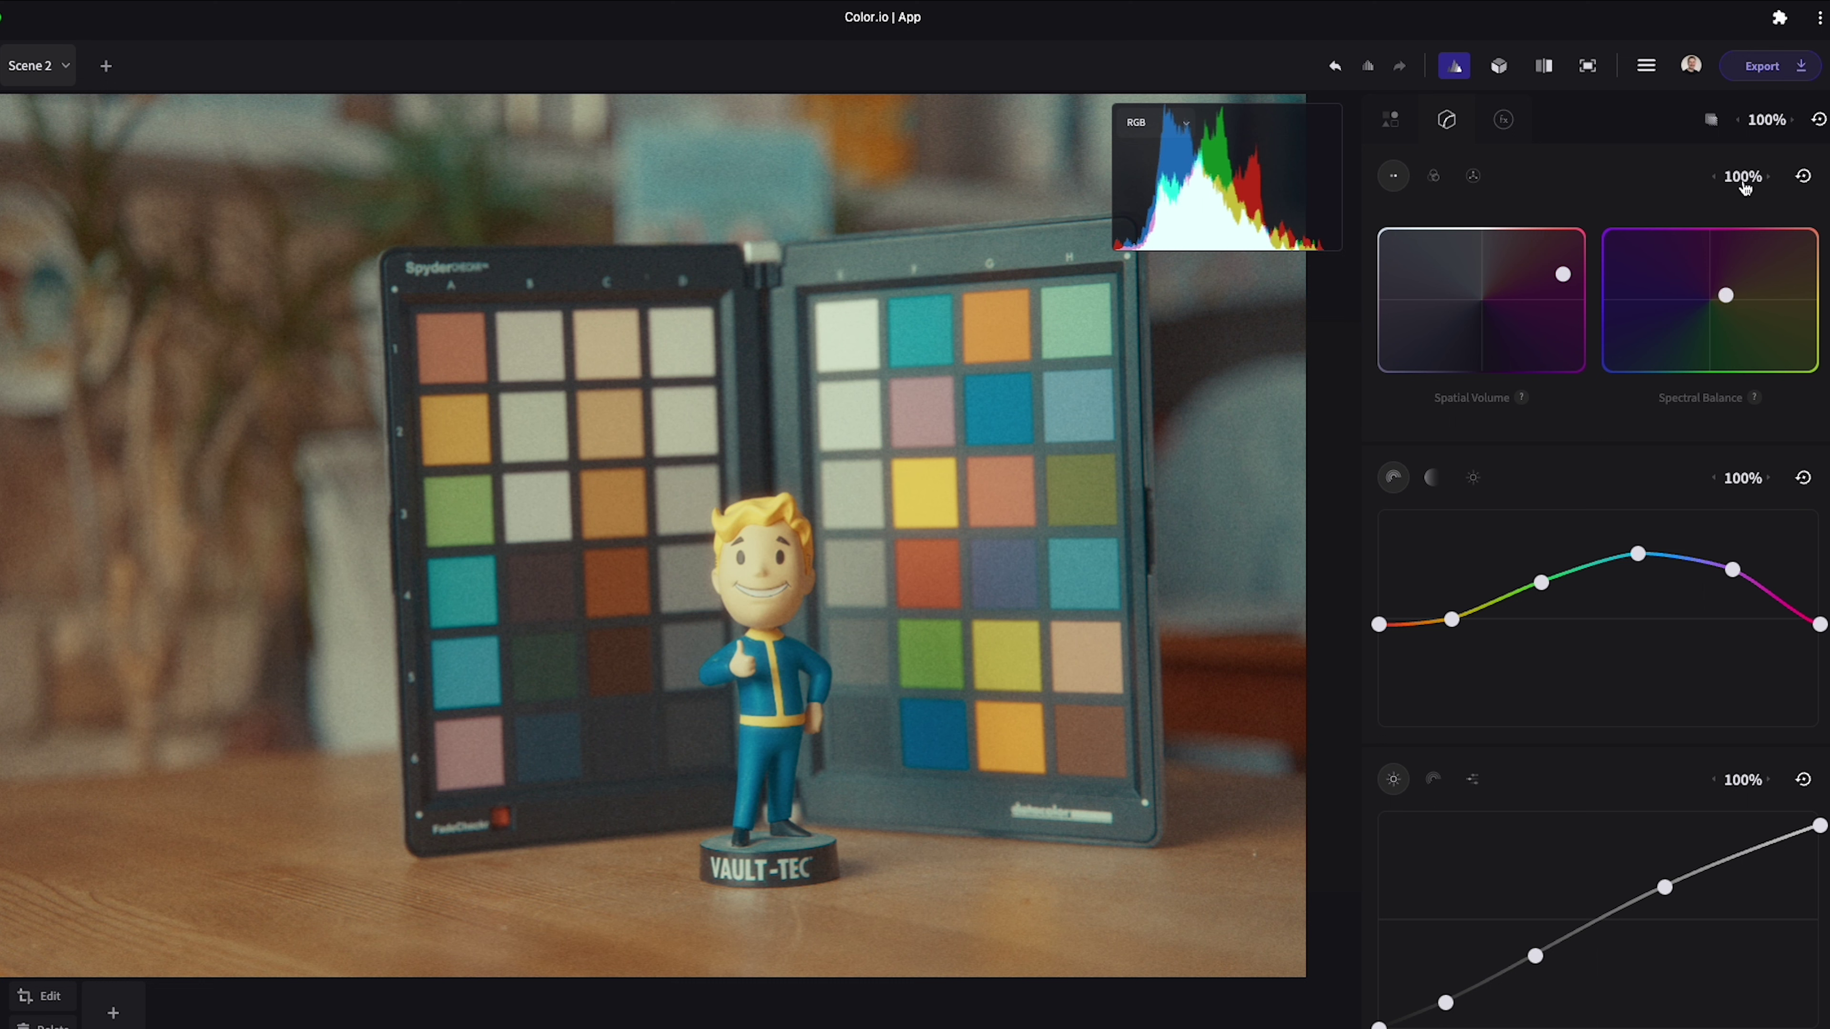
mouse_move(1746, 187)
left_mouse_down()
mouse_move(1568, 188)
mouse_move(1772, 187)
left_mouse_up()
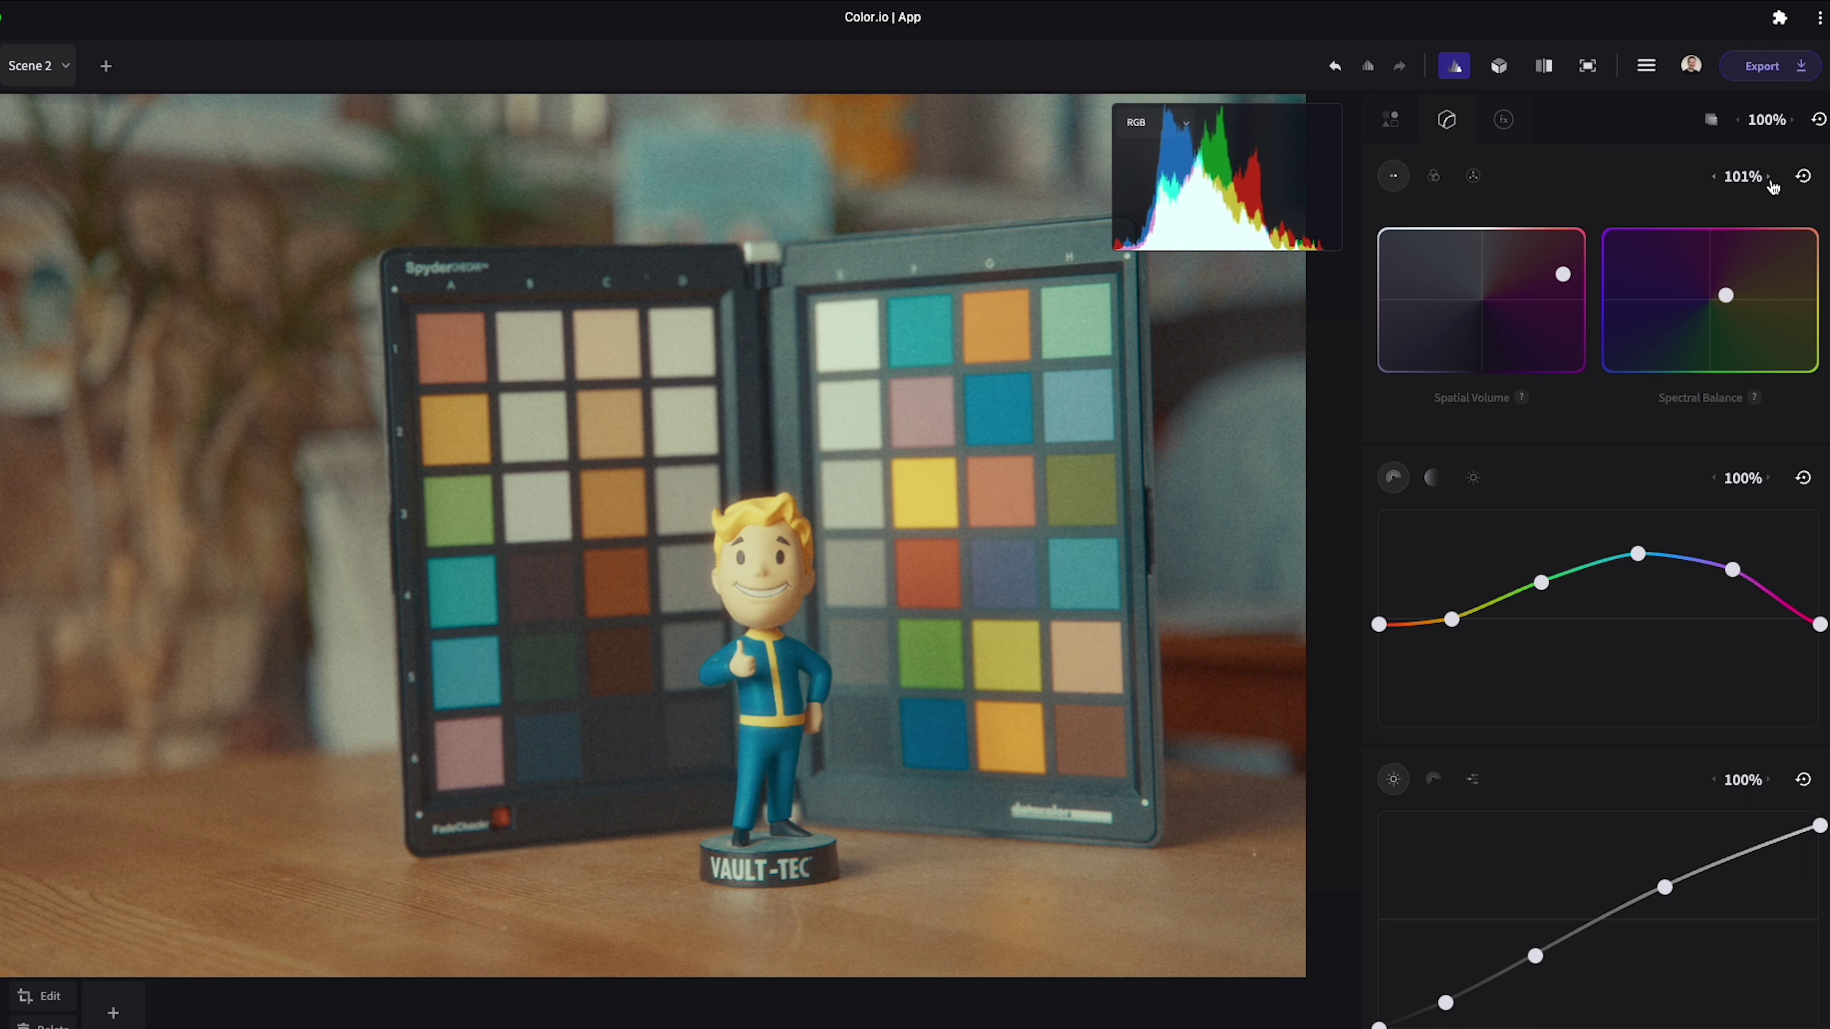
Step: Nudge the shadow and highlight scattering pucks slightly
left_click(1434, 180)
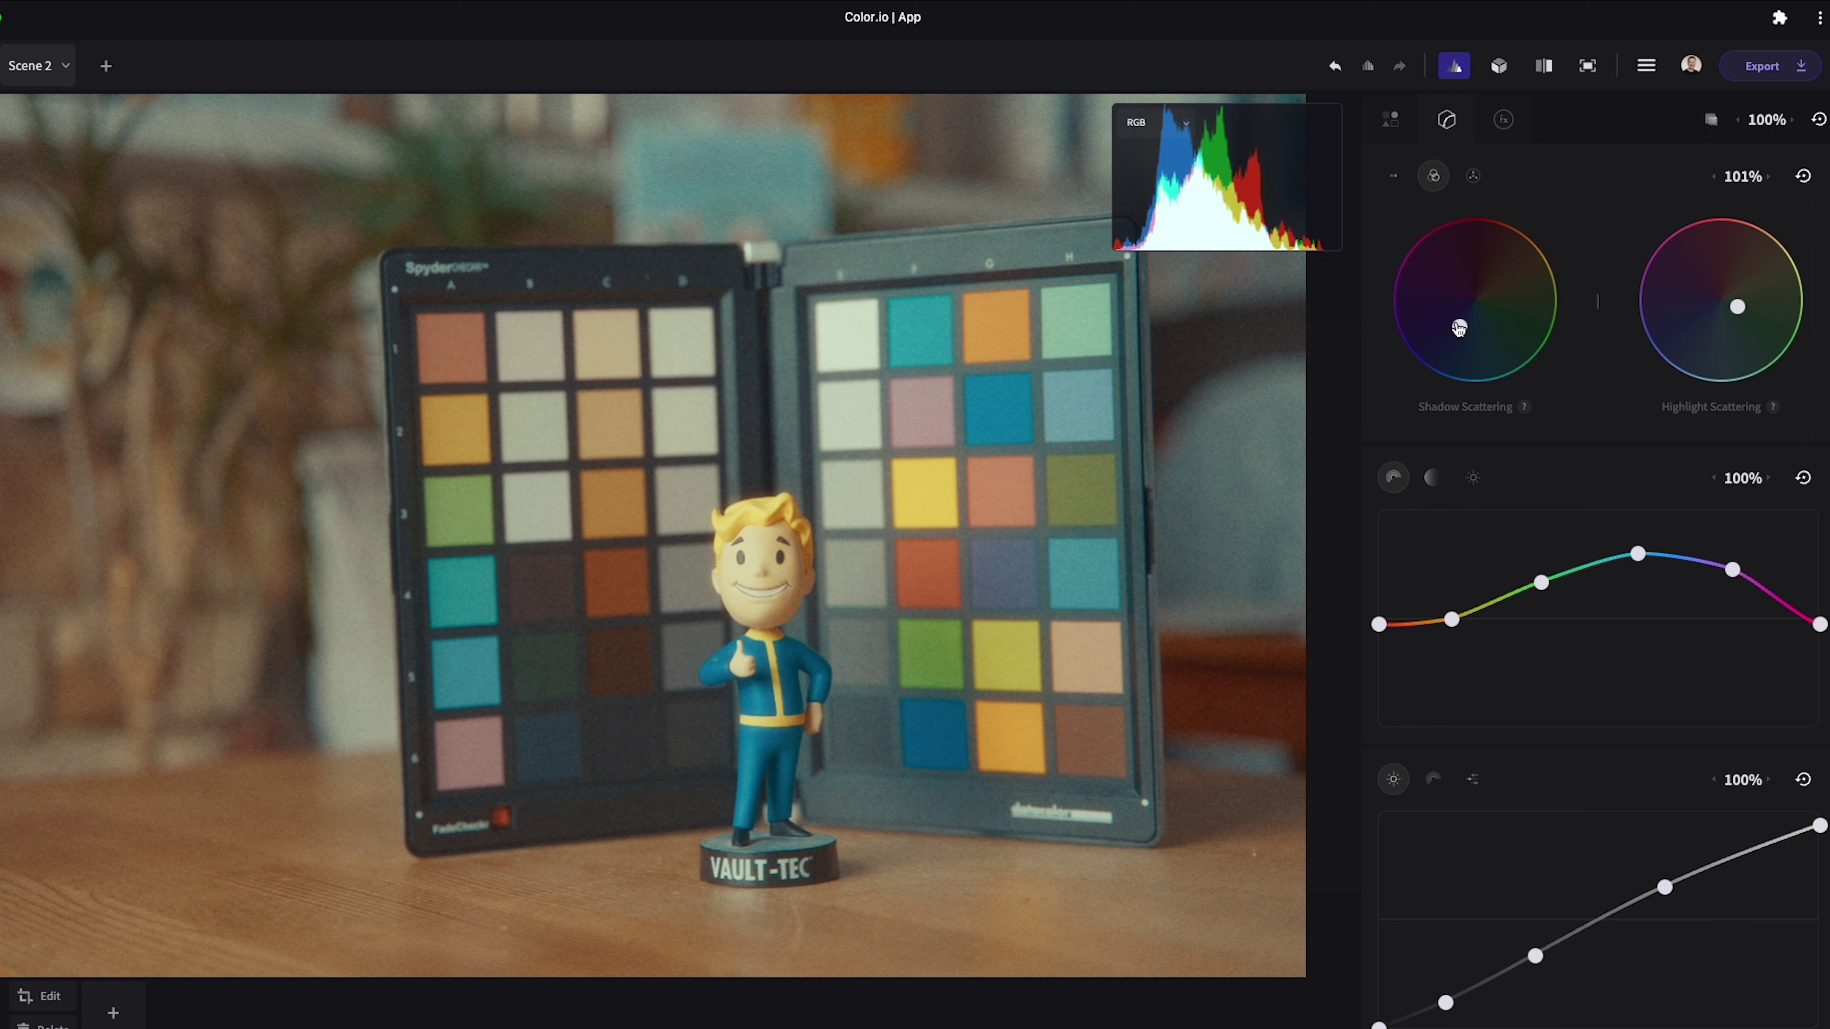
left_click_drag(1457, 329, 1451, 325)
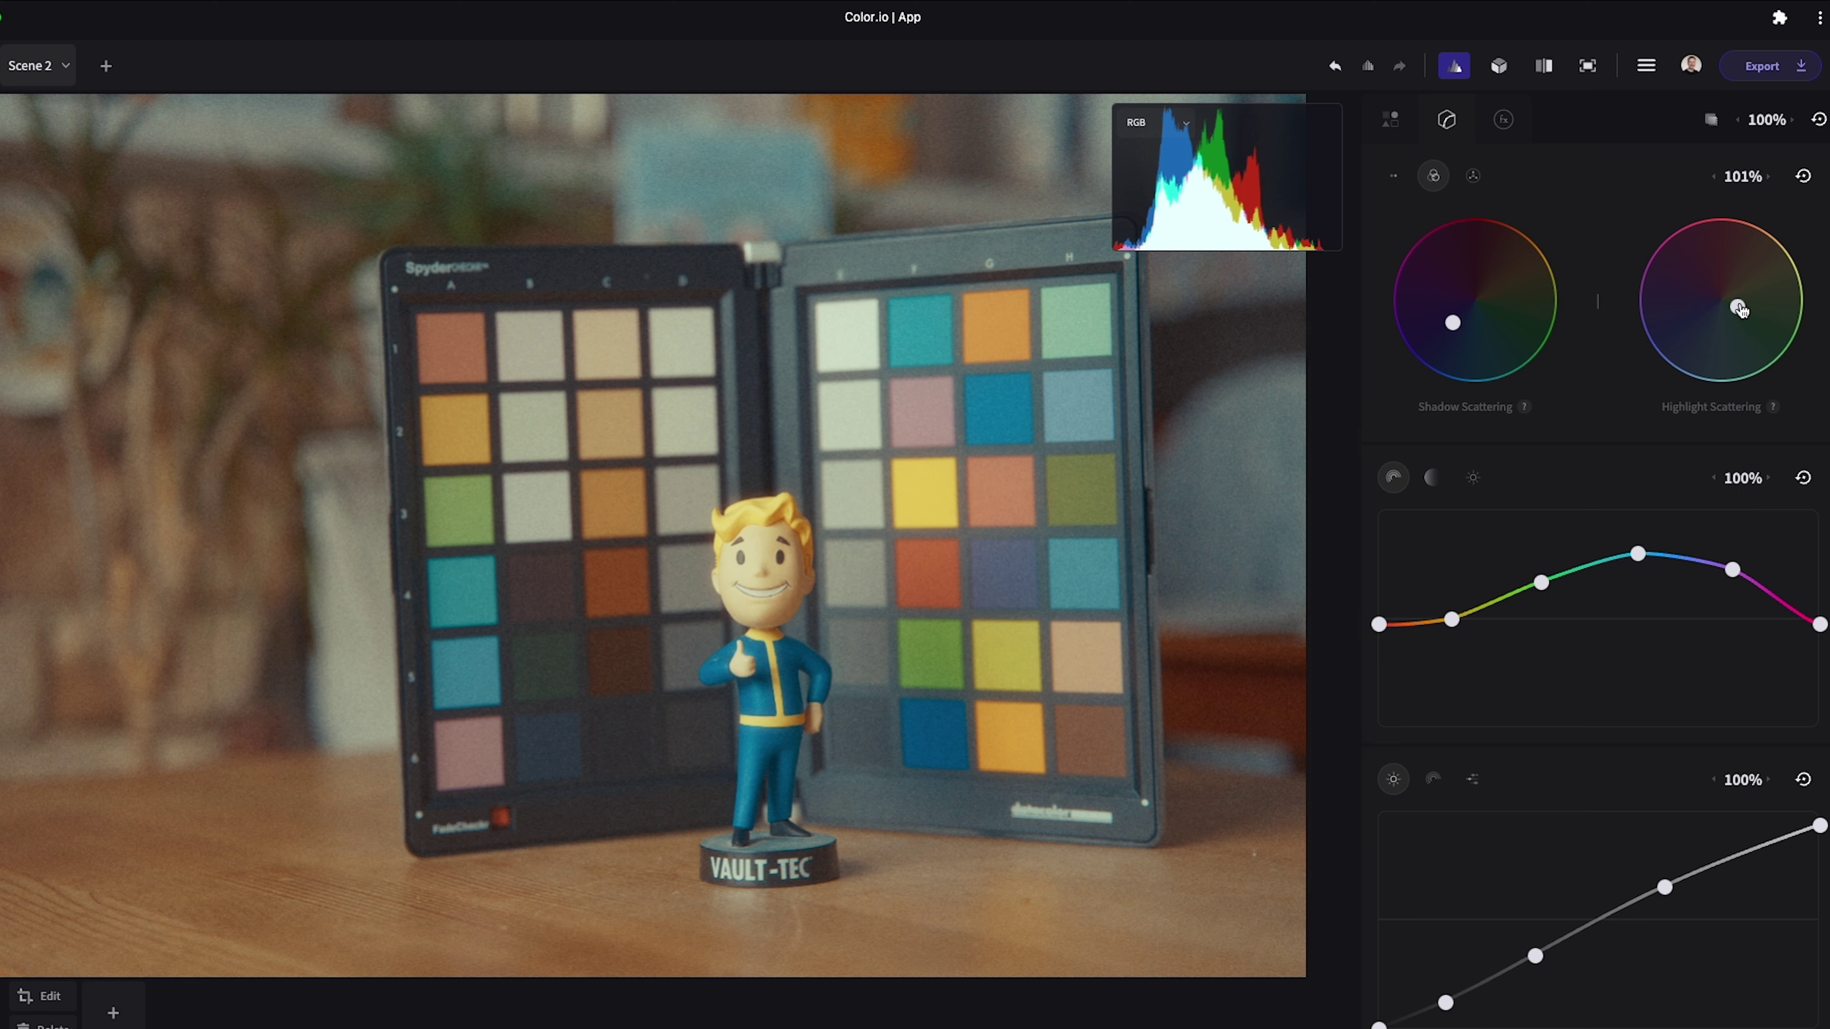
left_click_drag(1741, 309, 1744, 310)
Step: Push the red shadow and magenta highlight refraction points, then link shadow refraction to the highlights
left_click(1474, 177)
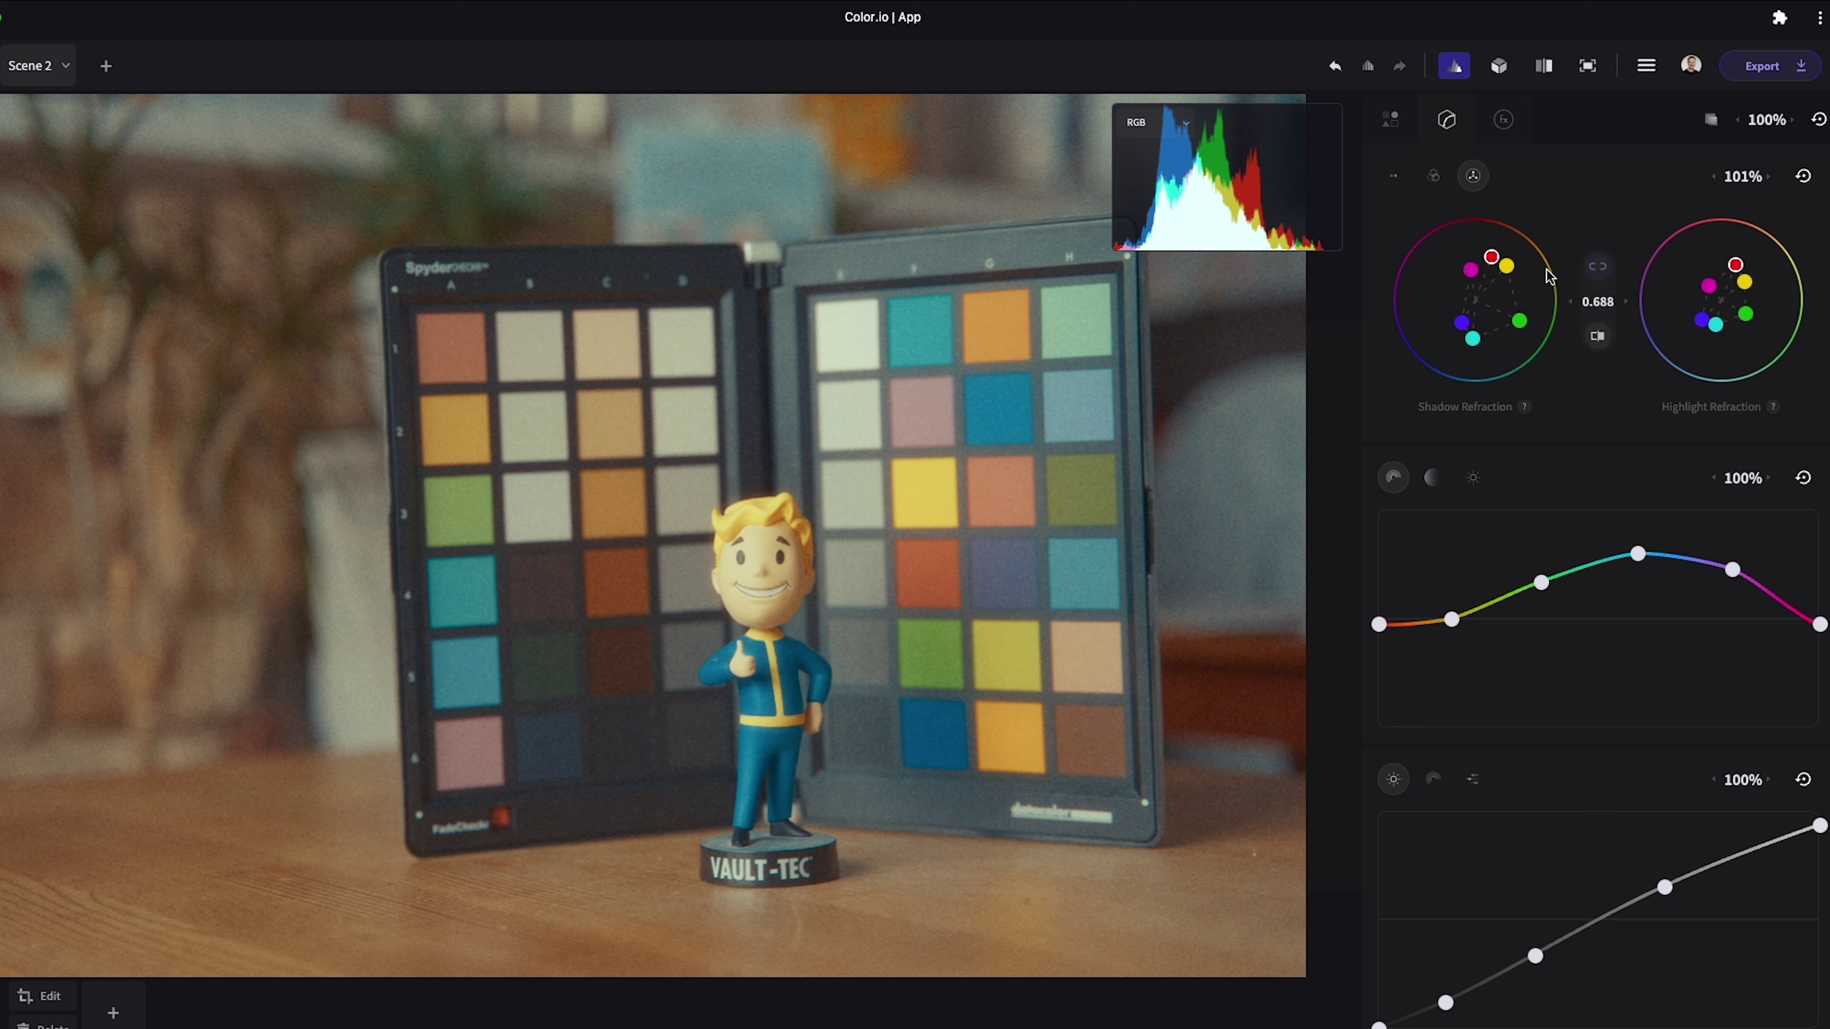
left_click_drag(1492, 265, 1502, 256)
left_click_drag(1709, 289, 1696, 277)
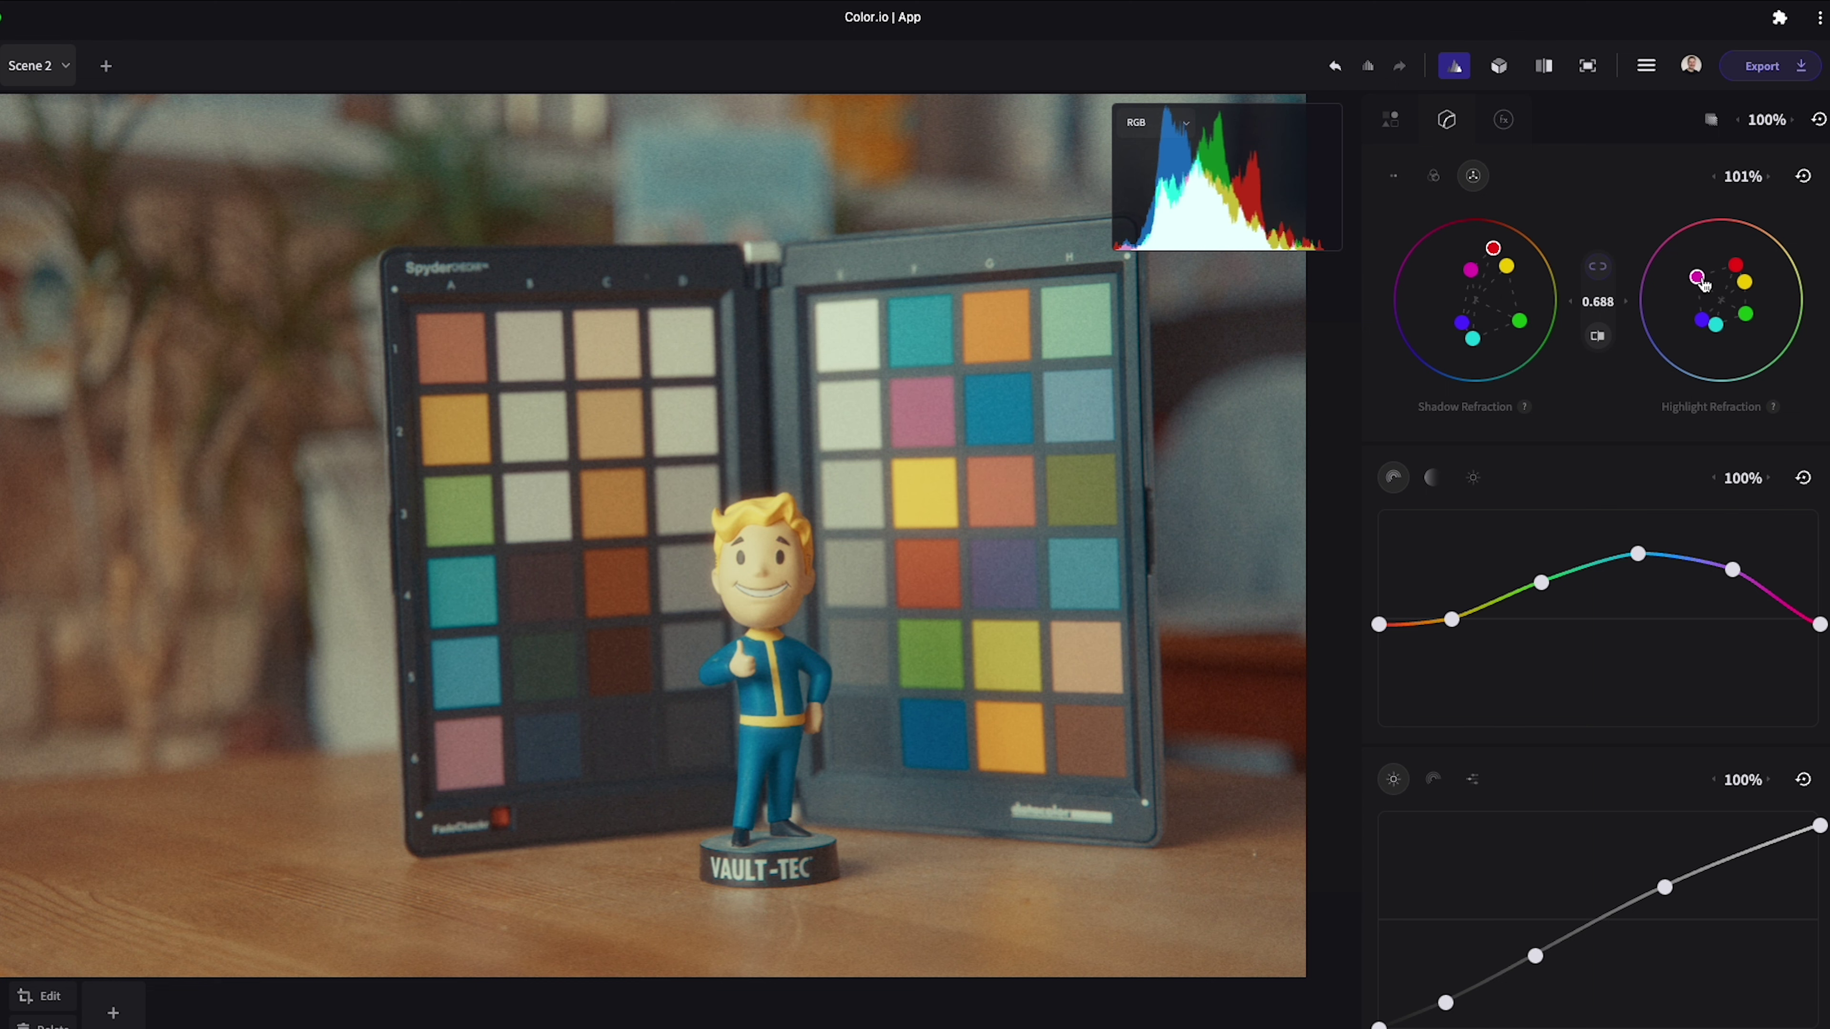
left_click(1600, 276)
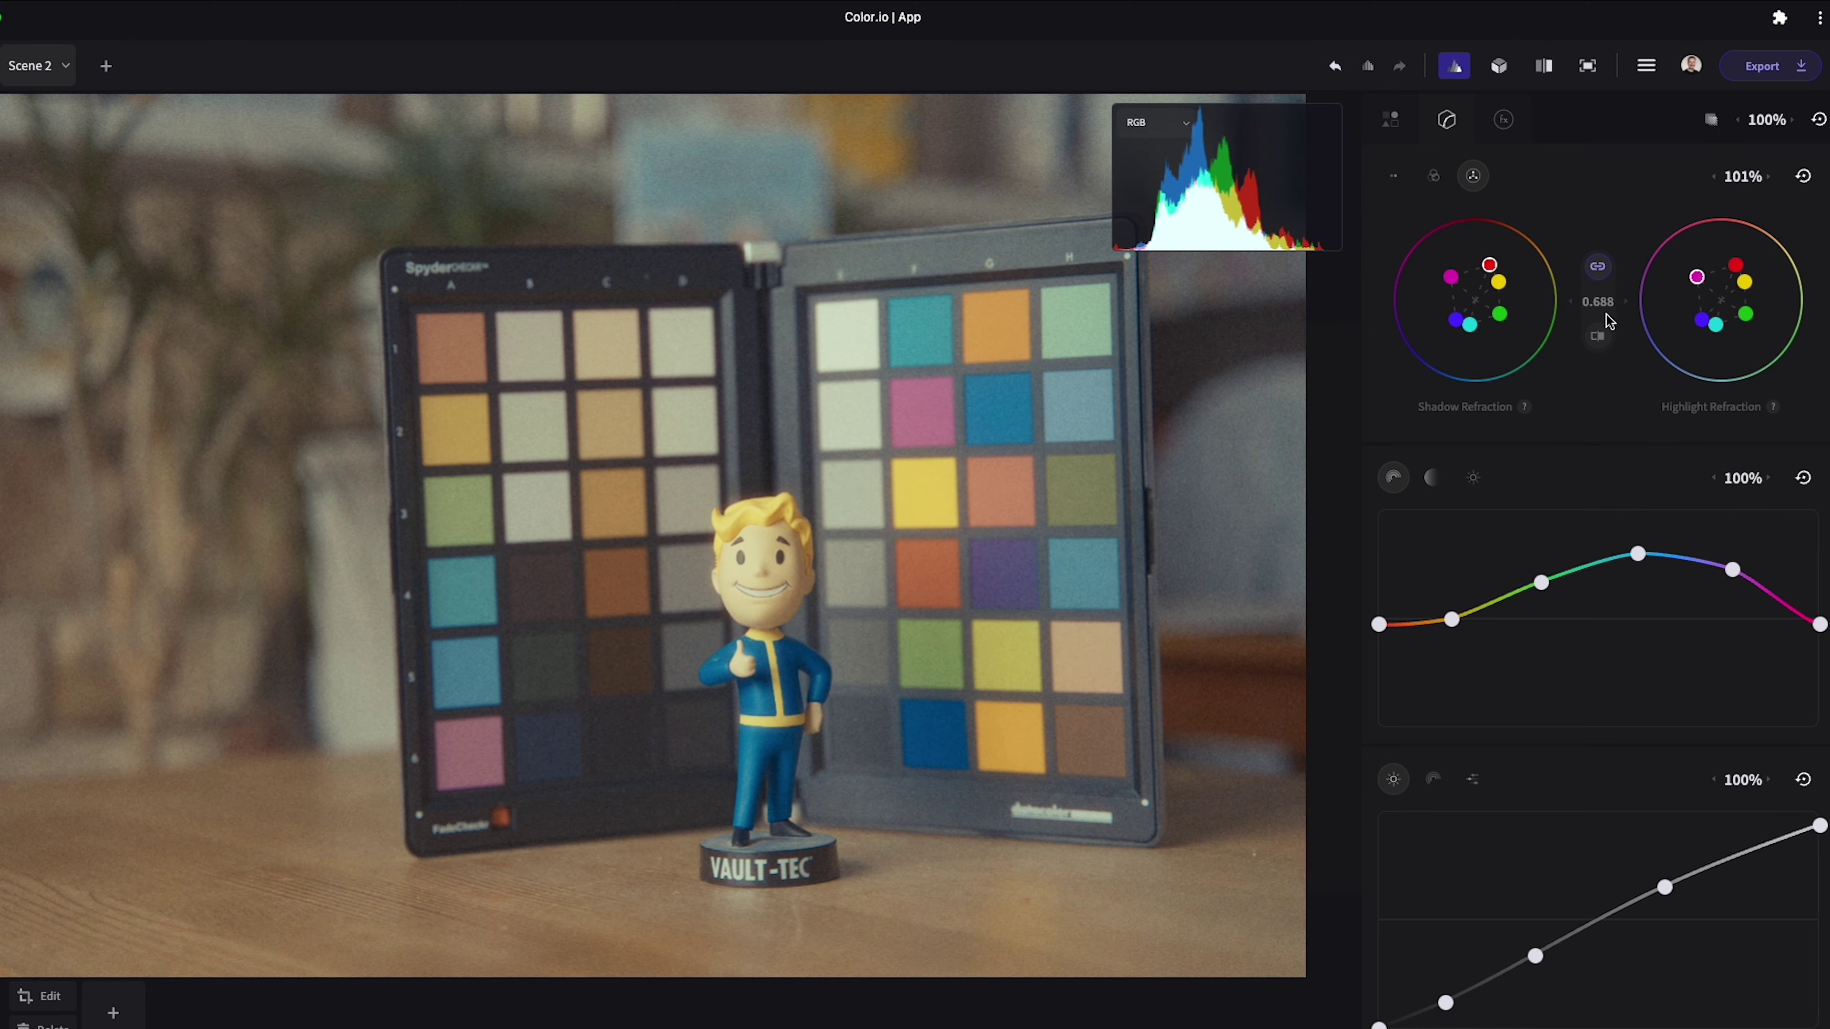
Step: Toggle the black-and-white preview on and off twice to check the grade
left_click(1598, 337)
left_click(1599, 337)
left_click(1599, 338)
left_click(1599, 337)
Step: Reshape the hue curve's second point and peak the second curve type at its third point
left_click(1399, 177)
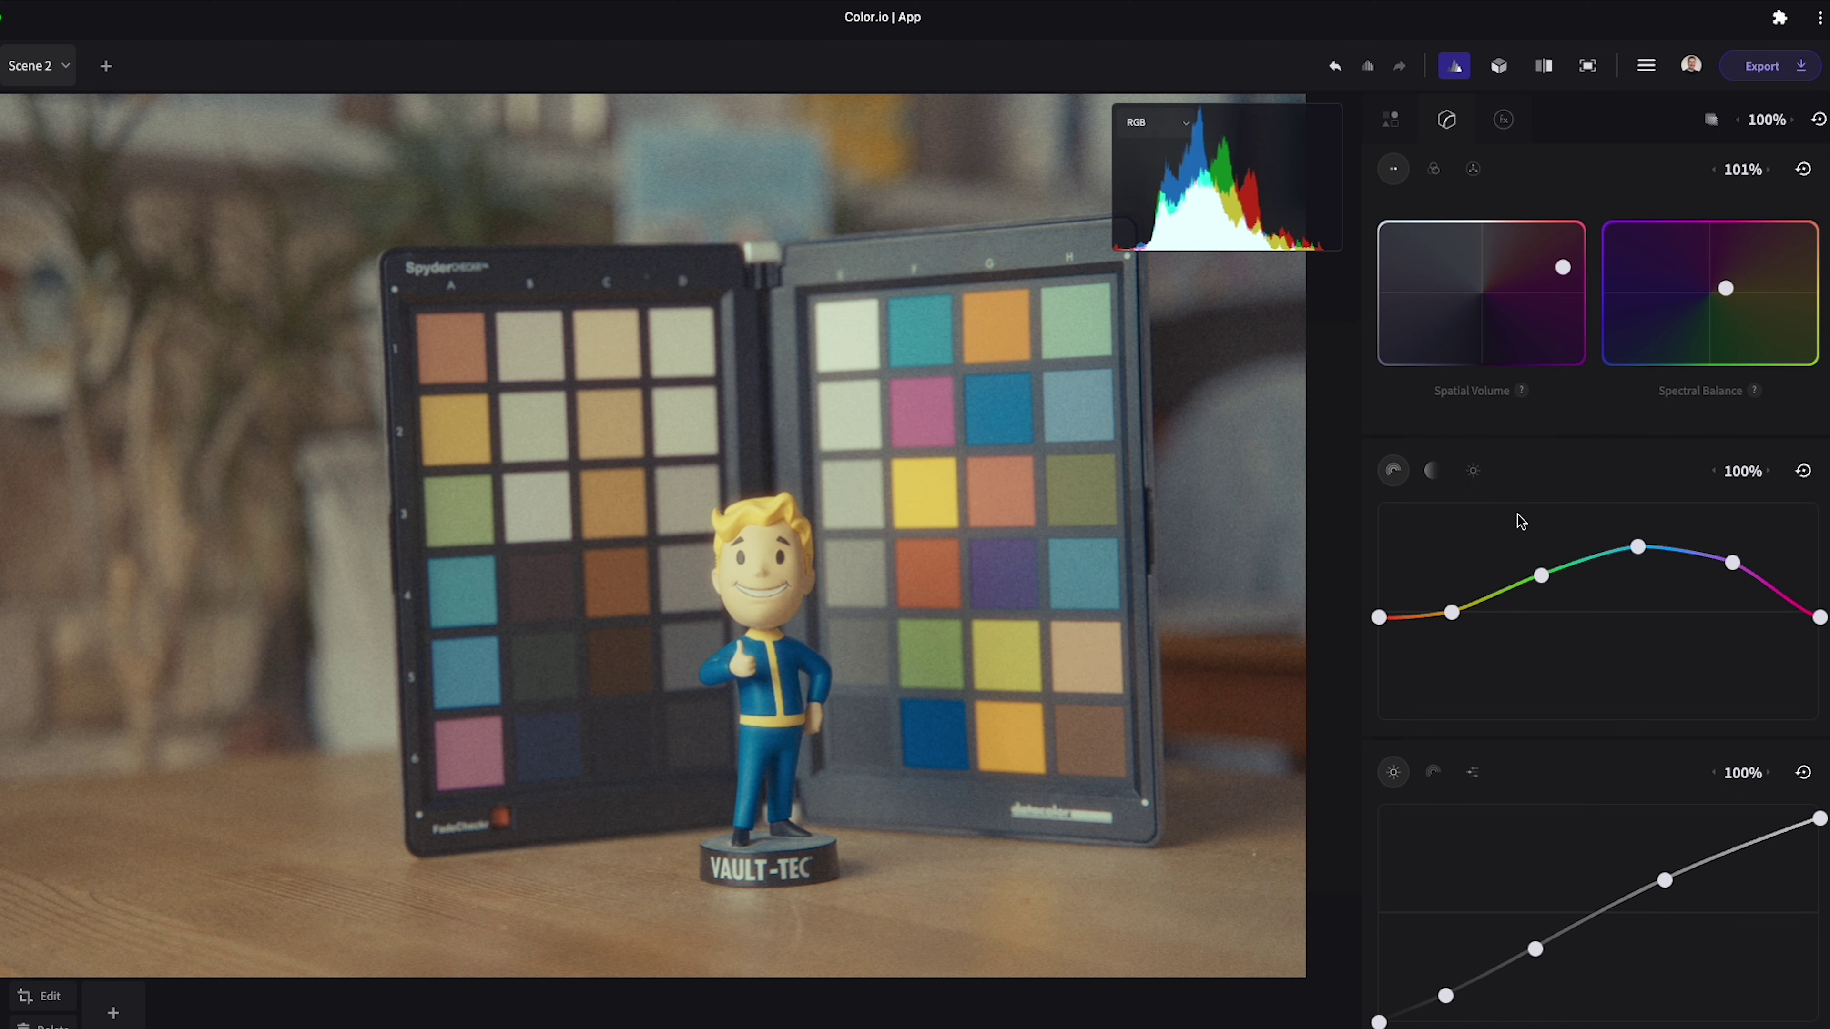
left_click_drag(1451, 613, 1545, 578)
left_click(1433, 472)
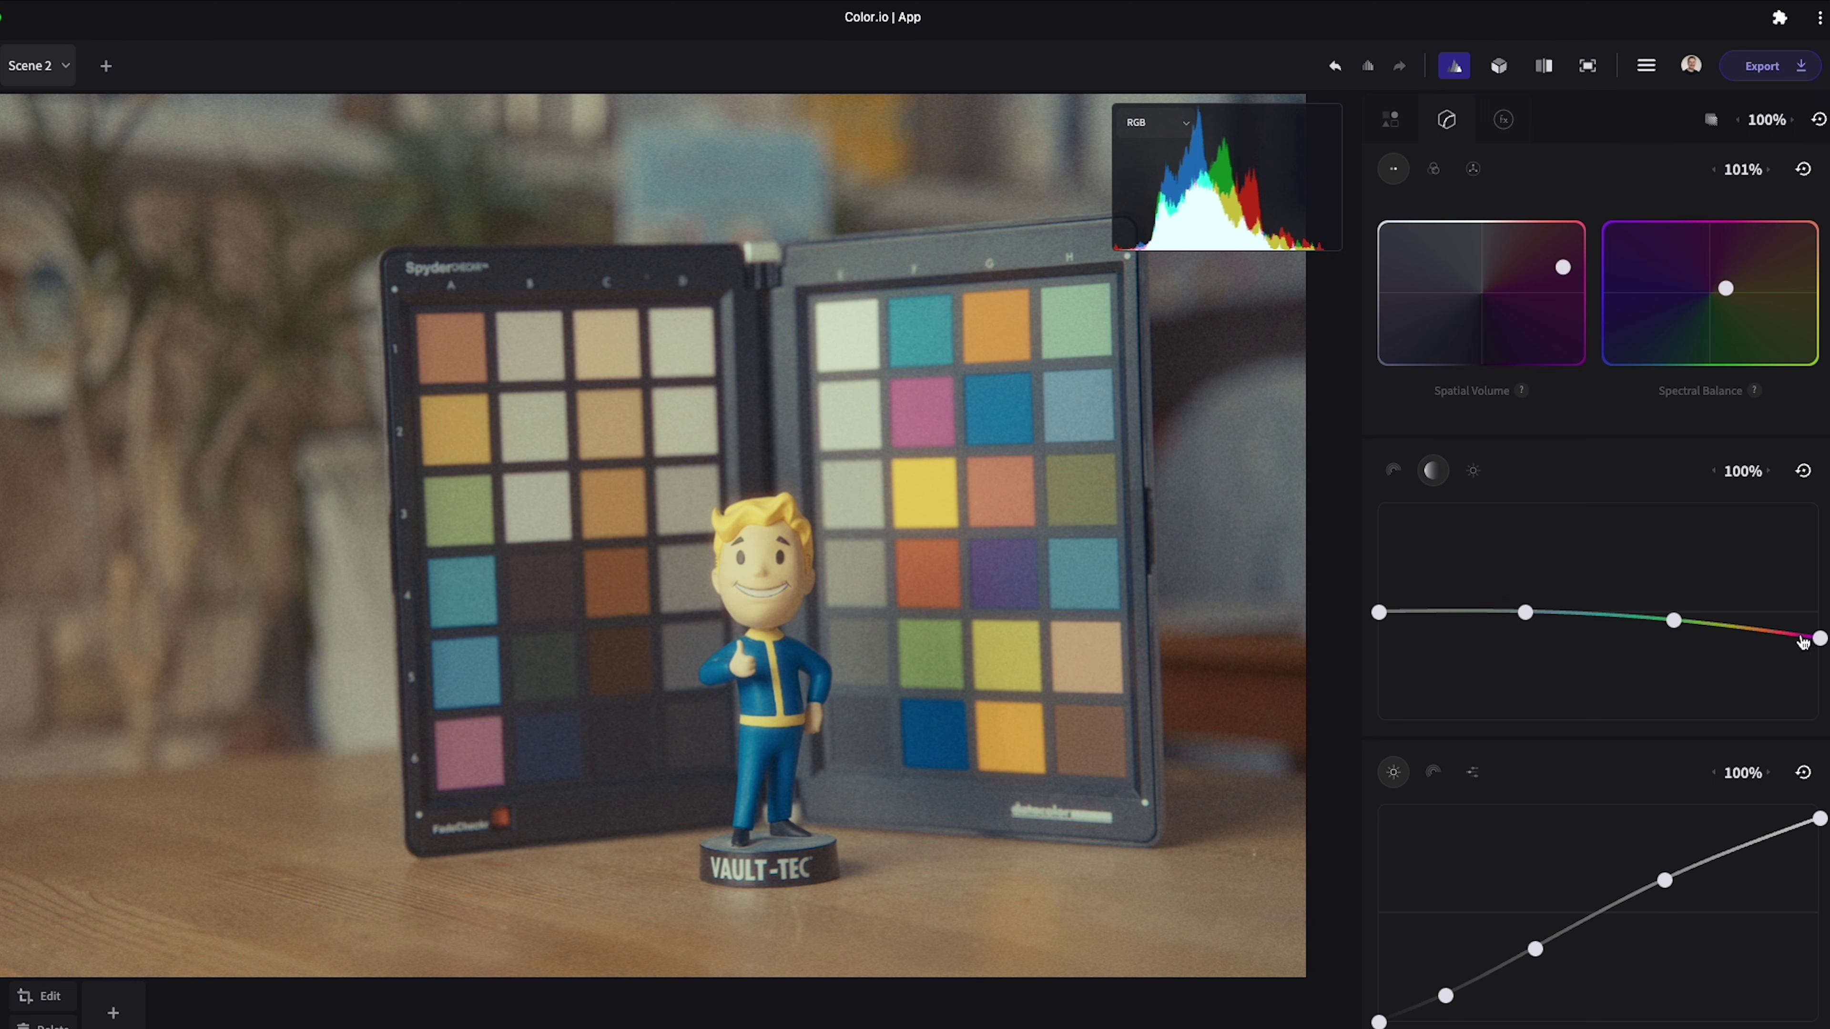
mouse_move(1675, 621)
left_mouse_down()
mouse_move(1681, 583)
mouse_move(1682, 659)
mouse_move(1683, 545)
mouse_move(1679, 705)
mouse_move(1679, 522)
mouse_move(1682, 624)
mouse_move(1682, 609)
left_mouse_up()
Step: On the third curve type, raise the second point and pull the fourth point down into a dip
left_click(1473, 472)
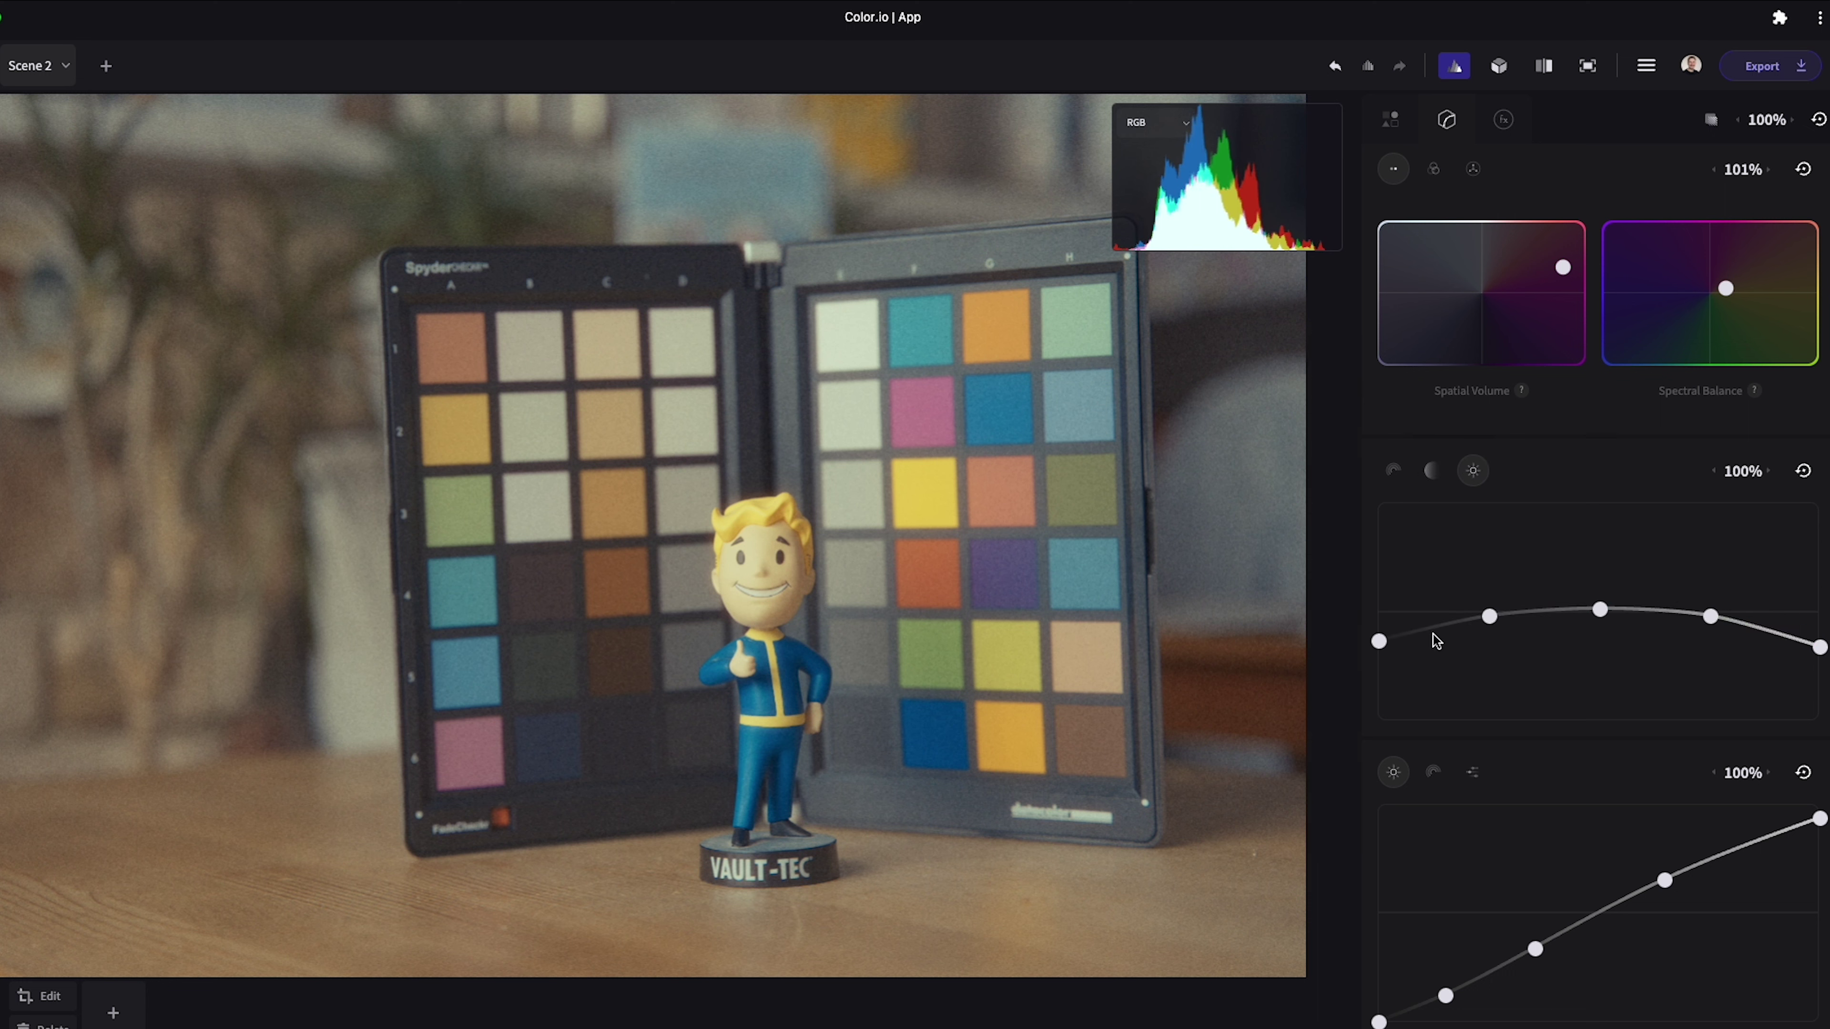
mouse_move(1488, 619)
left_mouse_down()
mouse_move(1486, 580)
mouse_move(1486, 646)
mouse_move(1481, 528)
mouse_move(1463, 595)
left_mouse_up()
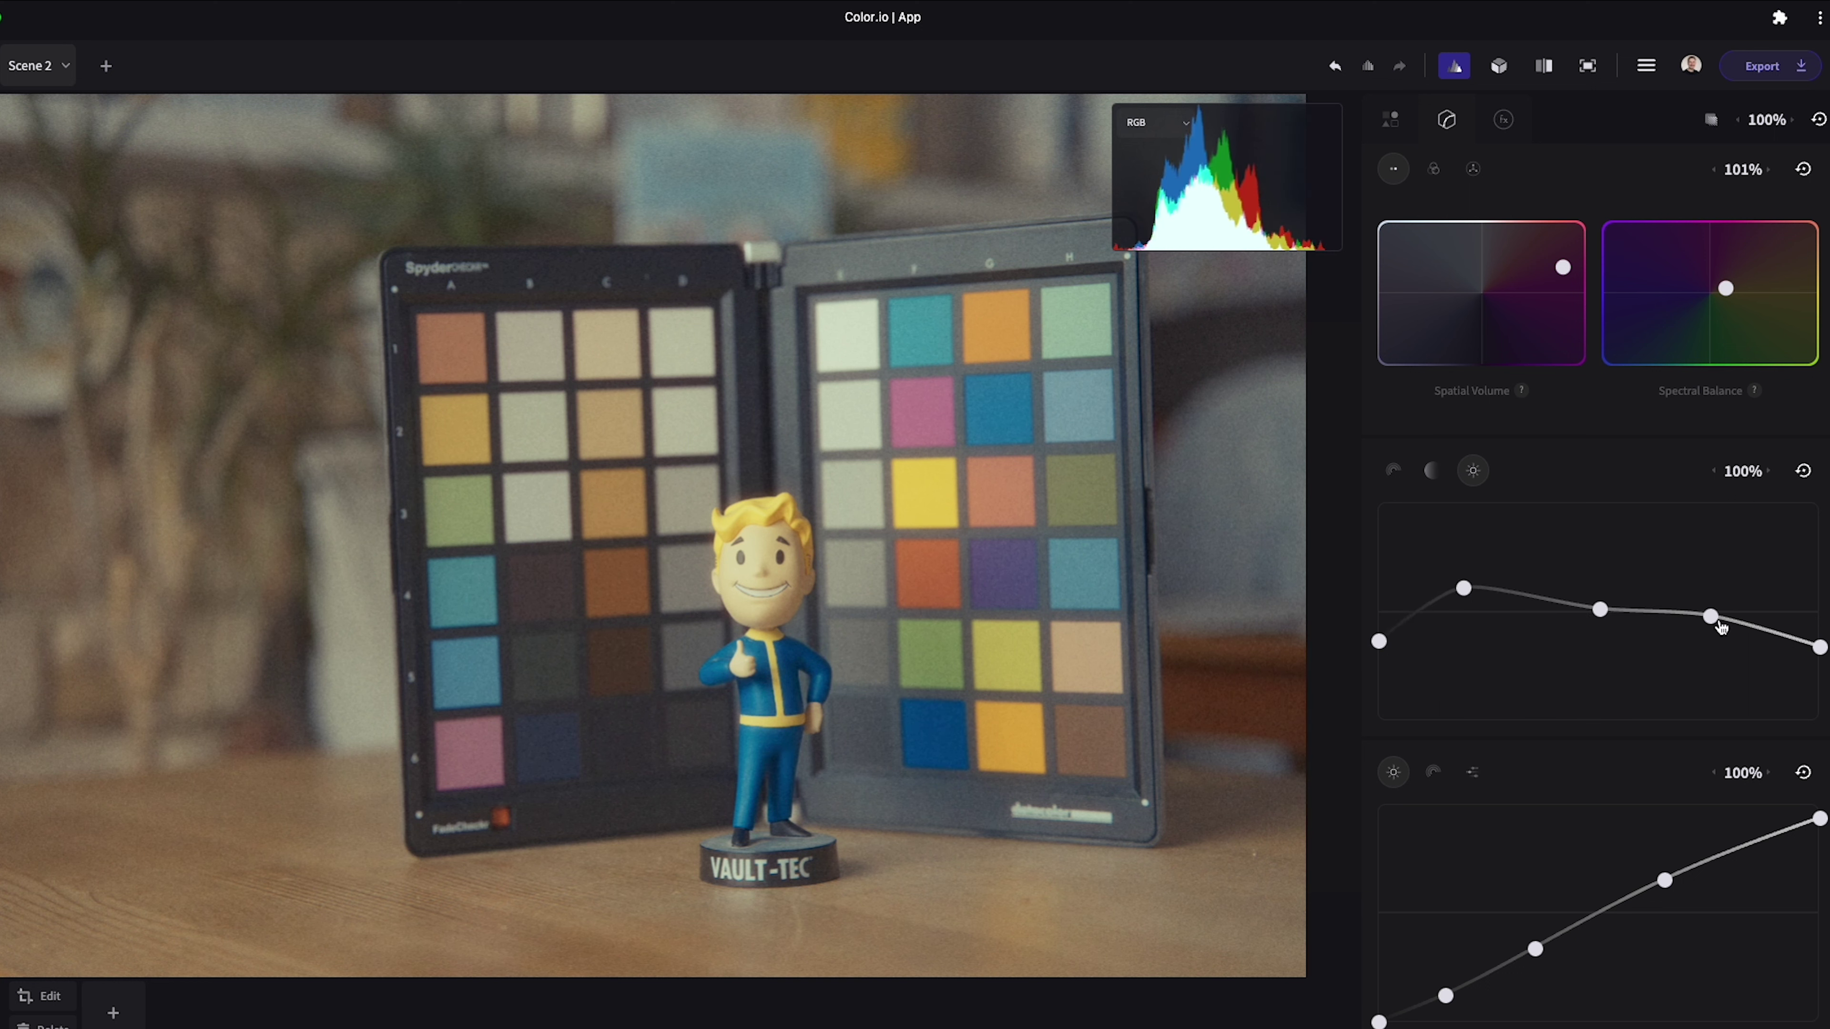
mouse_move(1719, 626)
left_mouse_down()
mouse_move(1723, 681)
mouse_move(1723, 535)
mouse_move(1724, 717)
mouse_move(1724, 500)
mouse_move(1723, 661)
left_mouse_up()
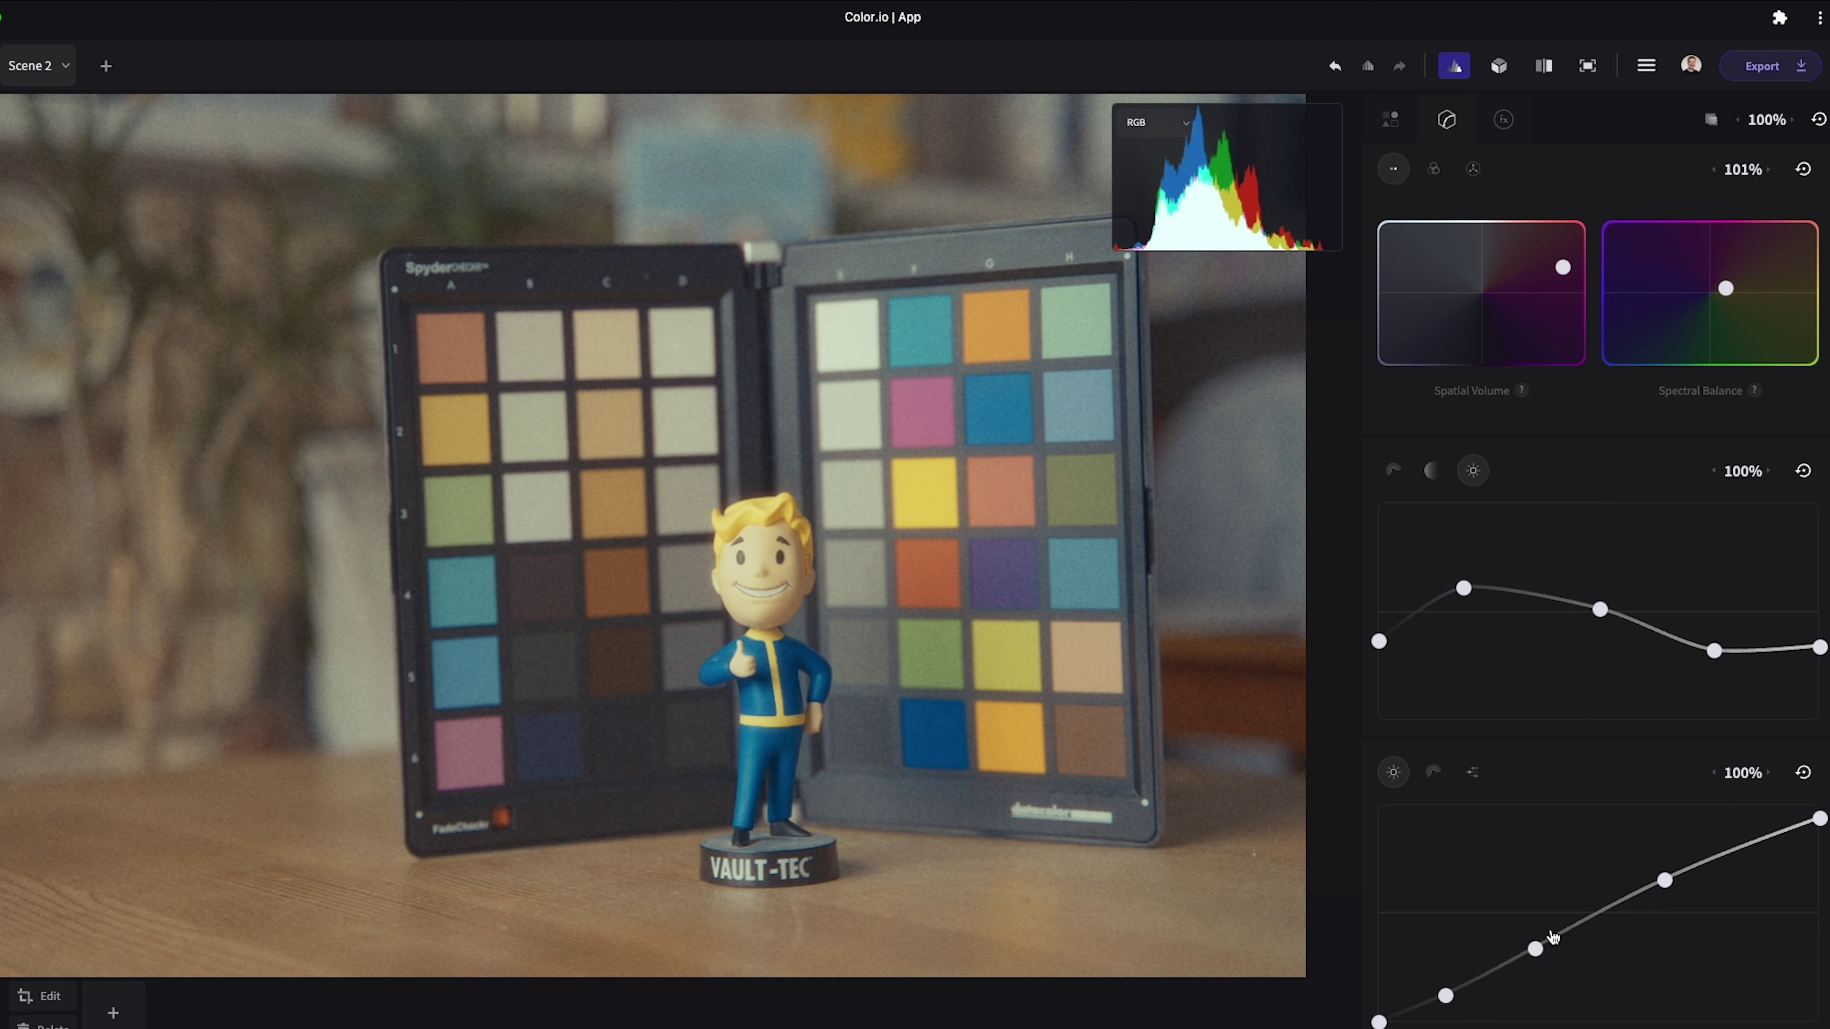
Step: Reshape the lower luminance curve's shadows, midtones and highlights, then nudge two hue curve points
left_click_drag(1535, 950, 1565, 934)
left_click_drag(1446, 995, 1490, 987)
left_click_drag(1658, 896, 1678, 859)
left_click(1433, 773)
mouse_move(1459, 923)
left_mouse_down()
mouse_move(1455, 953)
mouse_move(1451, 884)
mouse_move(1455, 925)
left_mouse_up()
mouse_move(1737, 946)
left_mouse_down()
mouse_move(1739, 888)
mouse_move(1742, 966)
left_mouse_up()
Step: Set the linked black point to 0.10 and white point to -0.04, reverting a green-only change
left_click(1474, 771)
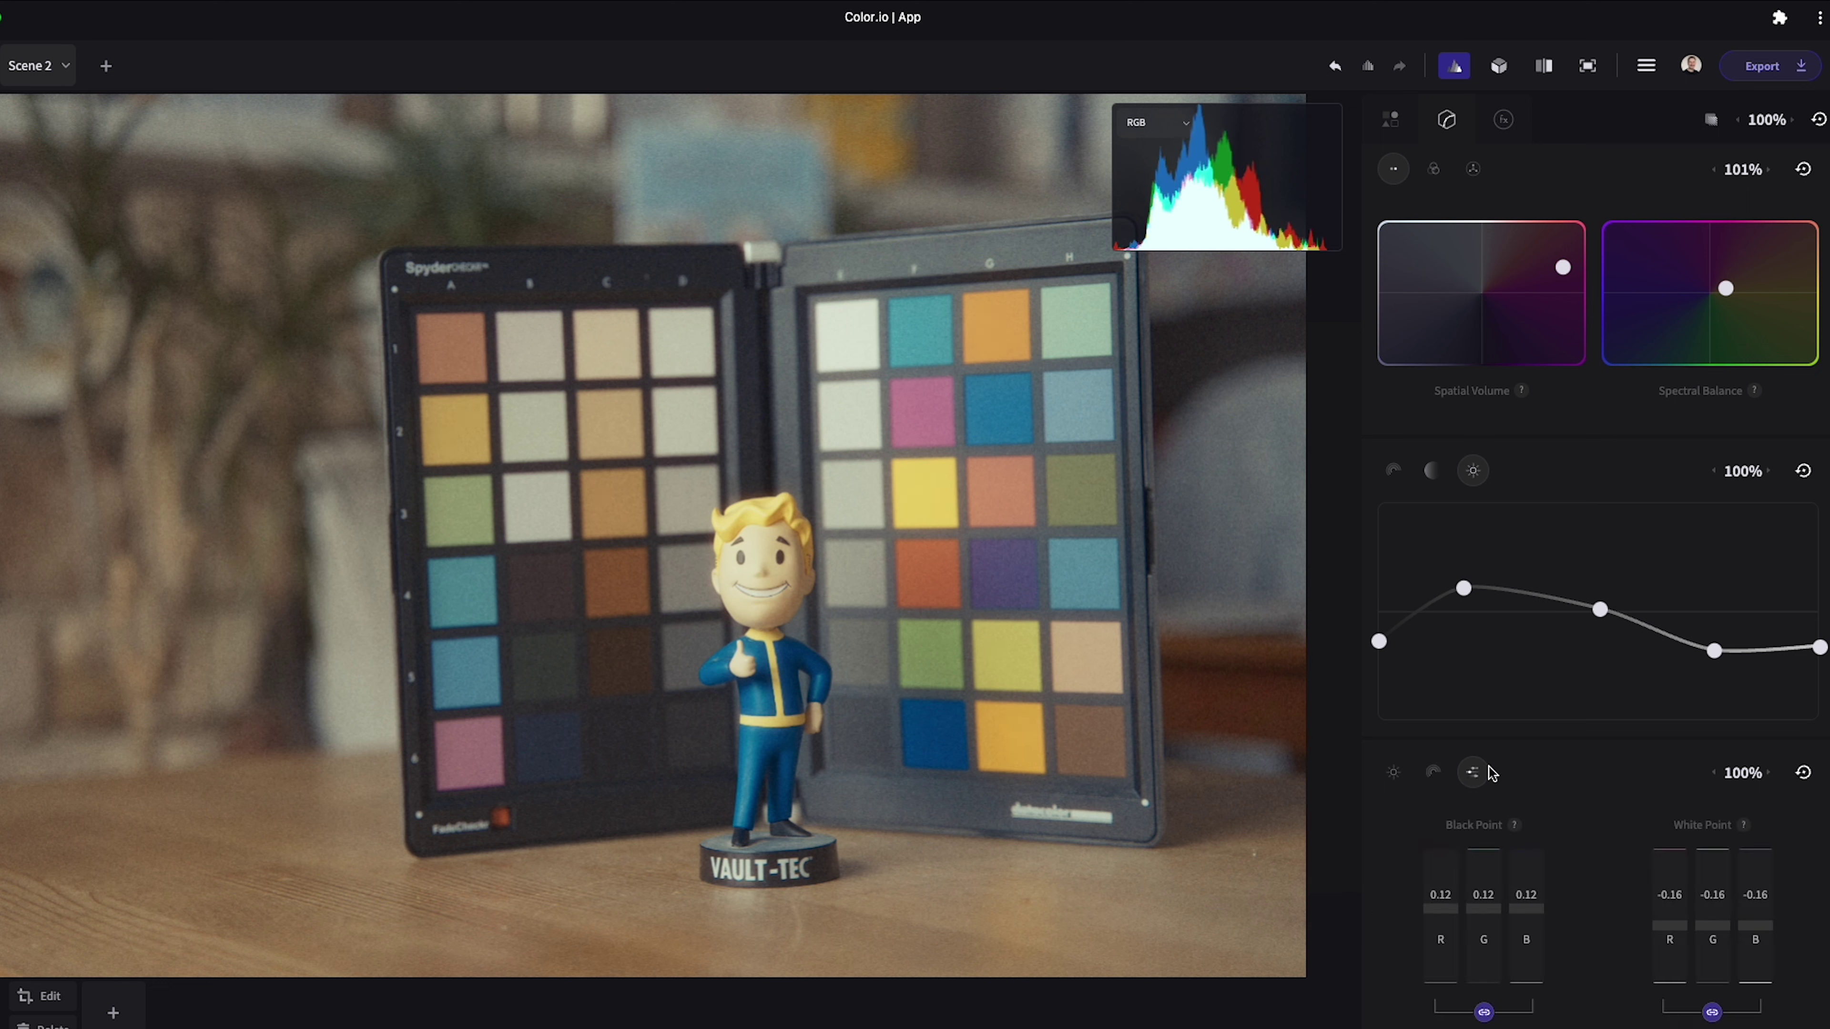
mouse_move(1441, 909)
left_mouse_down()
mouse_move(1438, 944)
mouse_move(1455, 909)
left_mouse_up()
mouse_move(1694, 926)
left_mouse_down()
mouse_move(1694, 910)
mouse_move(1669, 918)
left_mouse_up()
left_click_drag(1489, 905, 1487, 935)
key("ctrl+z")
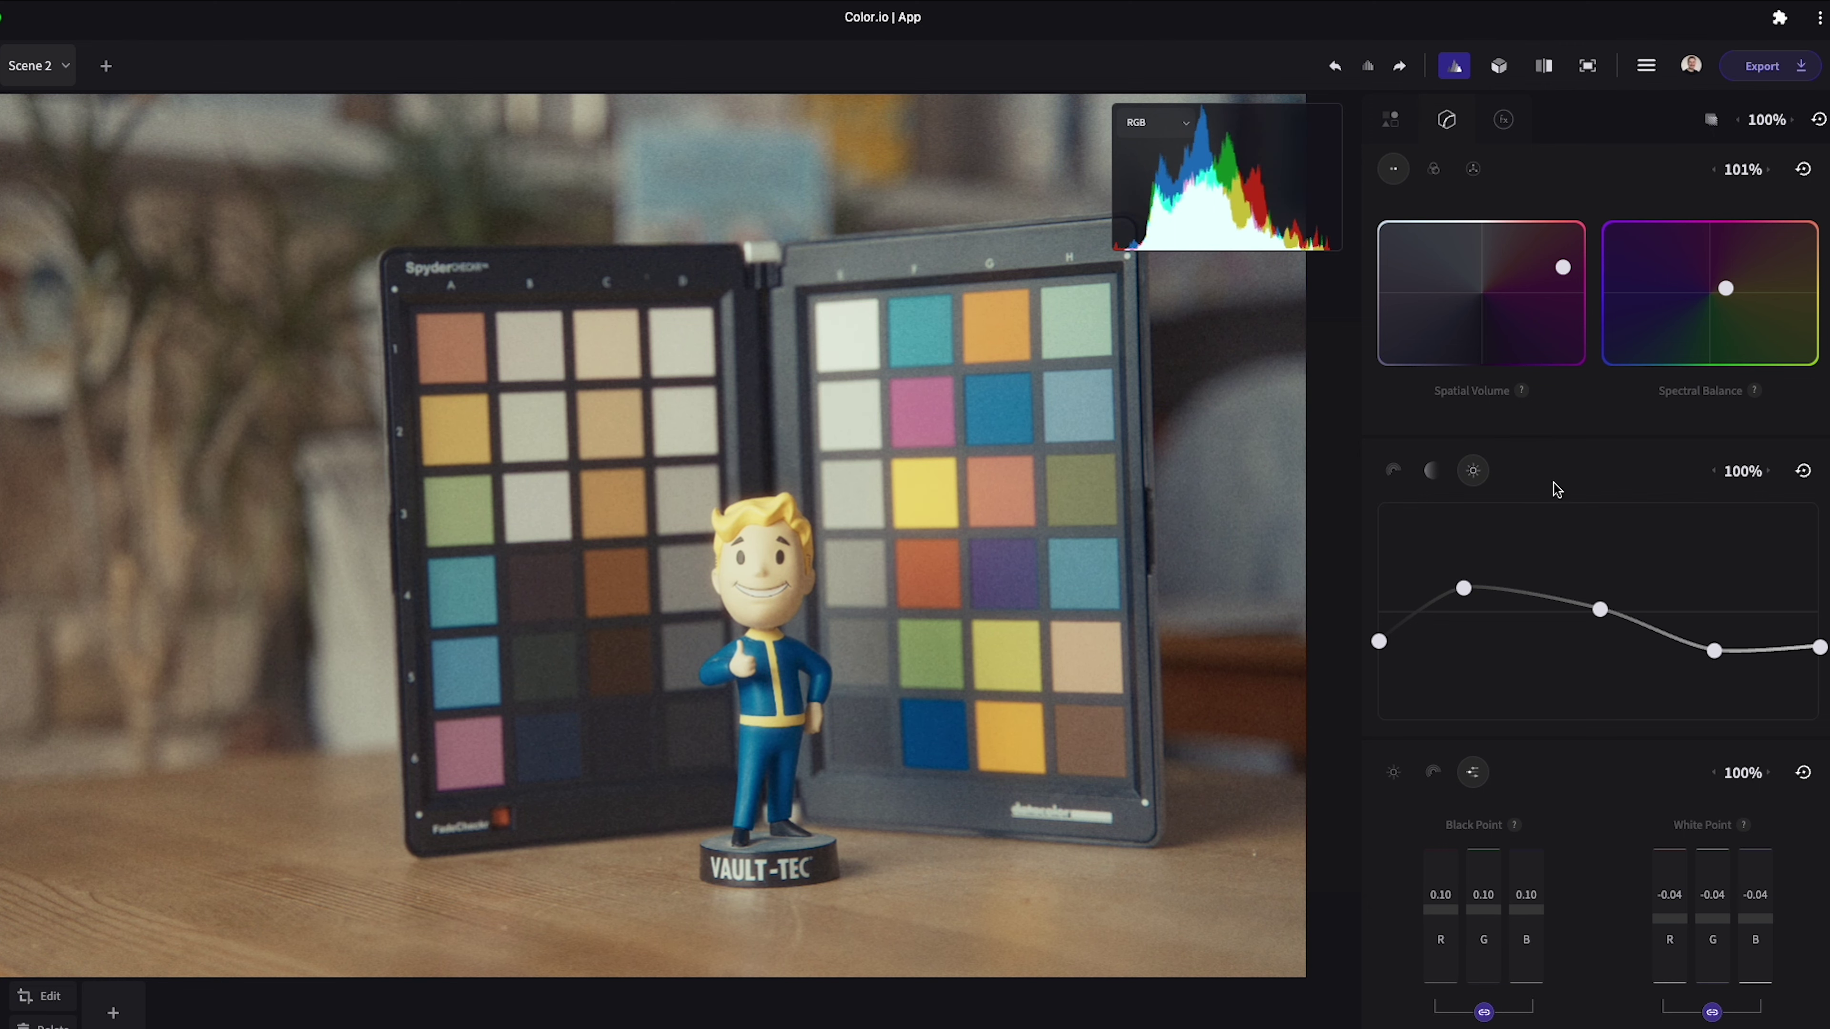
Step: Open the Color Range Mask and shift its L ramp toward the highlights
left_click(1711, 121)
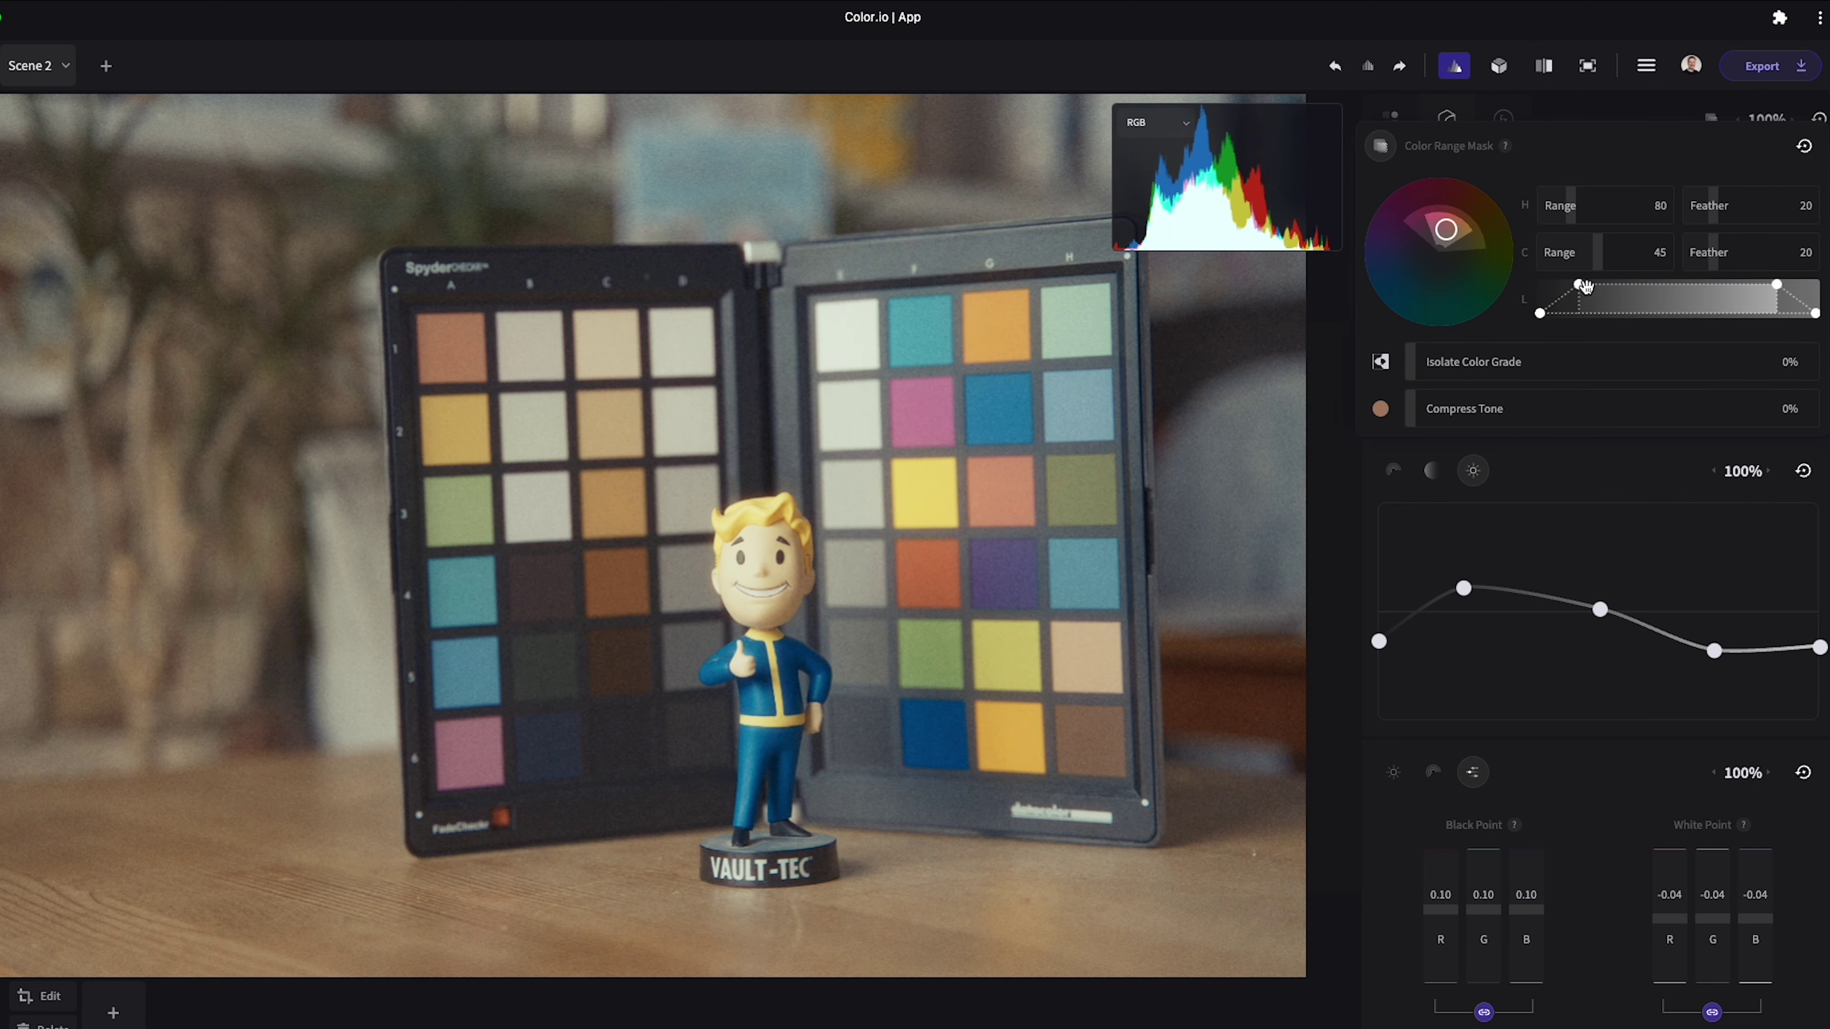
left_click_drag(1540, 313, 1615, 314)
left_click_drag(1788, 284, 1815, 314)
left_click_drag(1700, 298, 1714, 298)
Step: Set the mask's H Range to 91, Feather 75, Isolate Color Grade 34% and Compress Tone 46%
left_click_drag(1580, 219, 1599, 219)
left_click_drag(1447, 229, 1459, 229)
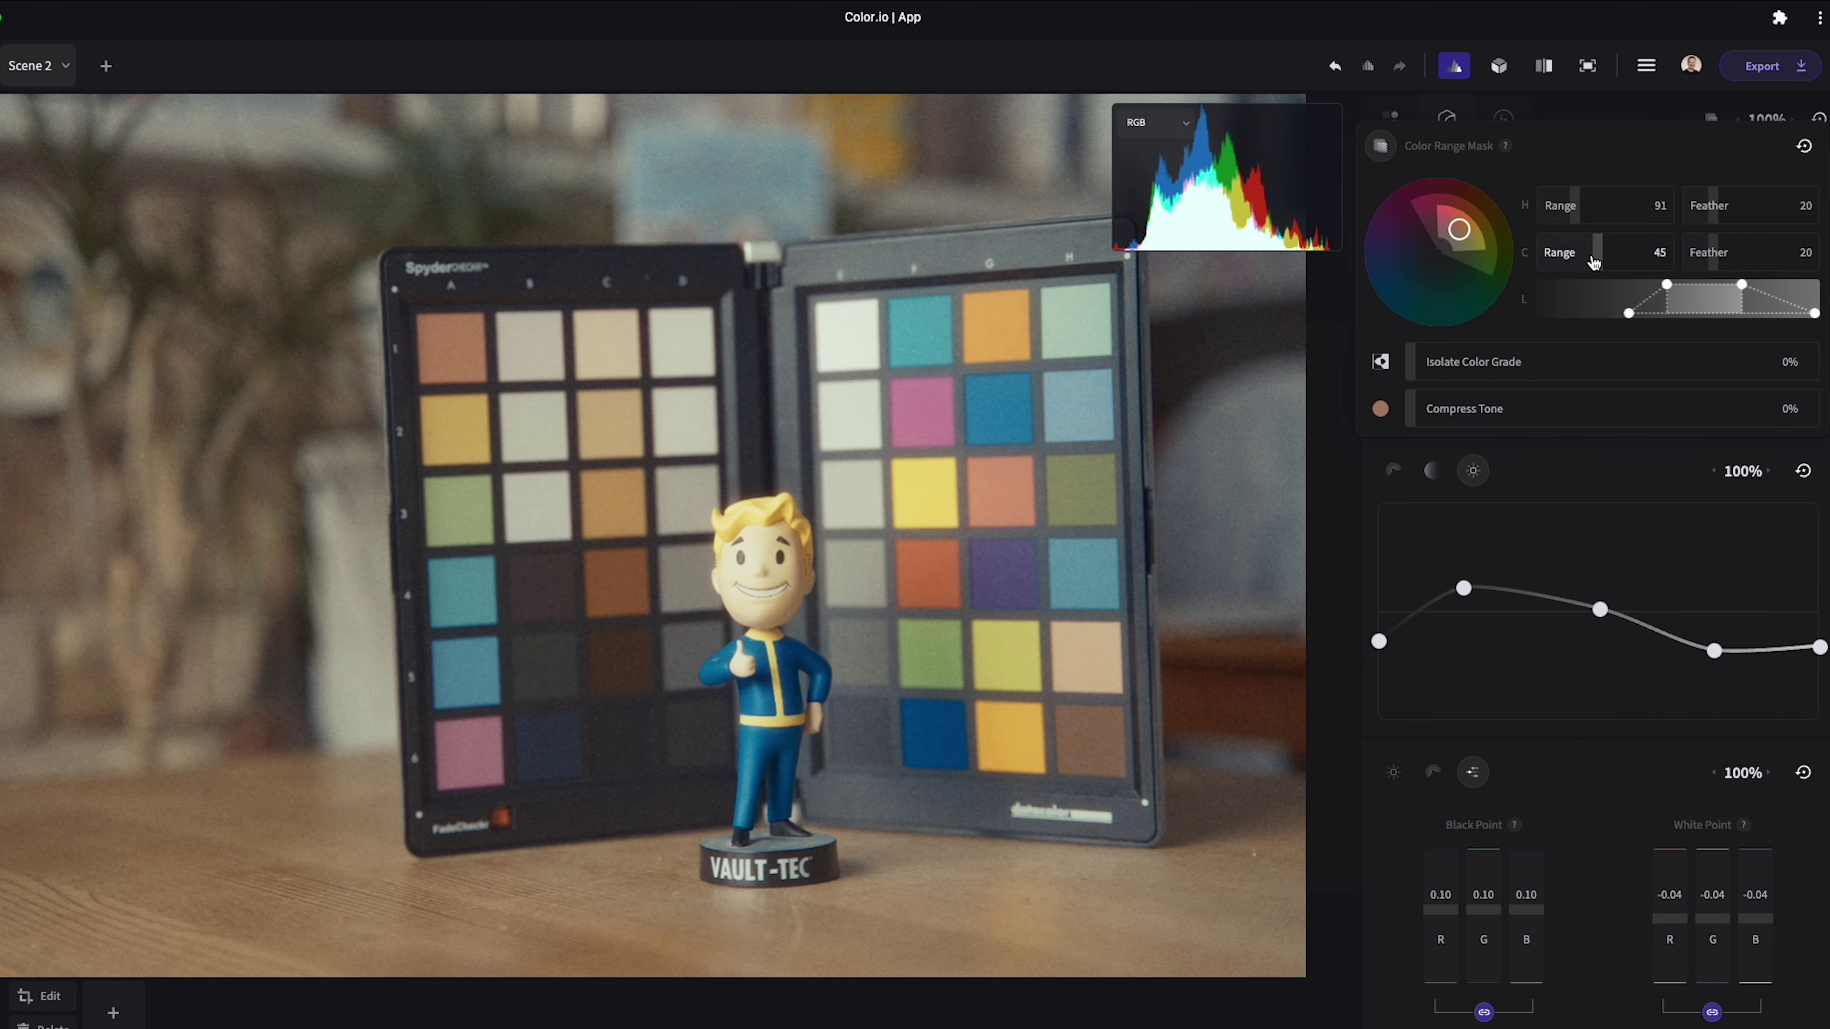
left_click_drag(1714, 209, 1672, 299)
left_click_drag(1527, 364, 1596, 409)
left_click_drag(1635, 284, 1659, 290)
Step: Strengthen the halation, with a smaller radius, lower threshold and a shifted colour tint
left_click(1634, 123)
left_click(1504, 119)
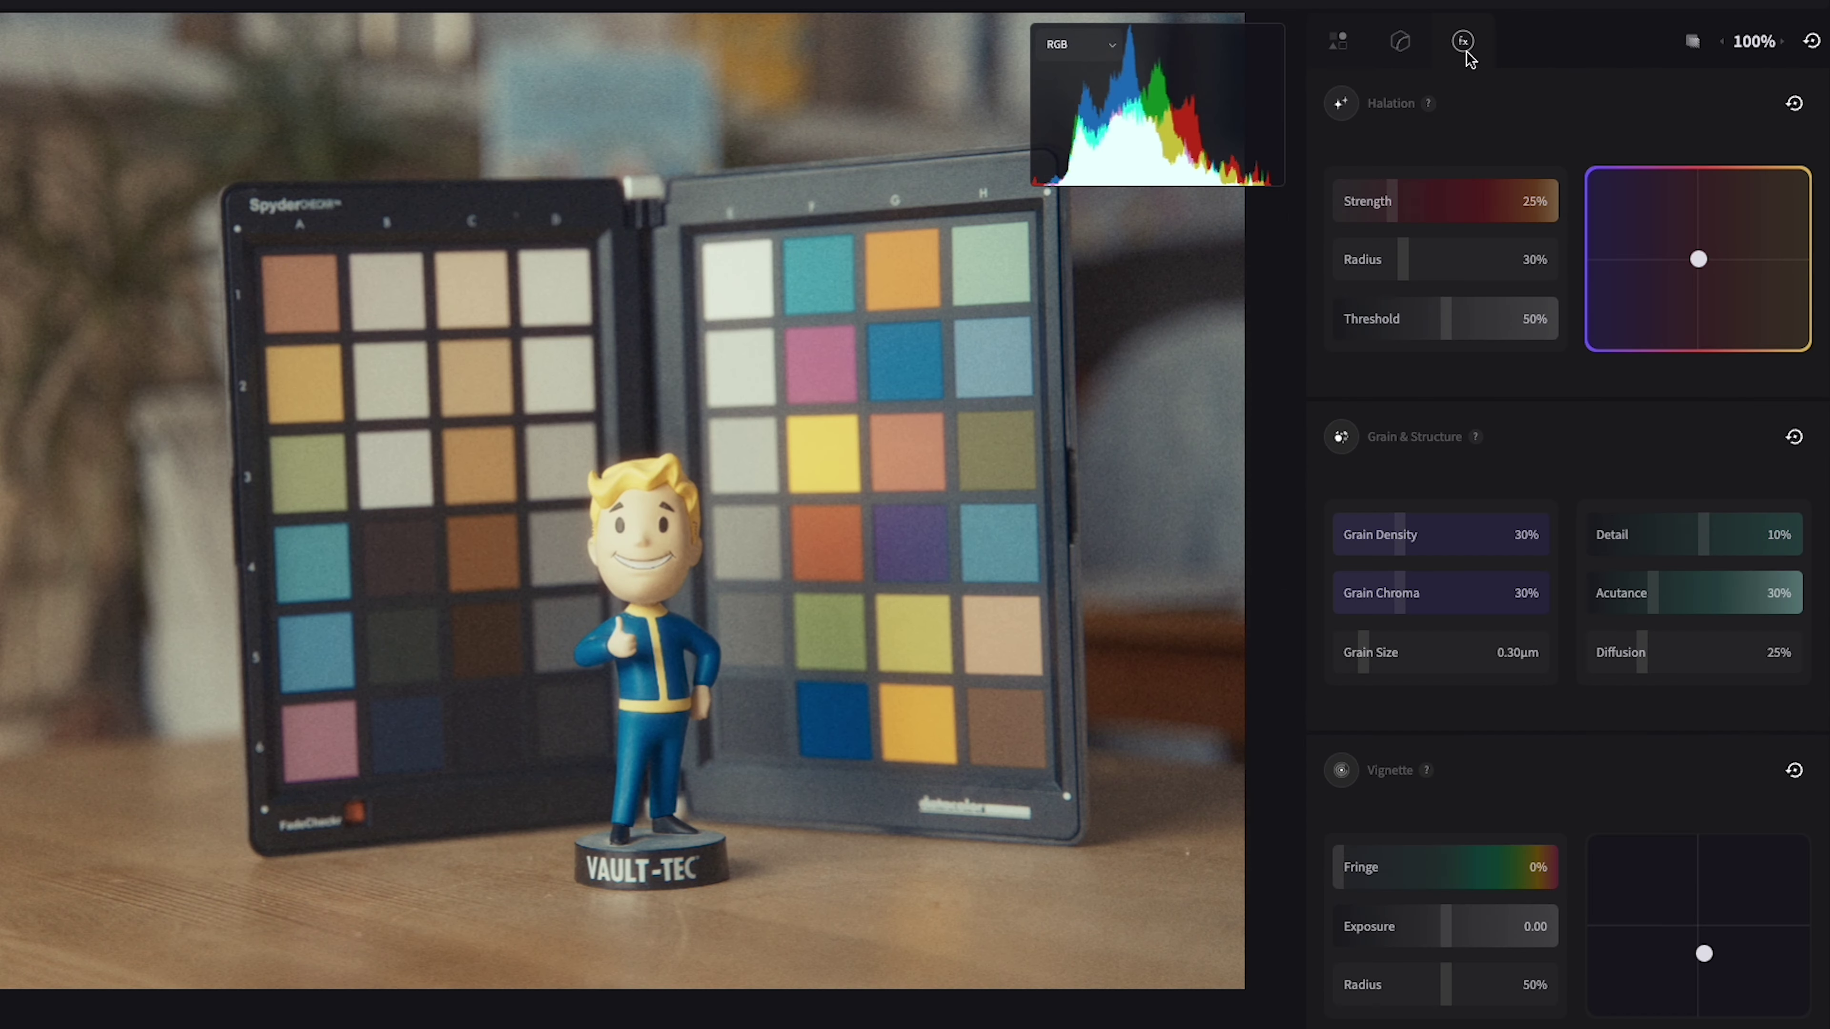
left_click_drag(1544, 259, 1423, 260)
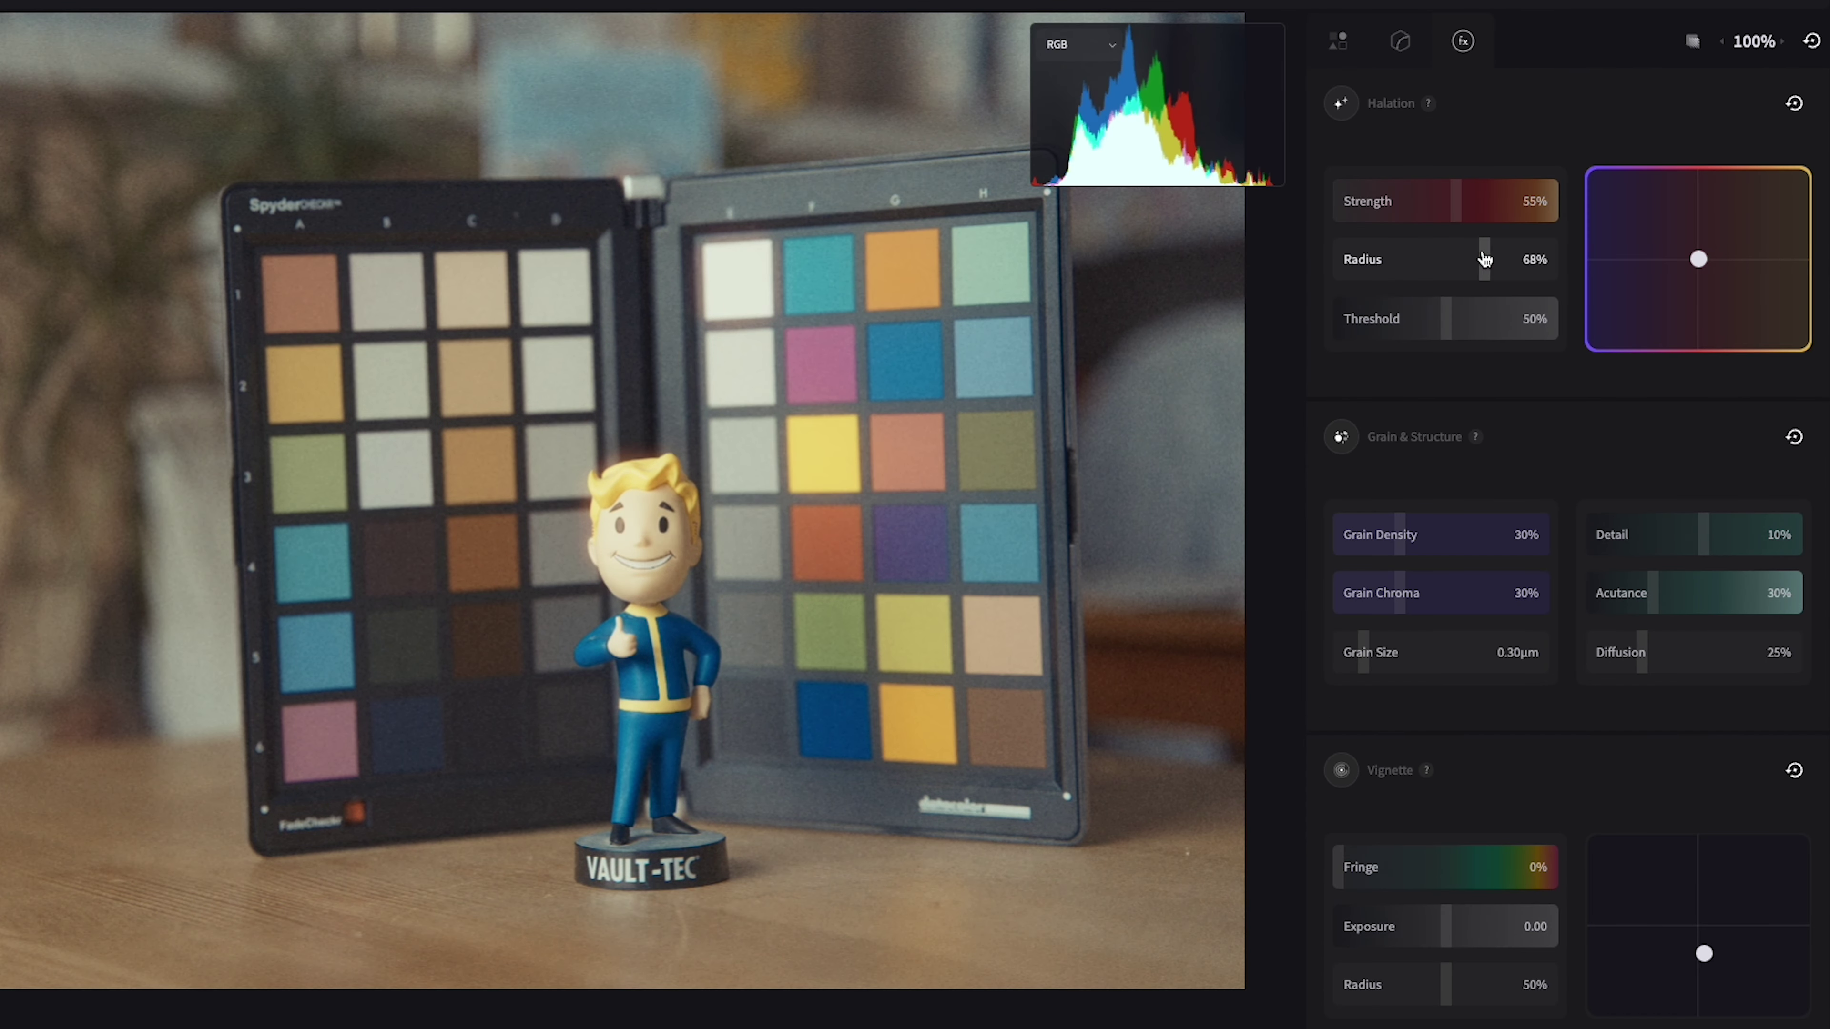
left_click_drag(1455, 200, 1534, 191)
left_click_drag(1444, 318, 1404, 317)
left_click(1642, 250)
left_click_drag(1643, 250, 1704, 239)
Step: Set grain density to 36% and size to 0.48µm, with slightly less chroma and Detail at -22%
mouse_move(1399, 534)
left_mouse_down()
mouse_move(1527, 527)
mouse_move(1412, 534)
left_mouse_up()
left_click(1396, 593)
left_click_drag(1362, 652, 1410, 648)
mouse_move(1703, 534)
left_mouse_down()
mouse_move(1621, 531)
mouse_move(1671, 531)
left_mouse_up()
mouse_move(1640, 652)
left_mouse_down()
mouse_move(1826, 656)
mouse_move(1637, 652)
left_mouse_up()
Step: Set diffusion to 22% and a darker vignette (11% fringe, -0.40 exposure, 32% radius), then bring up export
left_click_drag(1336, 867, 1361, 867)
mouse_move(1441, 927)
left_mouse_down()
mouse_move(1390, 928)
mouse_move(1426, 931)
left_mouse_up()
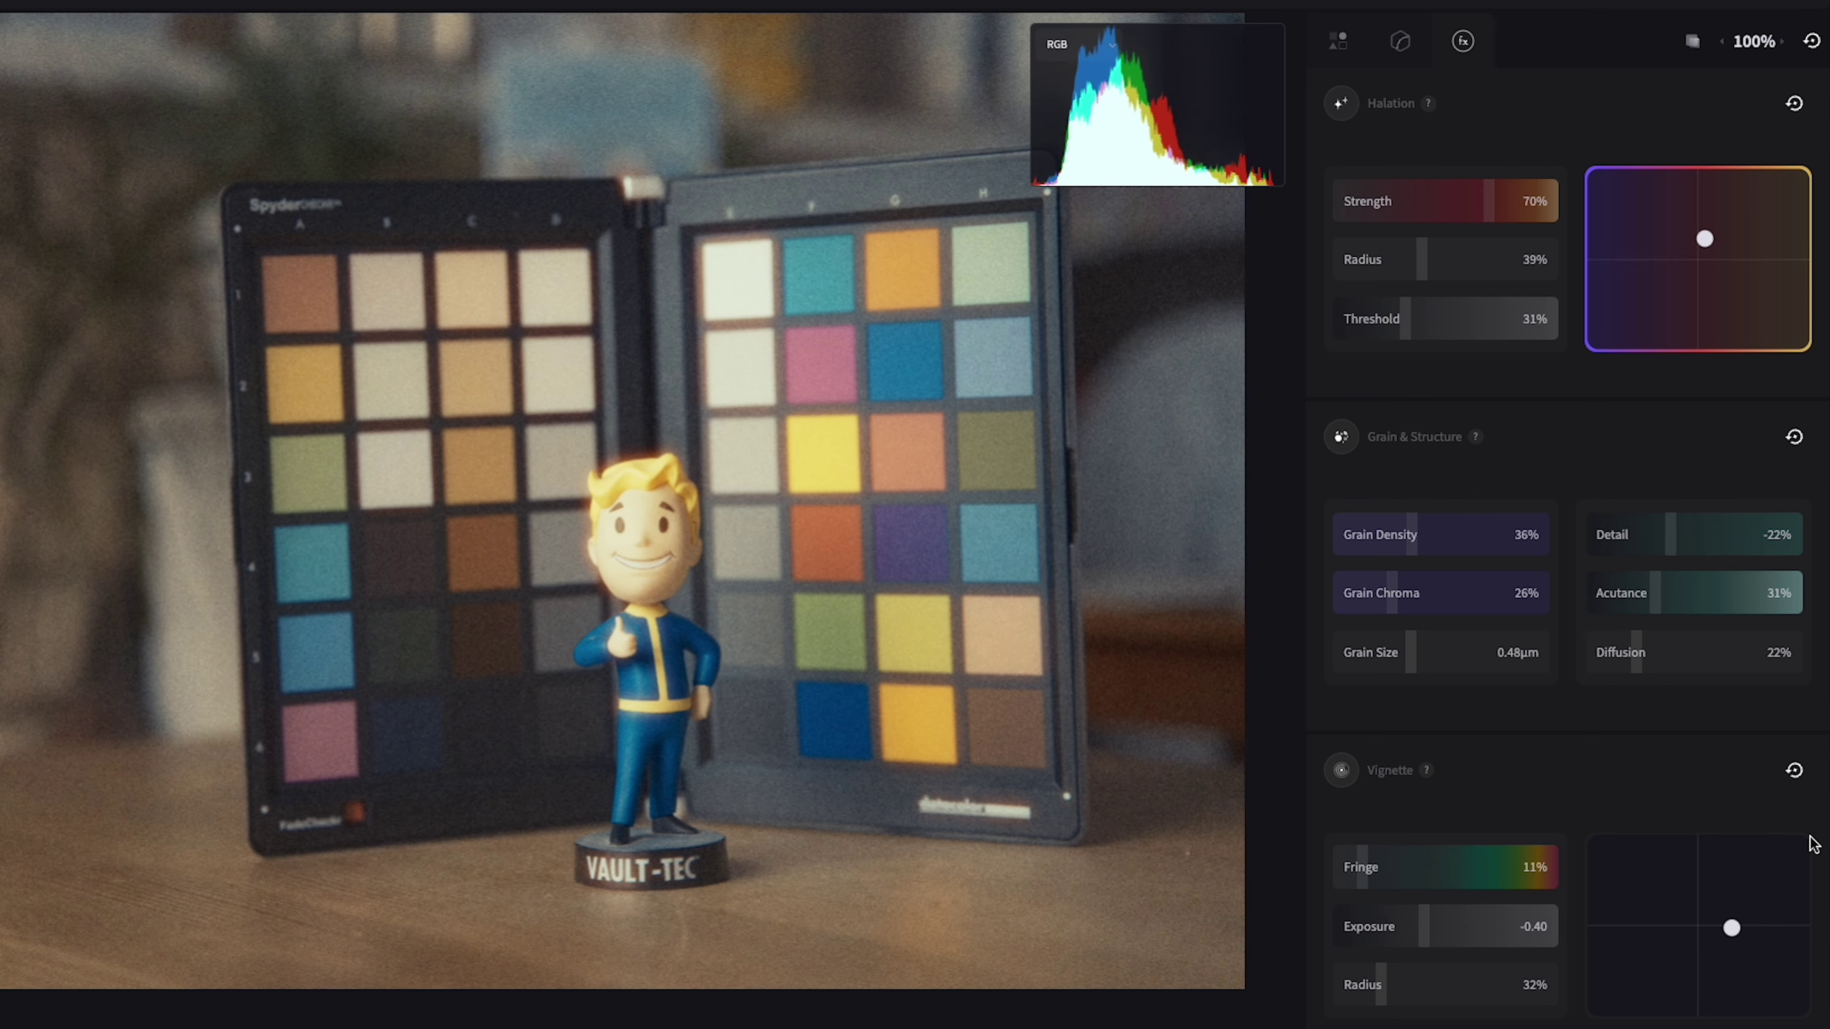
left_click(1692, 41)
scroll(1752, 41, "down", 3)
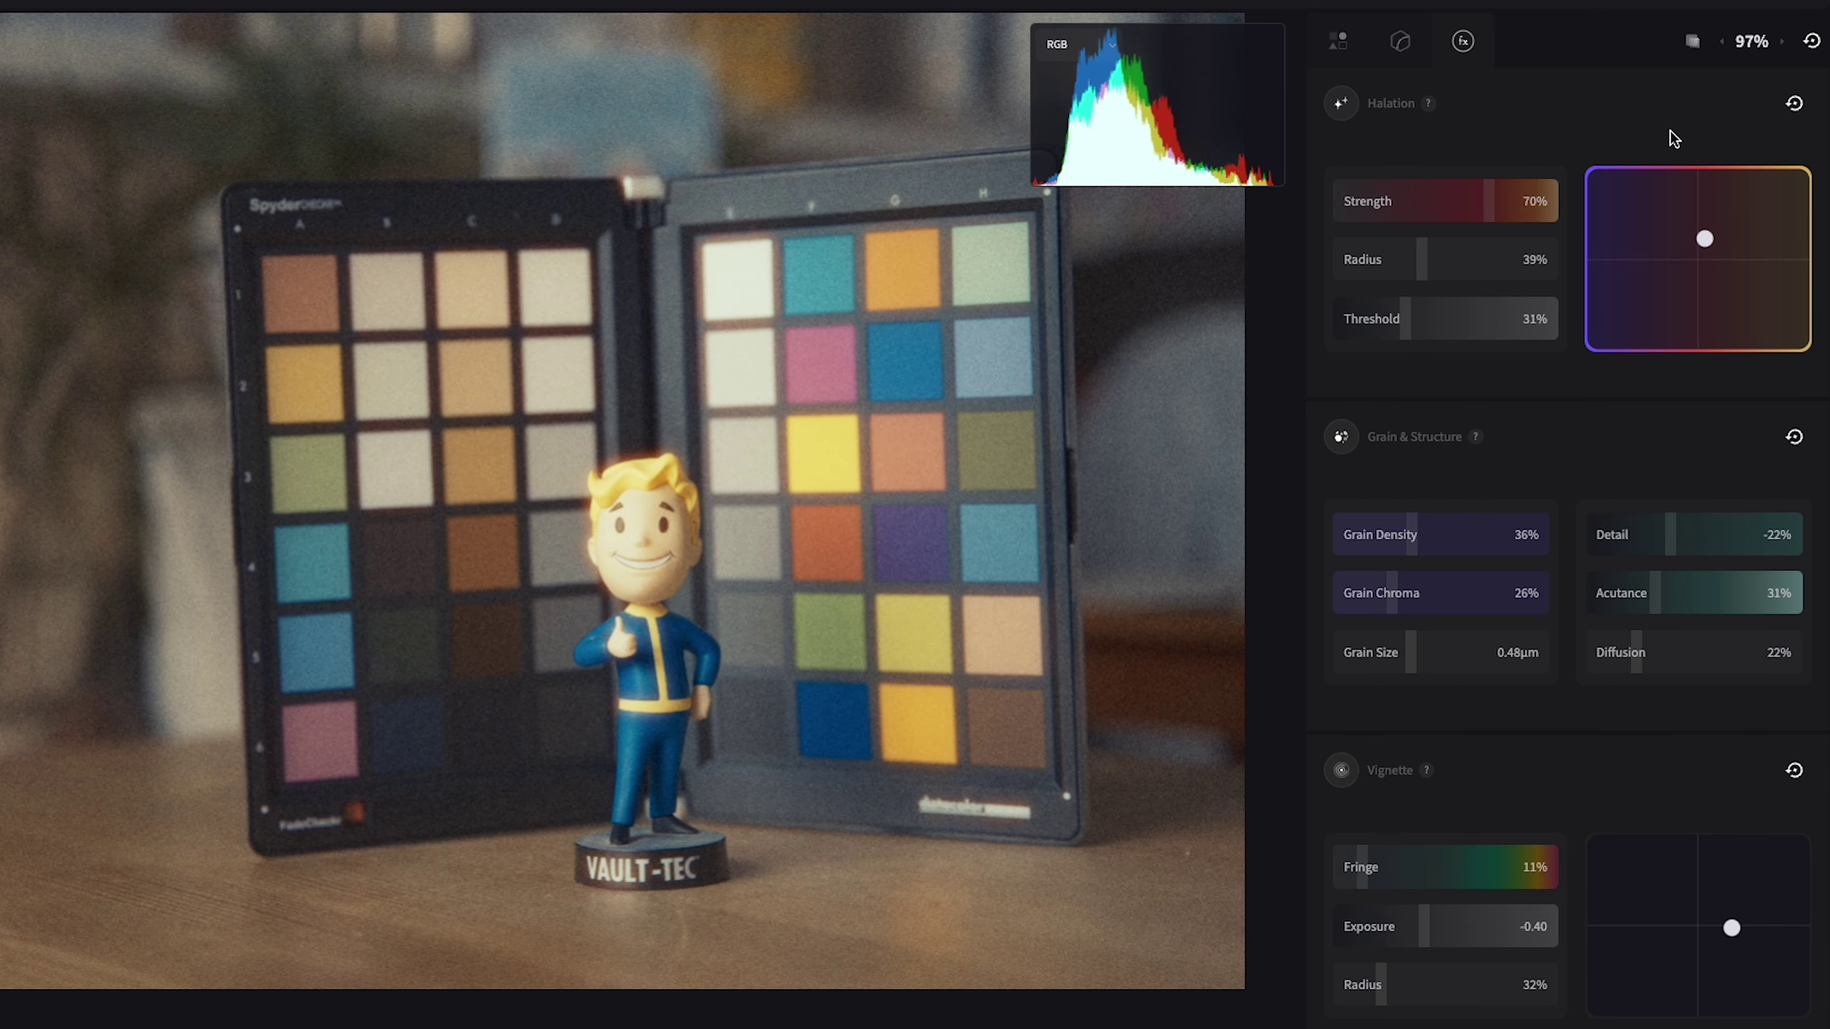
left_click(1741, 2)
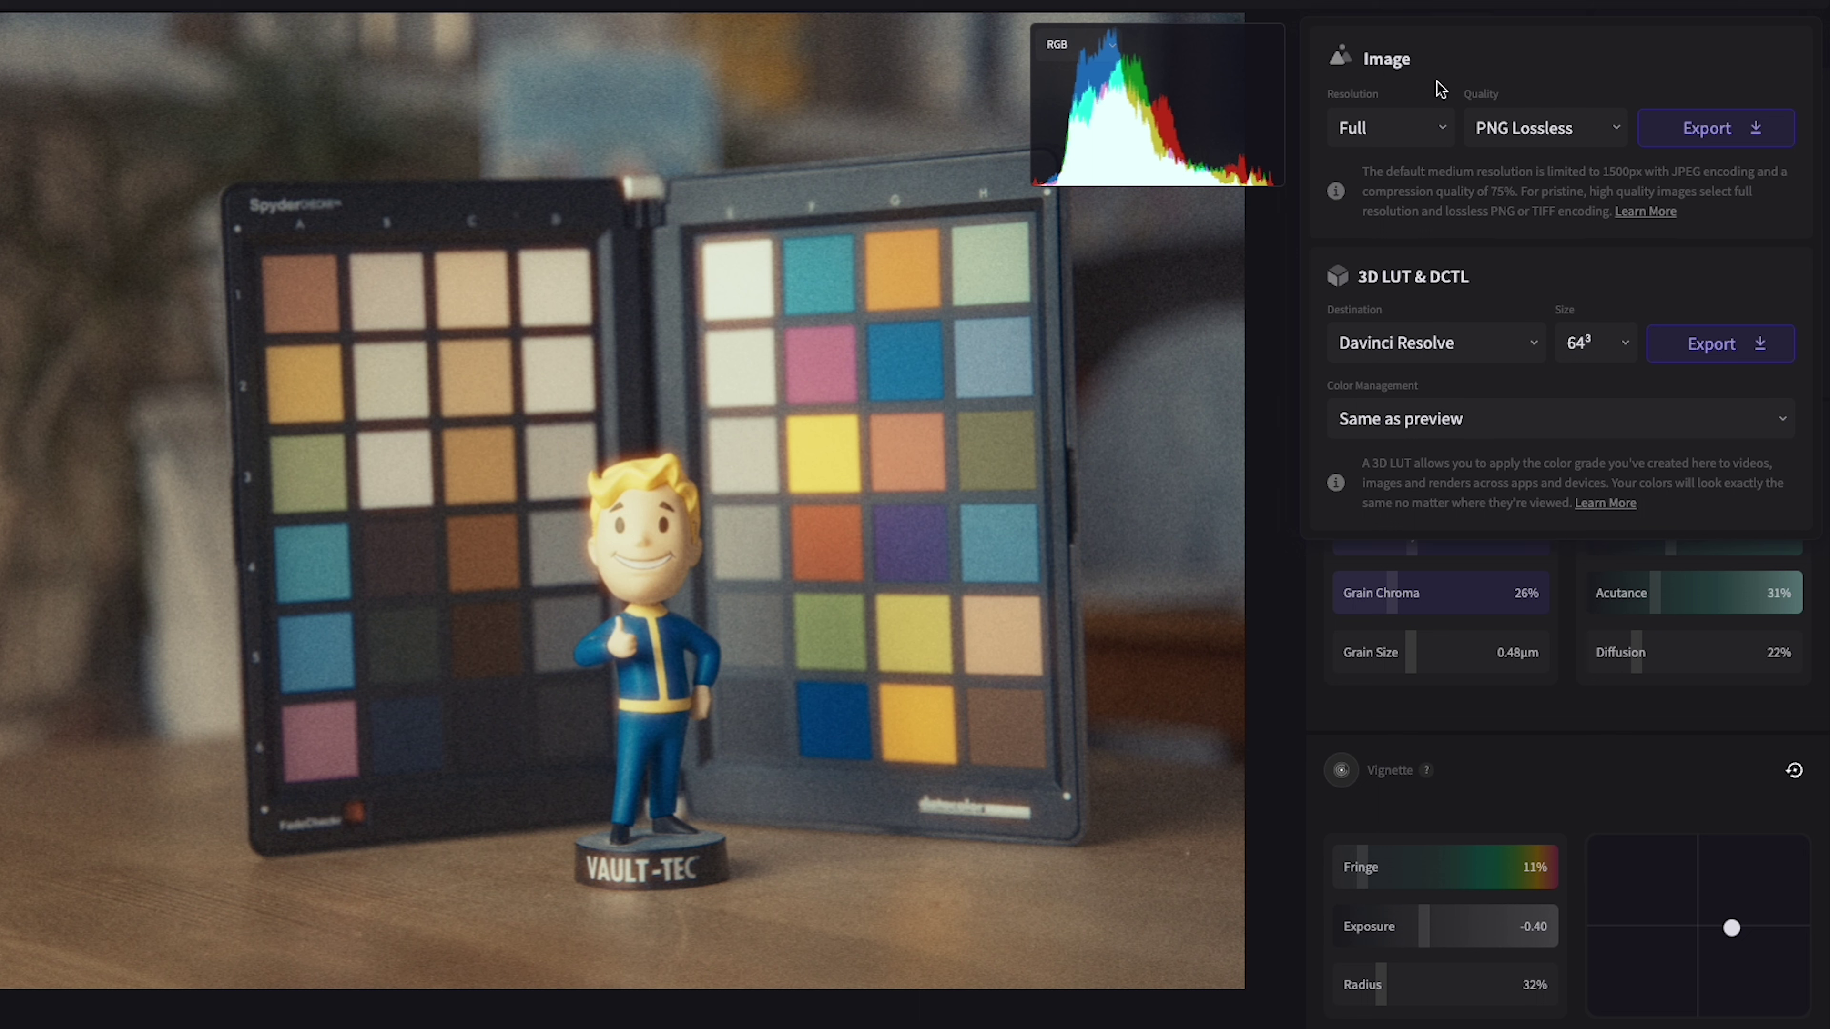
left_click(1417, 130)
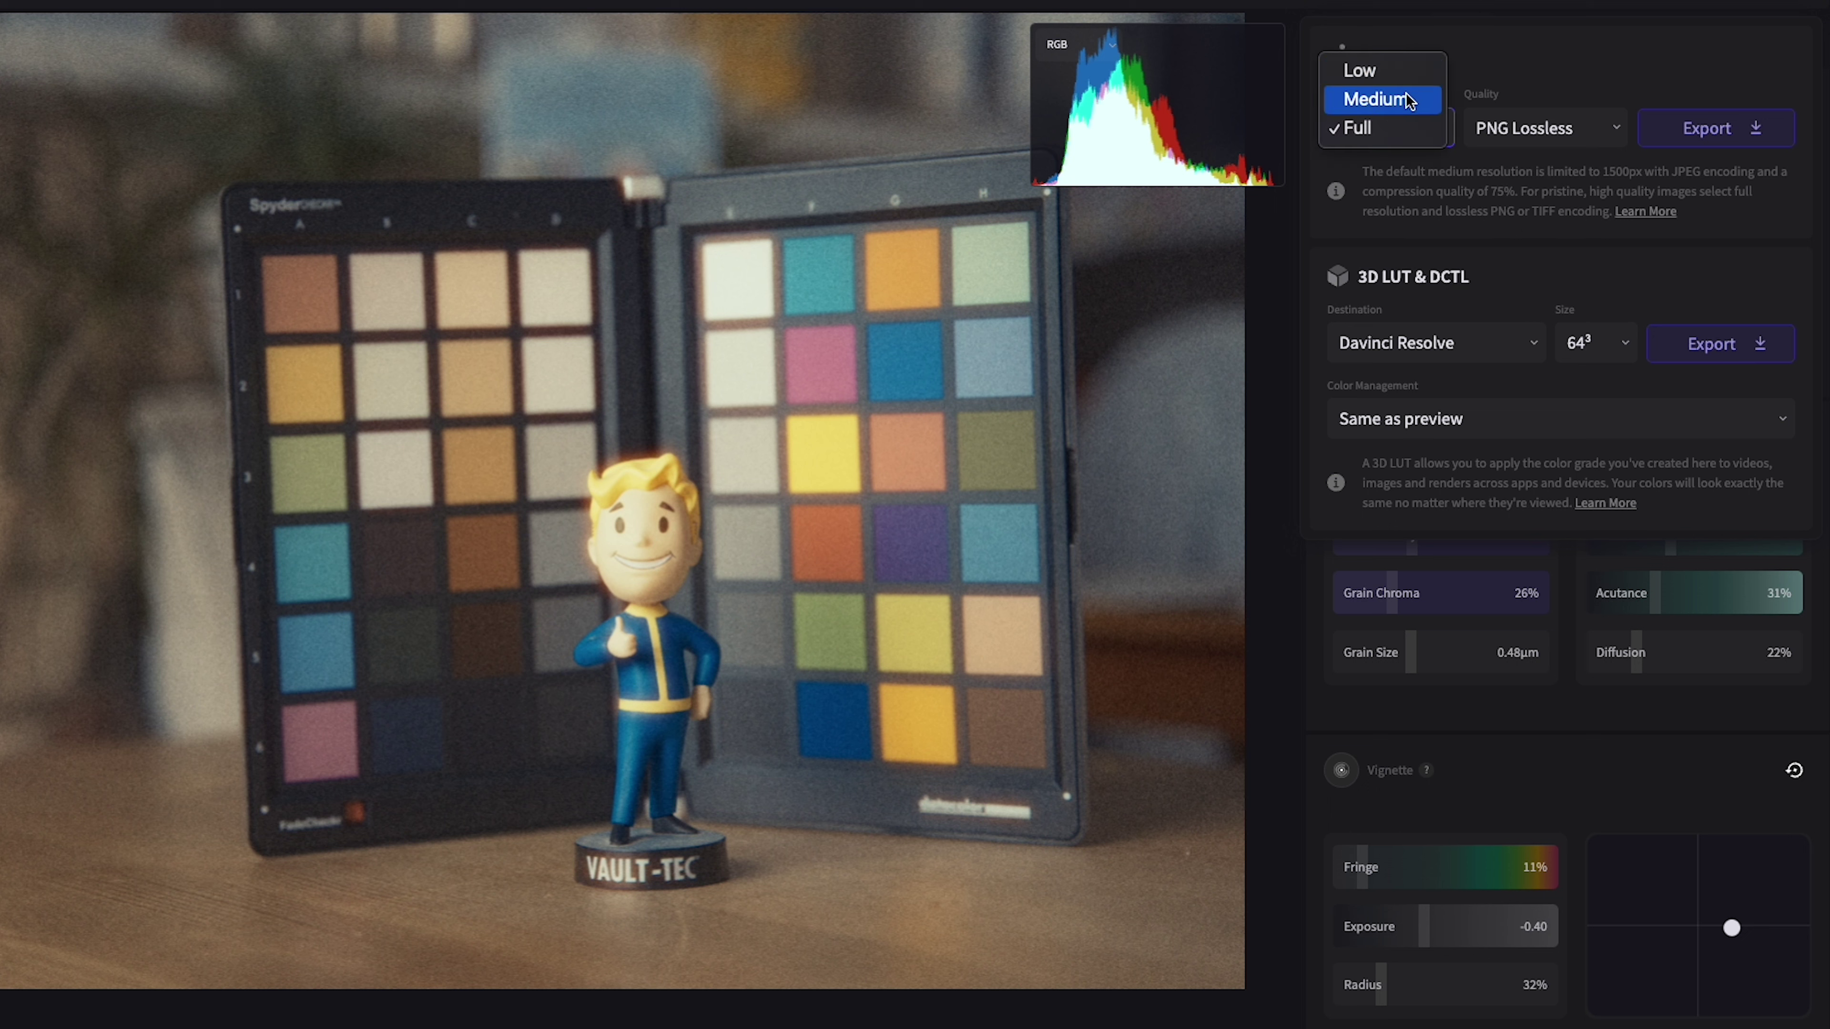
left_click(1496, 63)
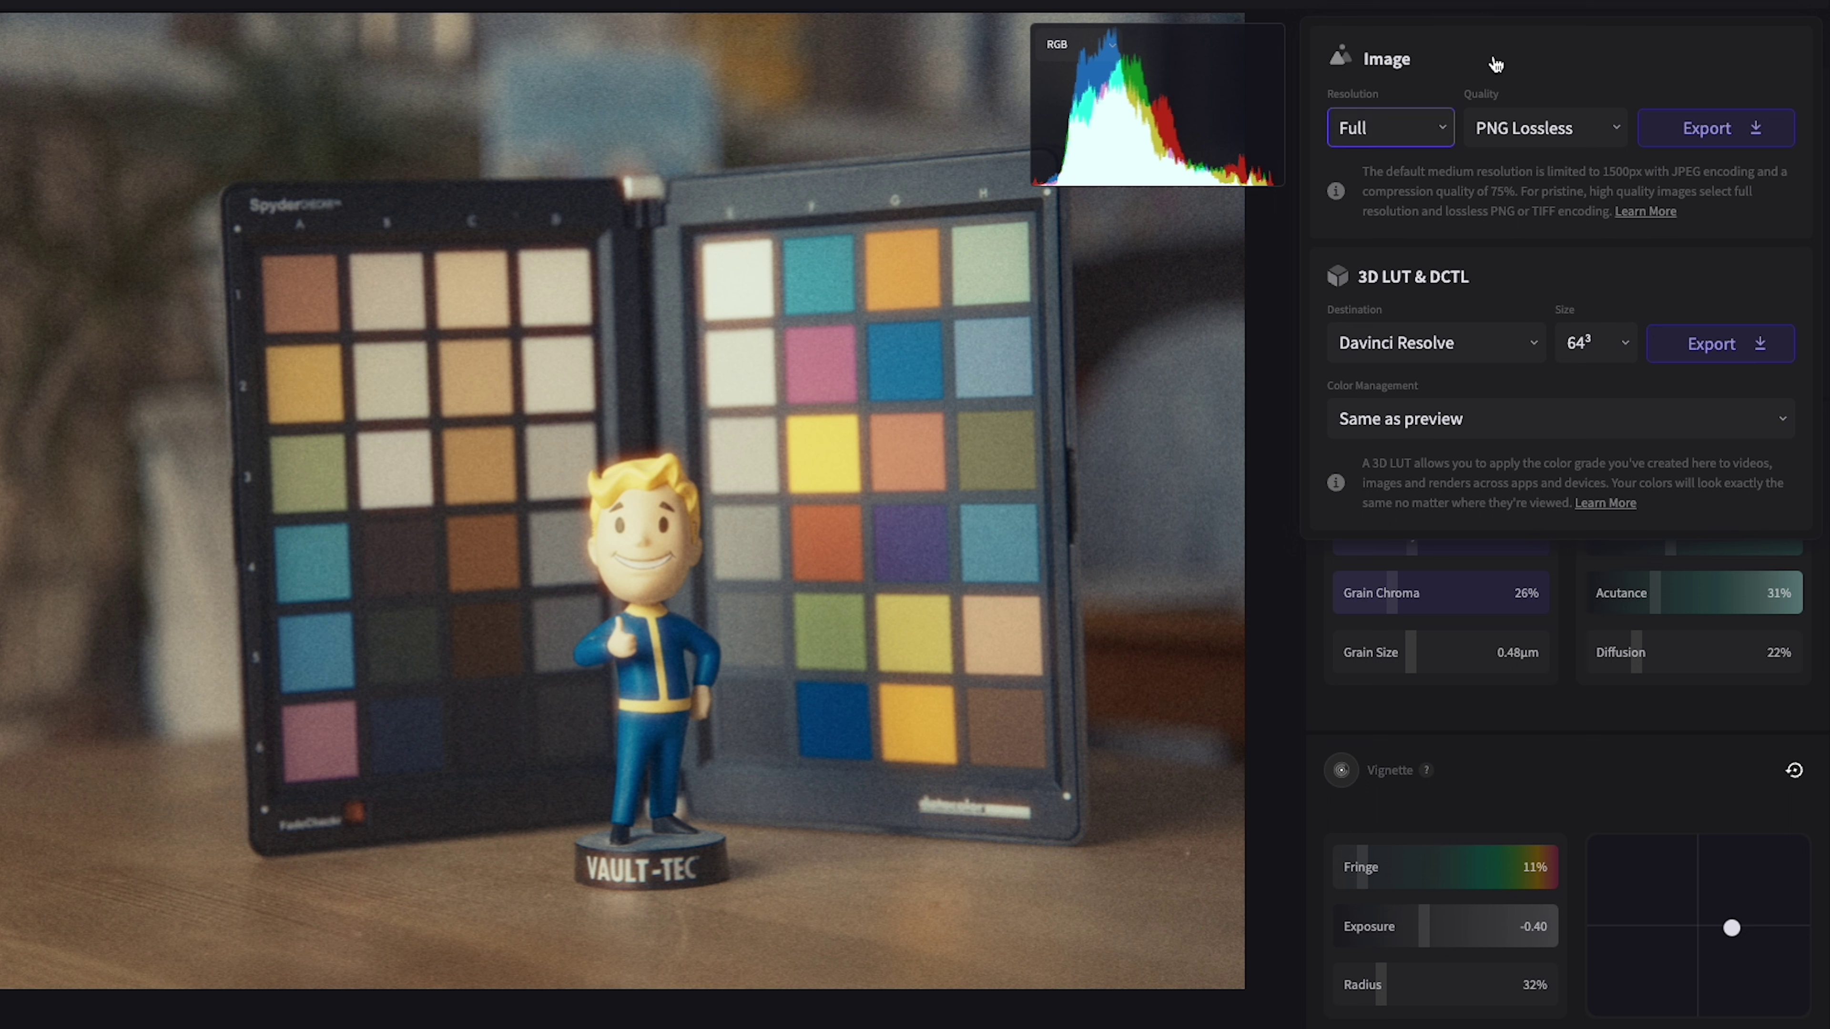
left_click(1543, 129)
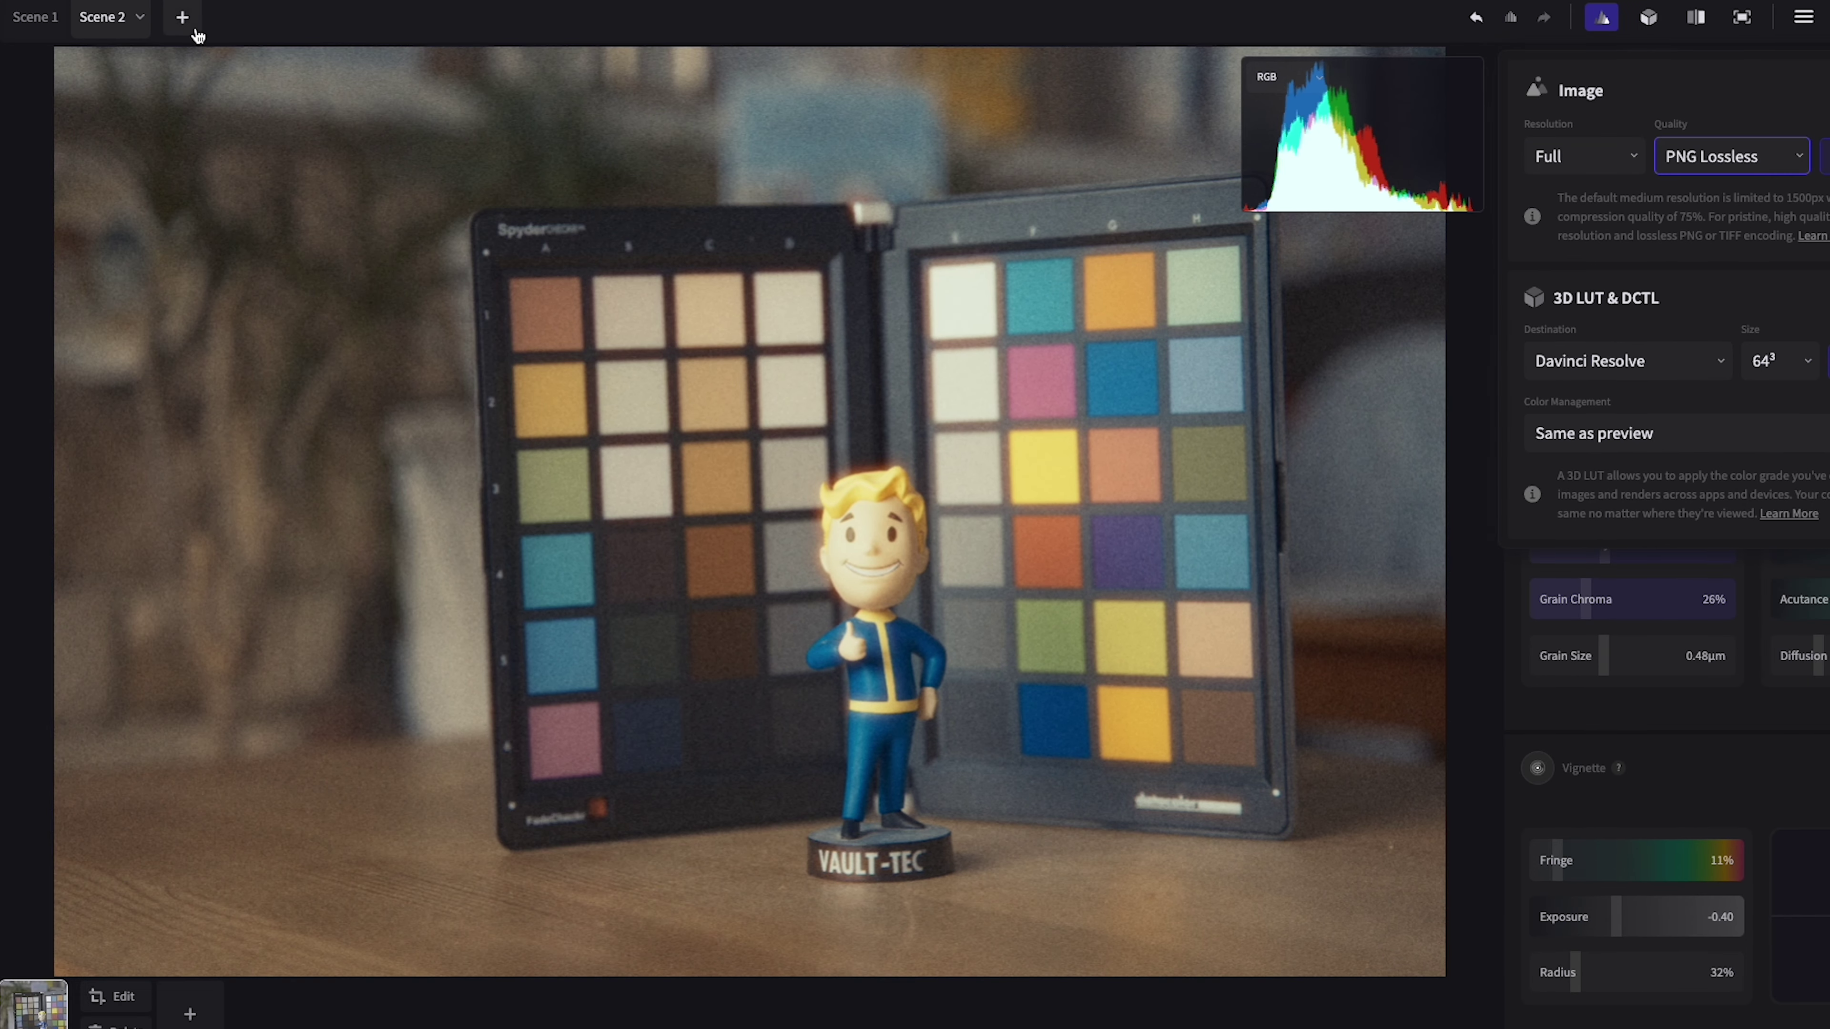
Step: Add Scene 3 and load Video_Still_01 to 04.png from 01_Media together as a grid
left_click(183, 21)
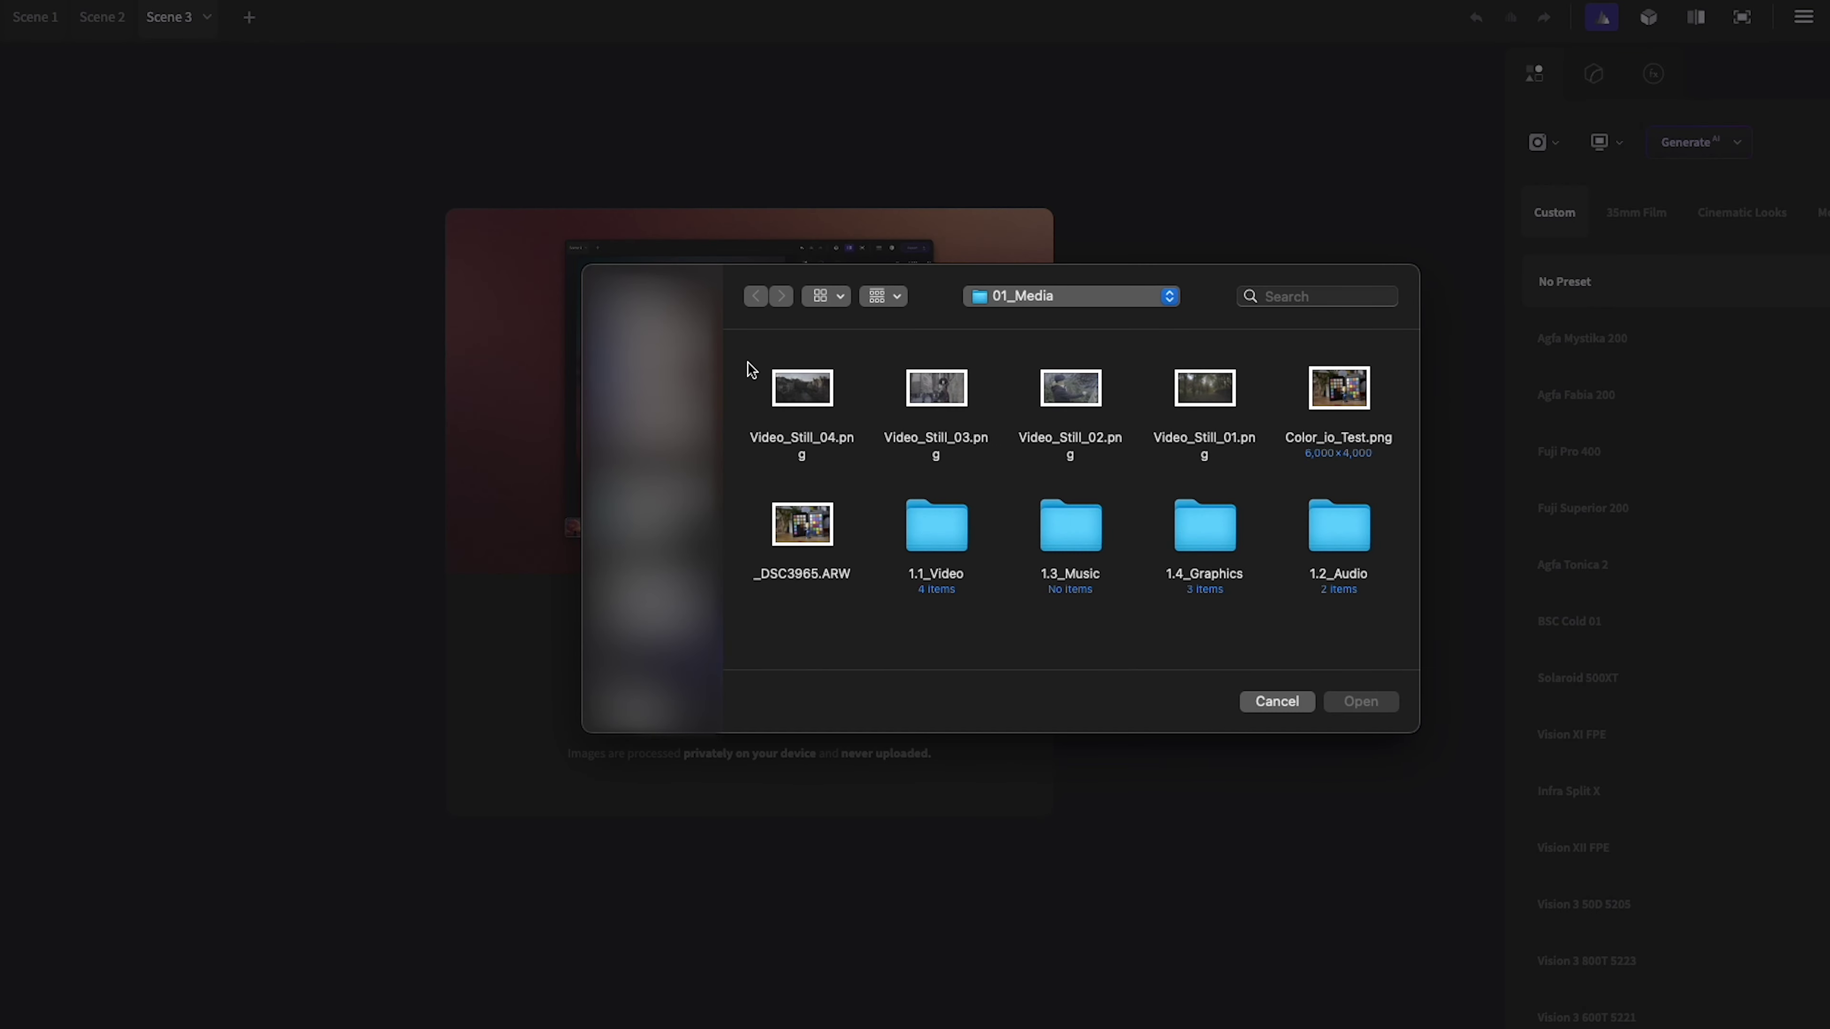
left_click_drag(748, 360, 1212, 405)
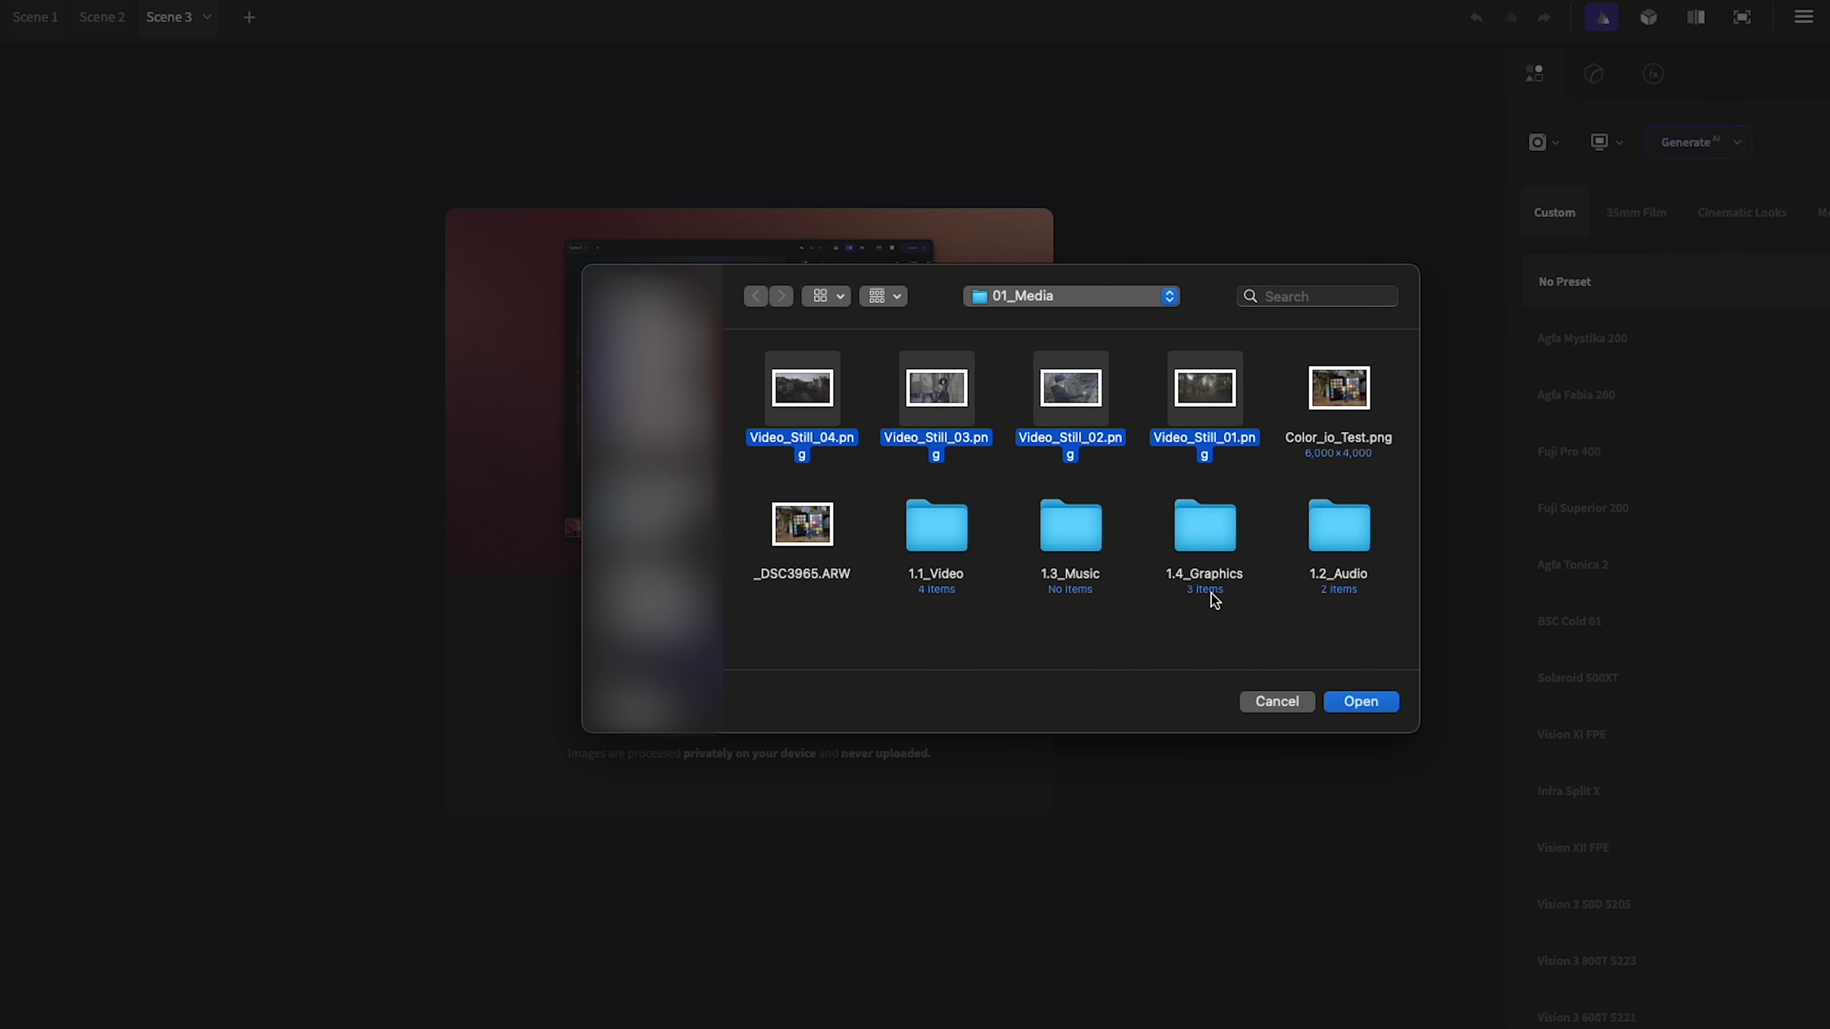
left_click_drag(756, 360, 1275, 473)
left_click(1362, 702)
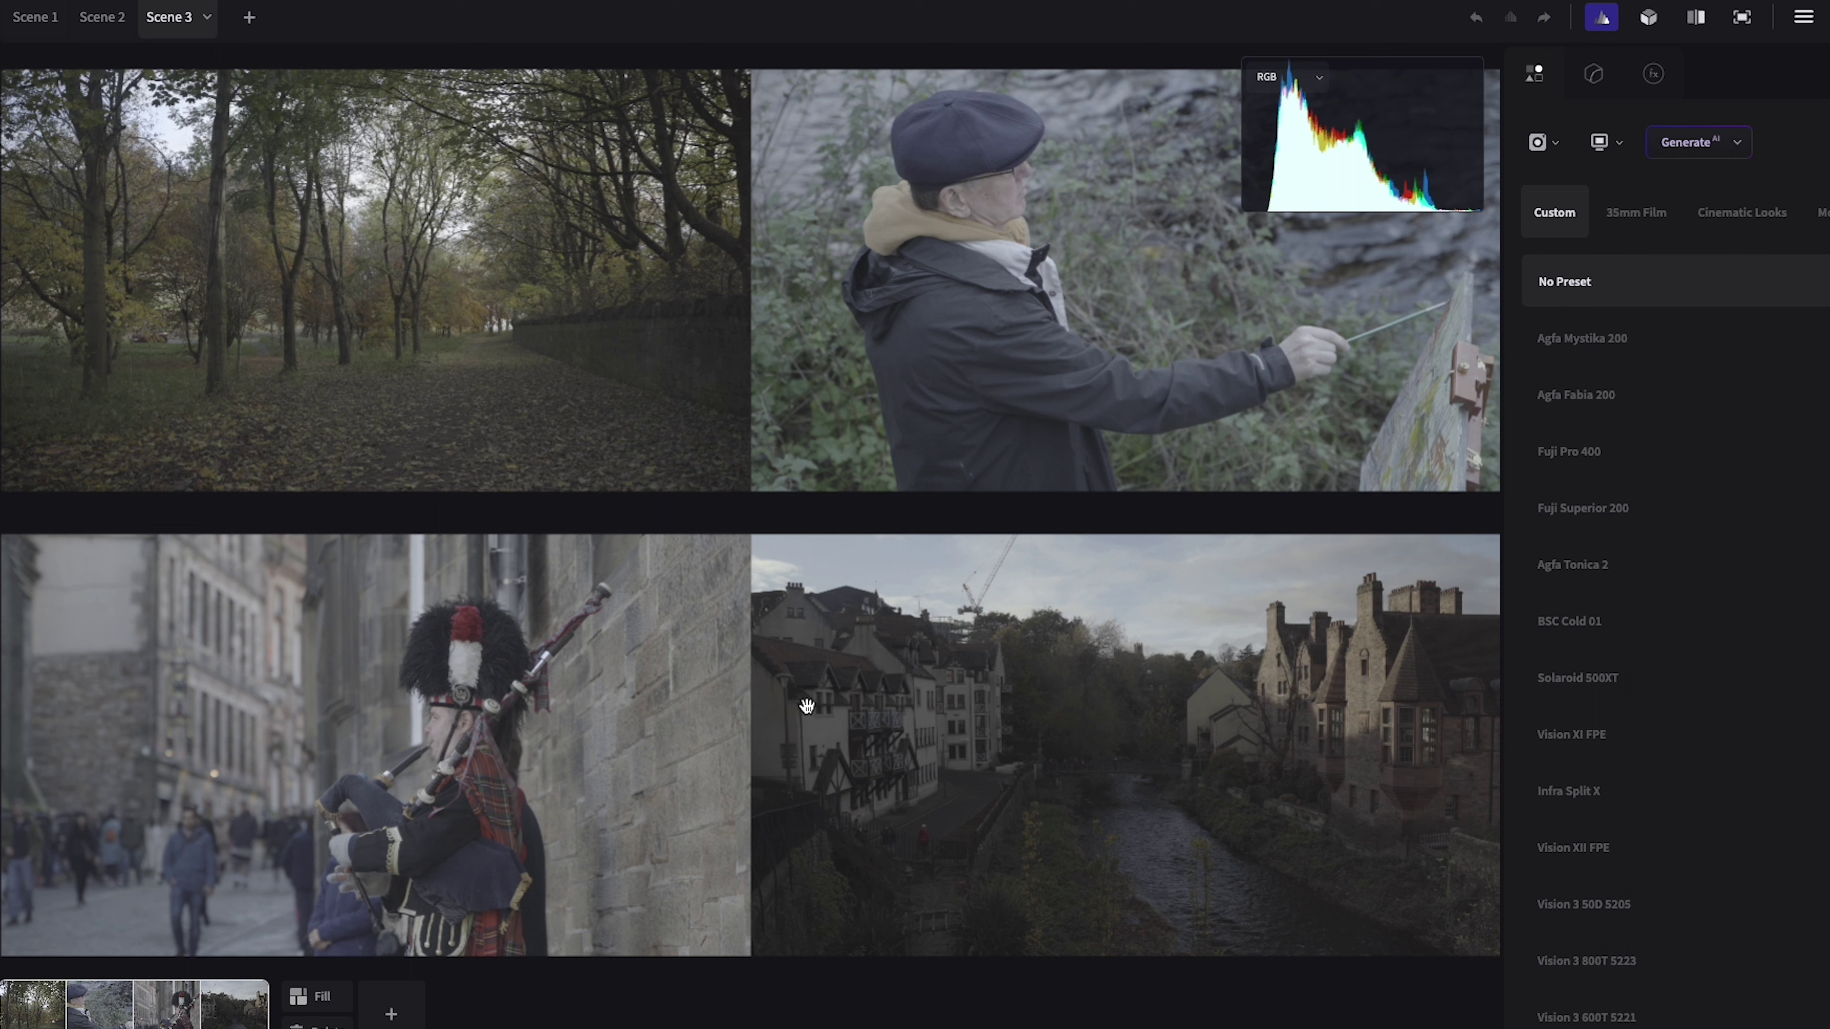
Step: Set the camera input to Sony S-Log S-Gamut and the monitor output to Rec709
left_click(1546, 146)
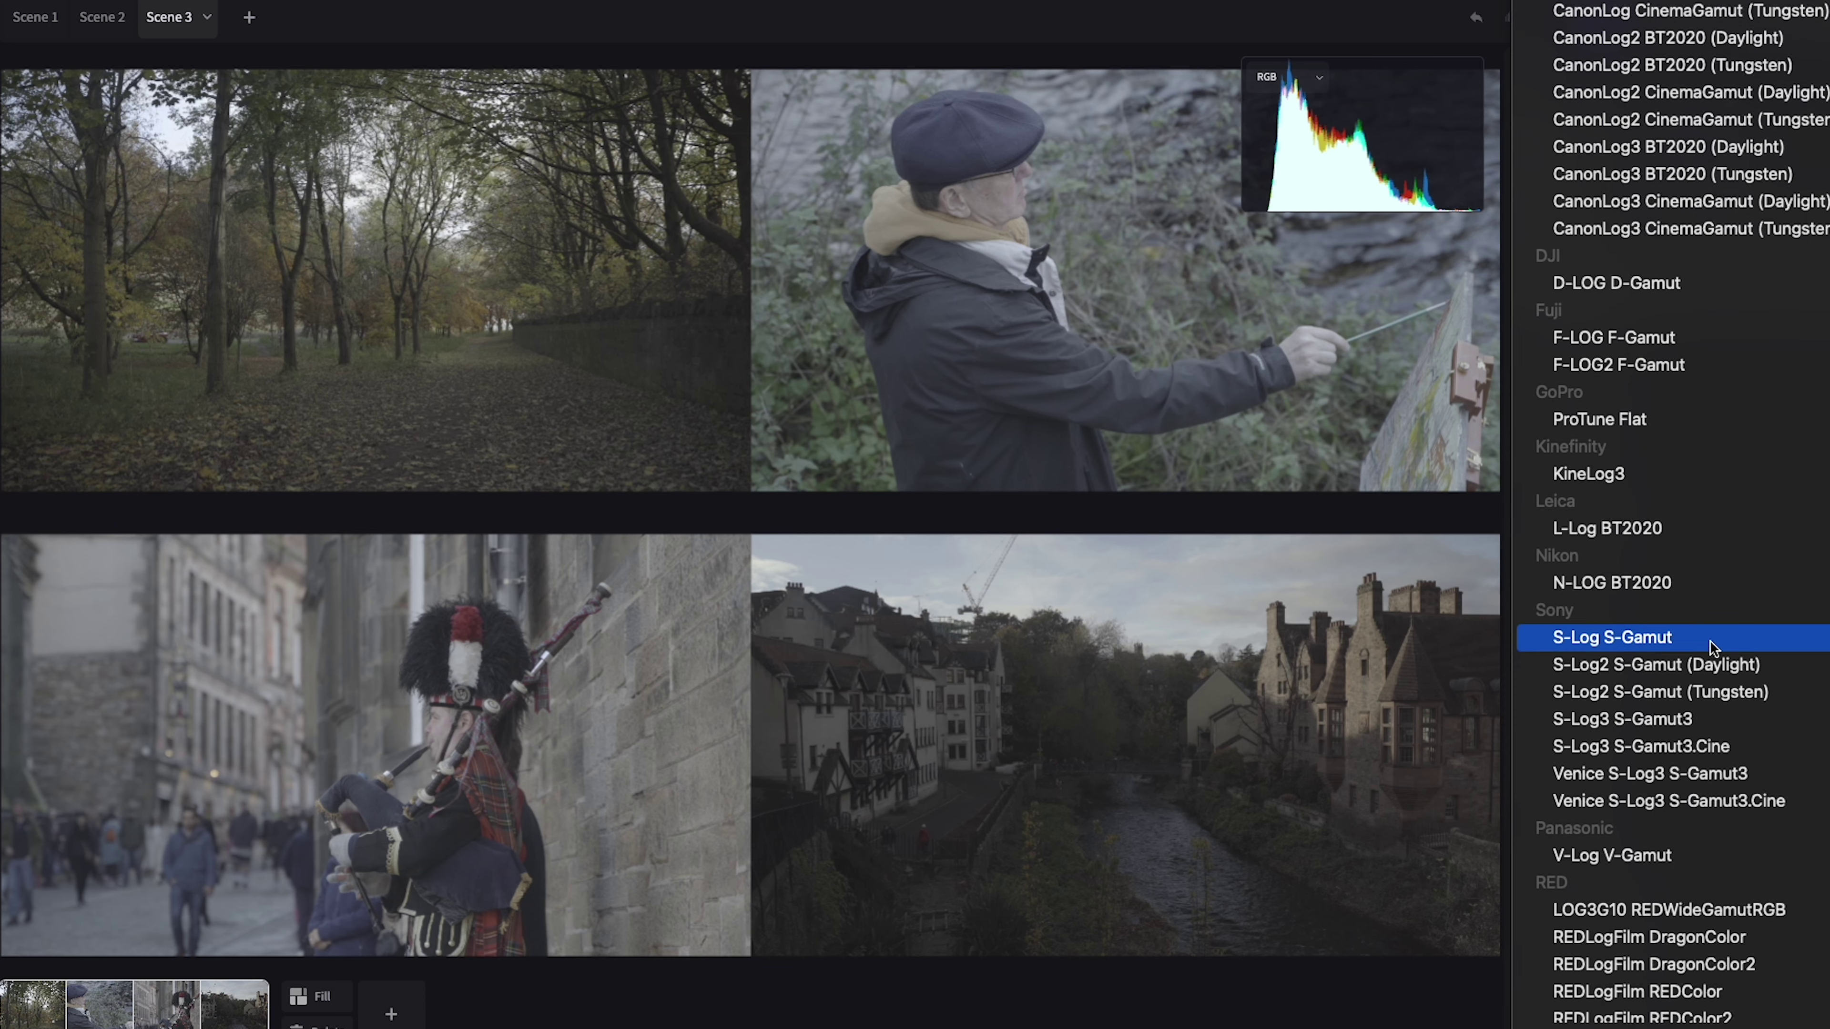
left_click(1711, 638)
left_click(1601, 141)
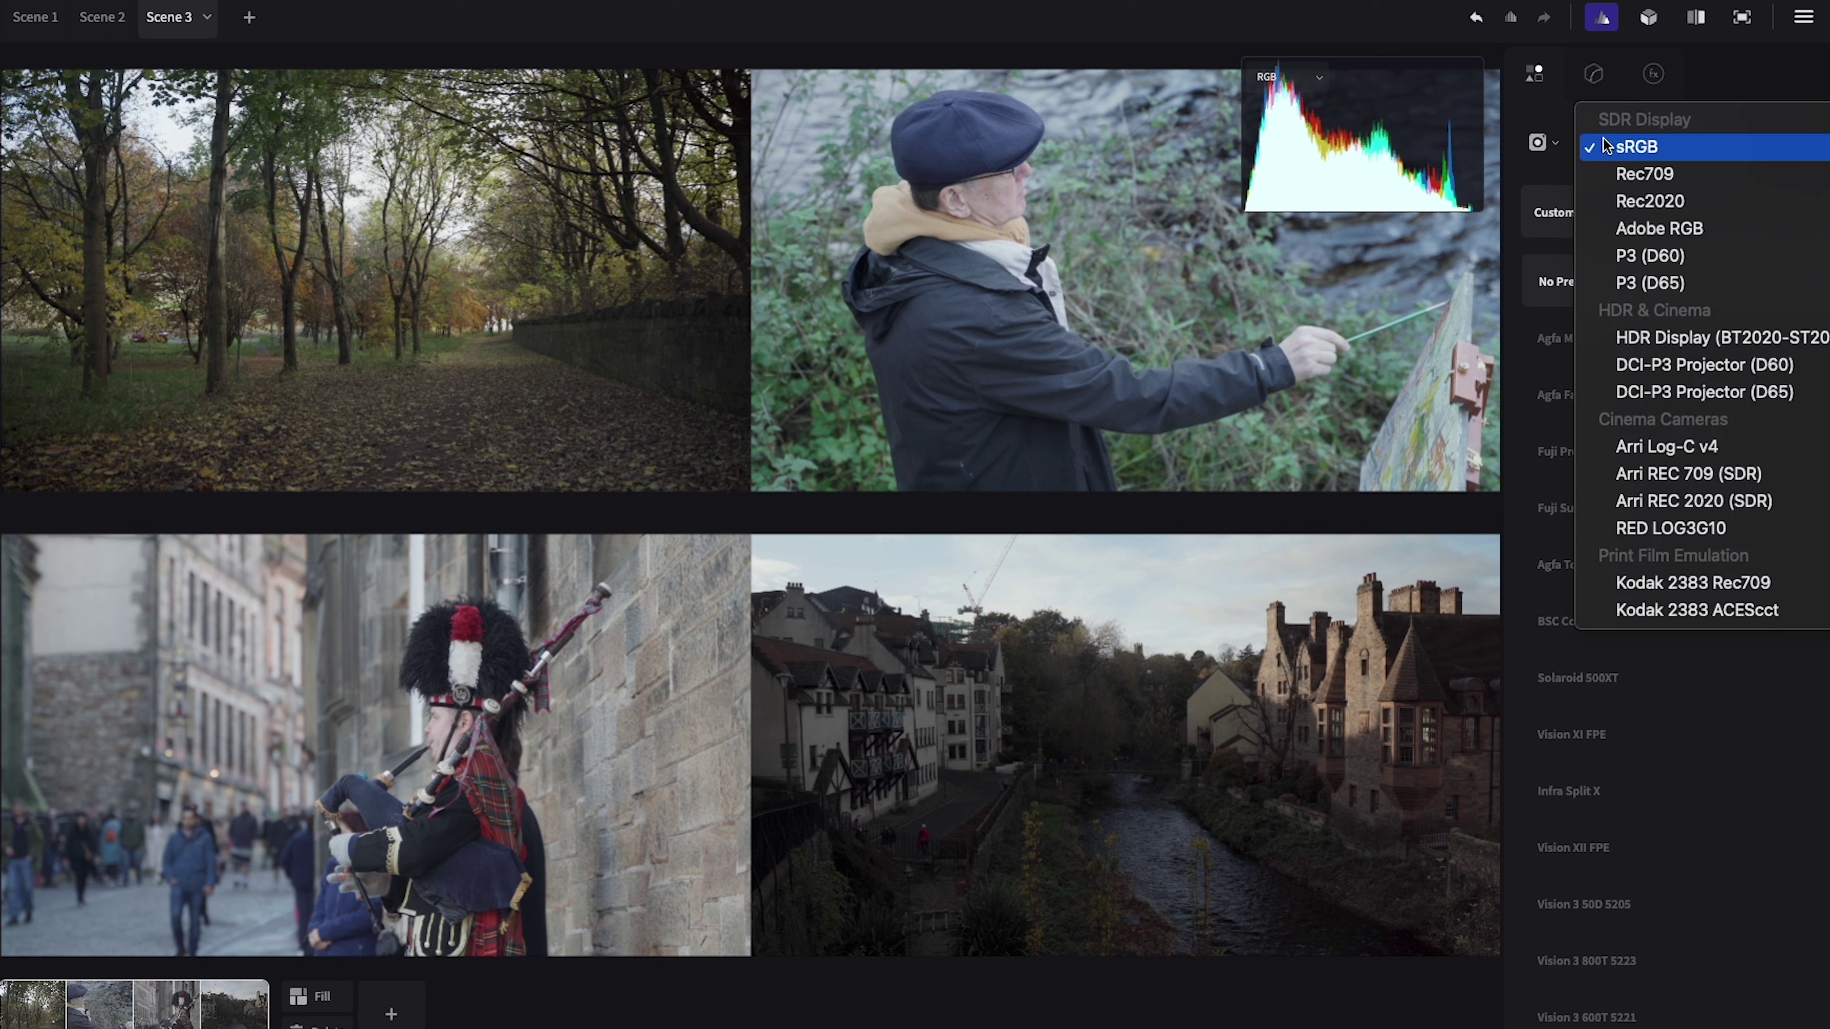
left_click(1664, 175)
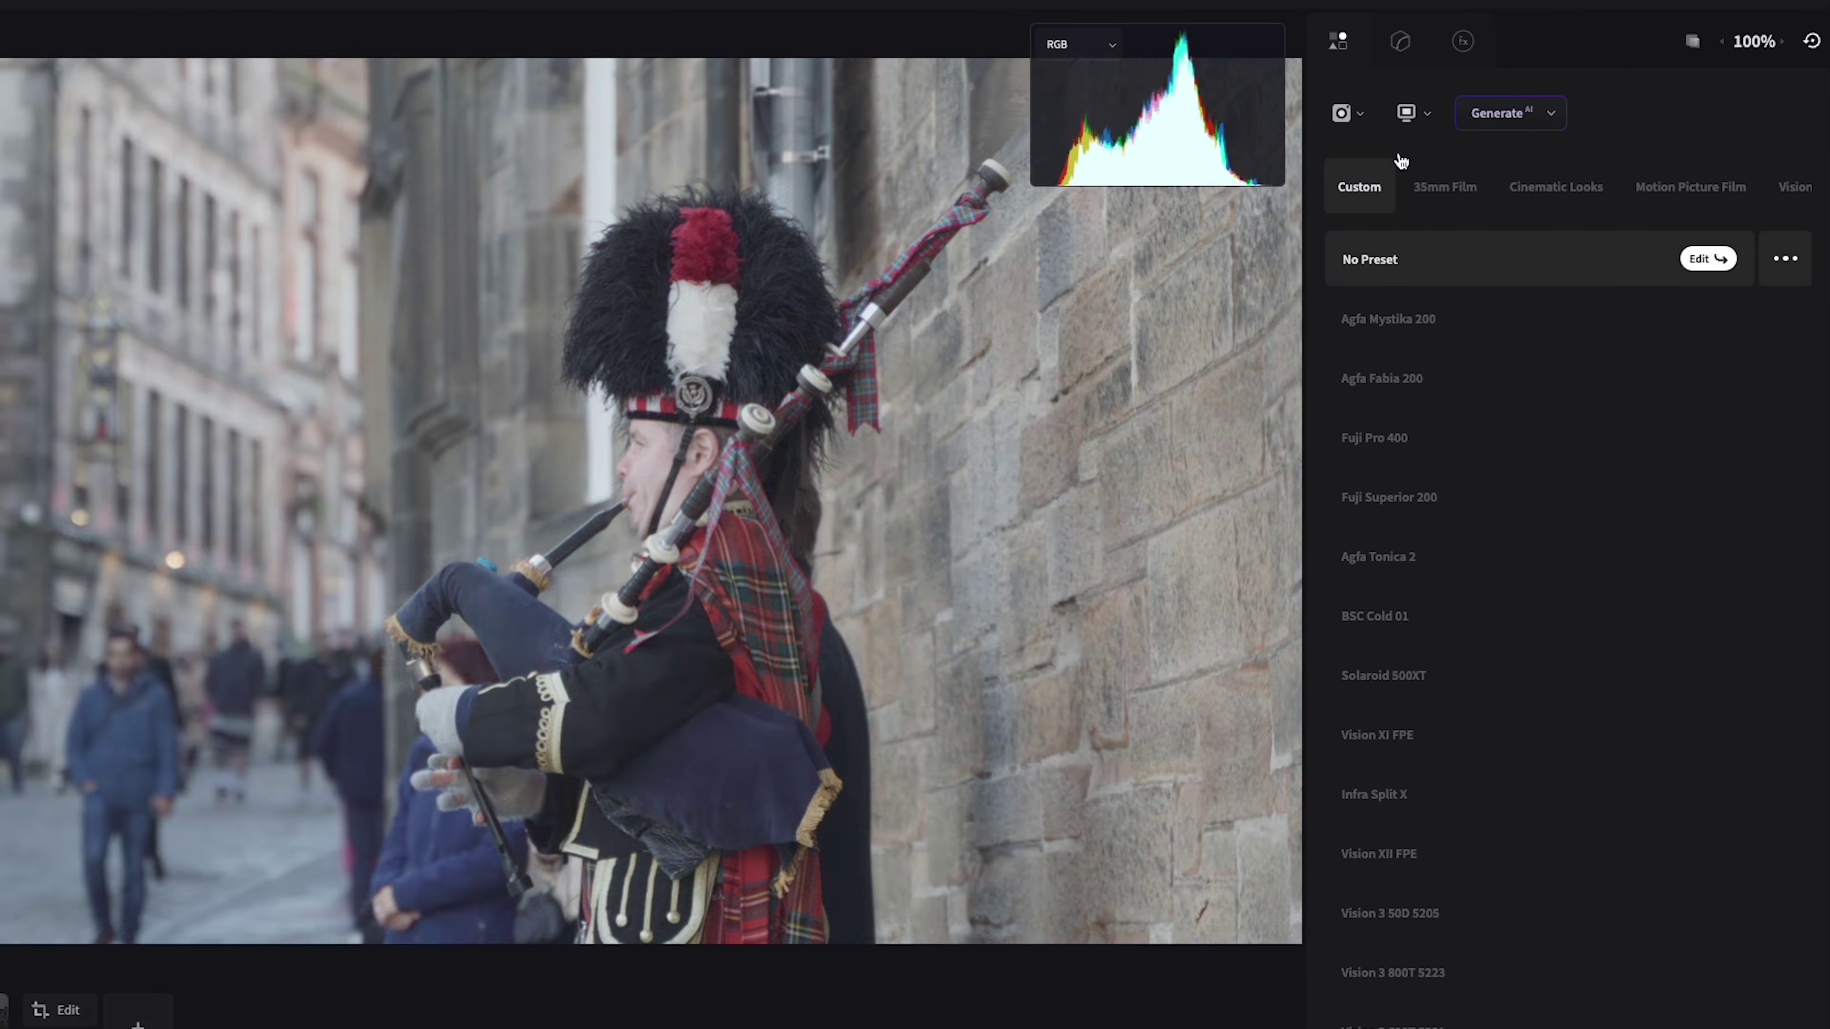
Step: Apply the M31 (OSIRIS) cinematic look, raise its intensity to 100% and shift the Spatial Volume
scroll(1409, 764, "down", 8)
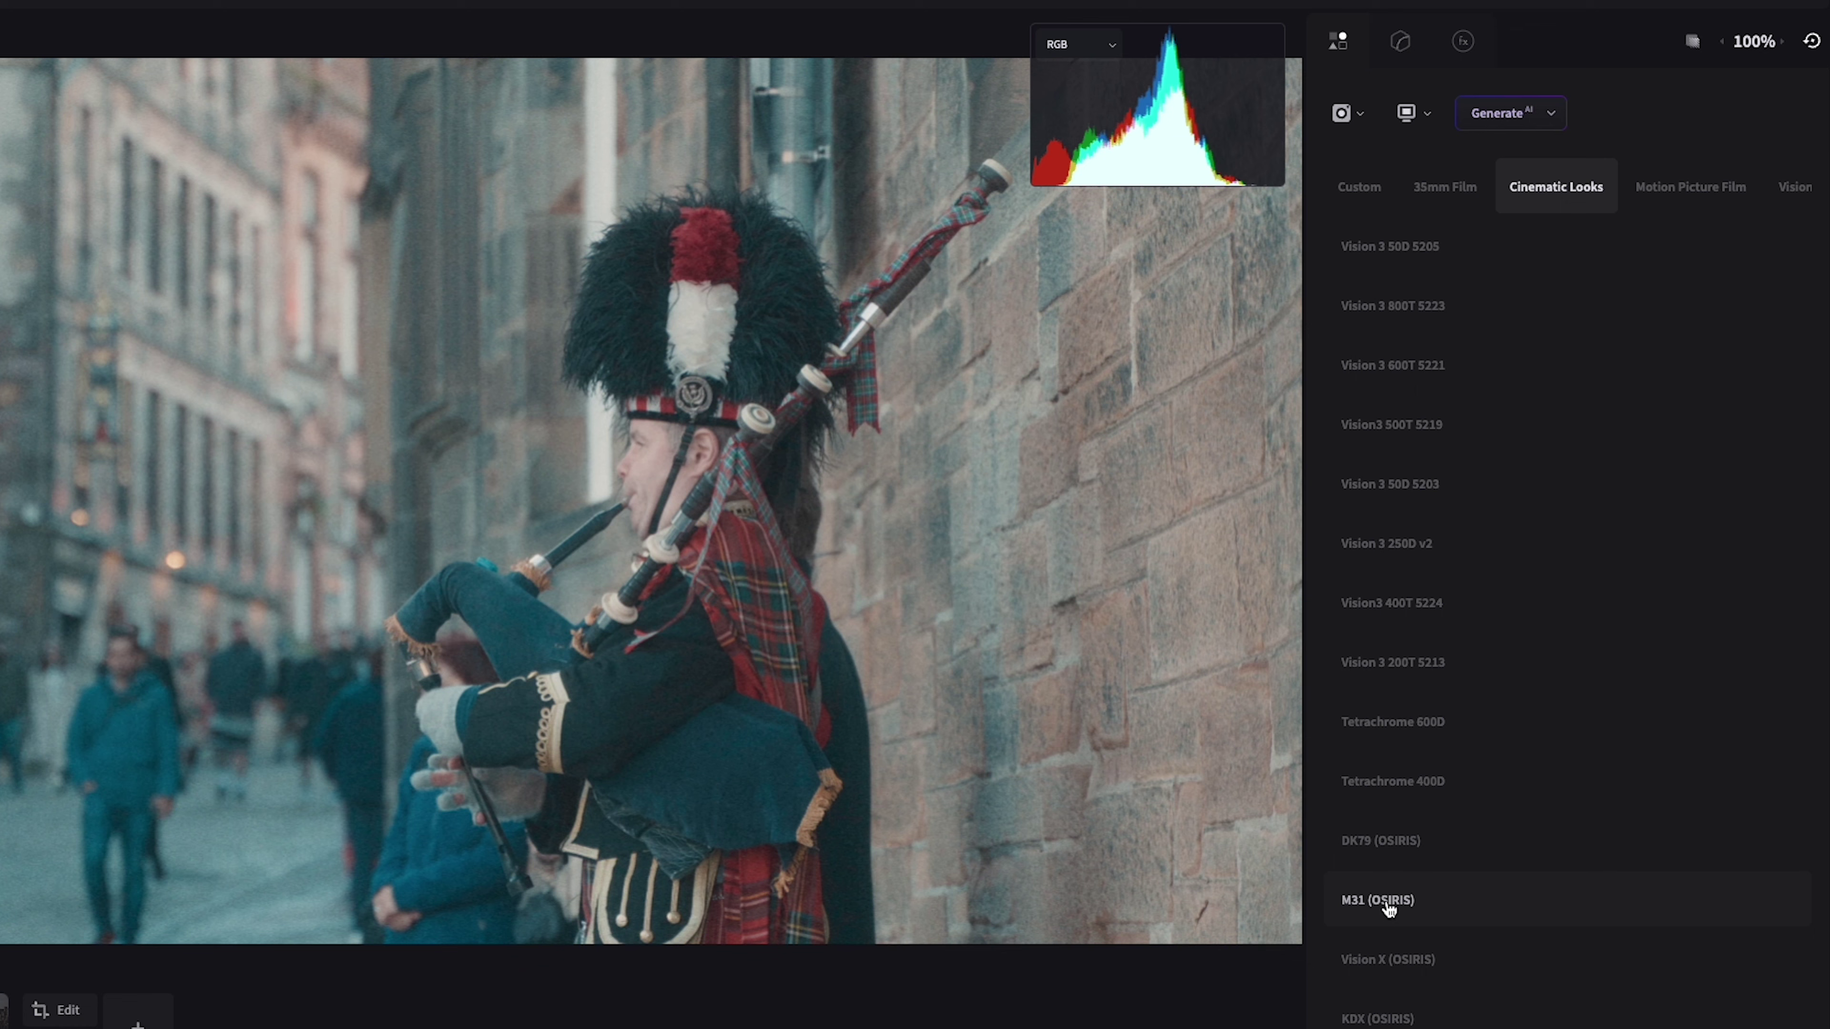
left_click(1383, 899)
double_click(1383, 900)
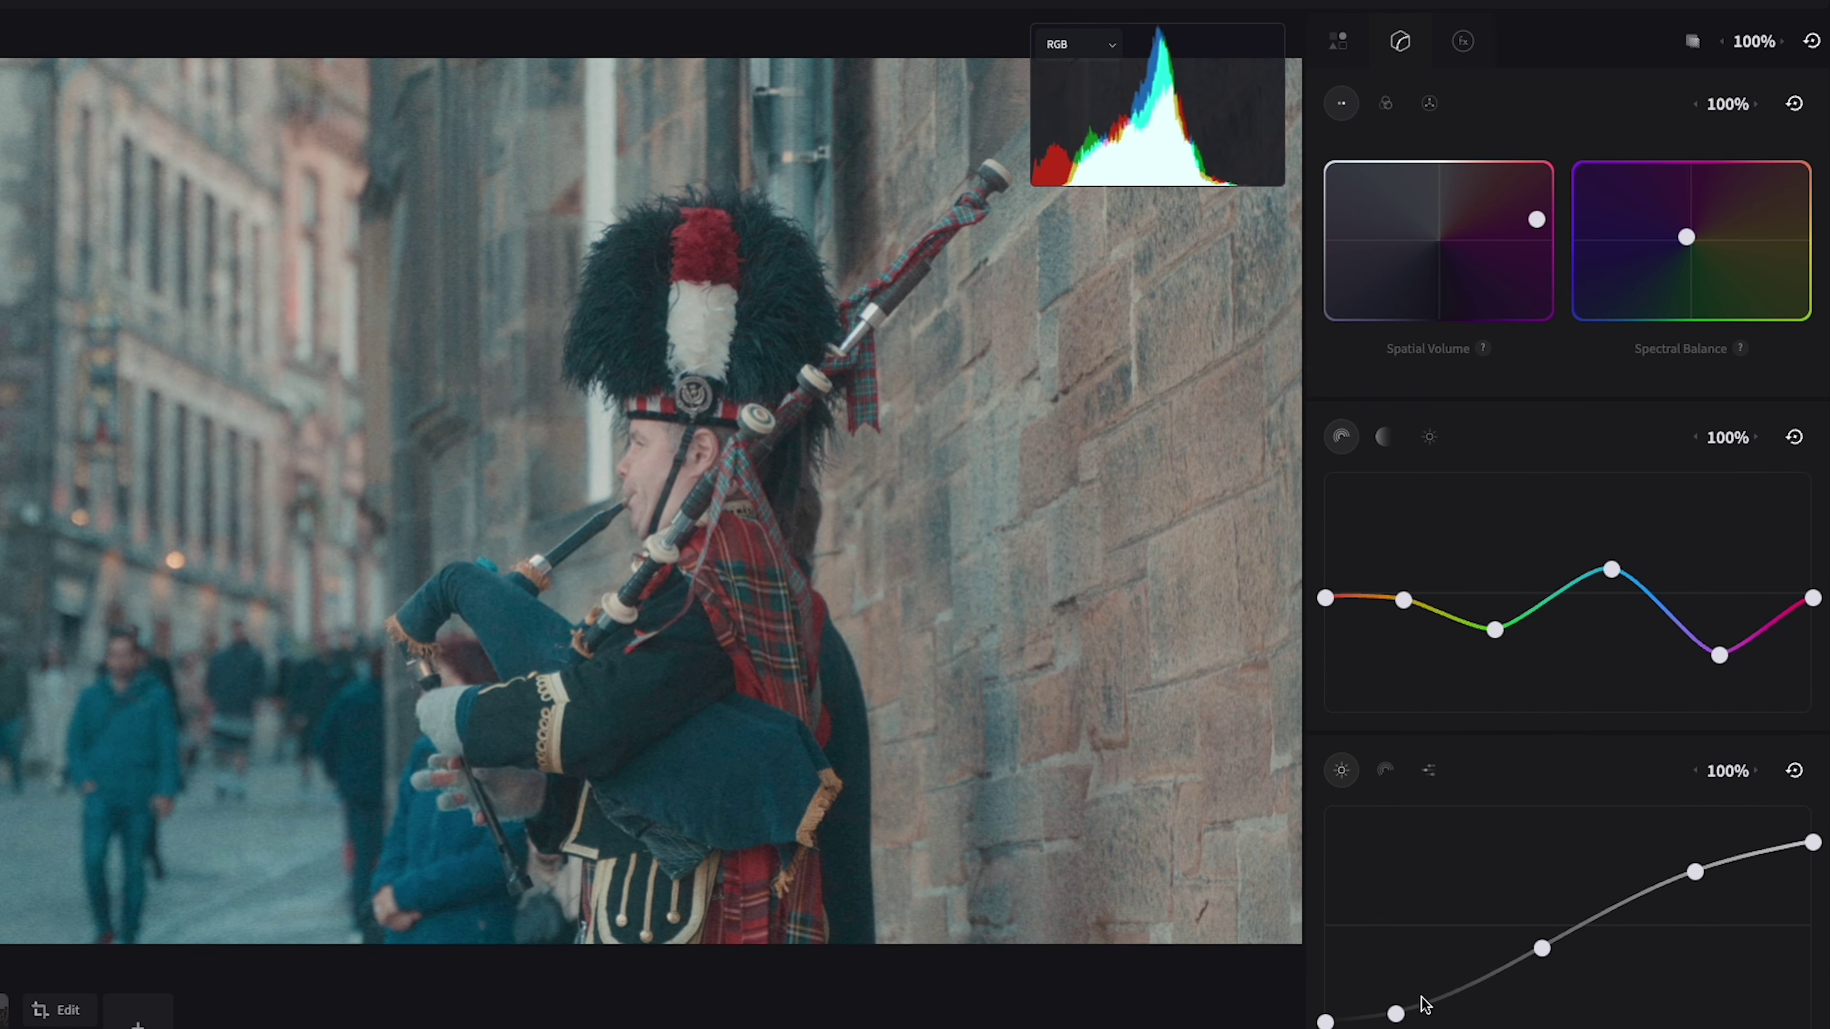
left_click(1463, 44)
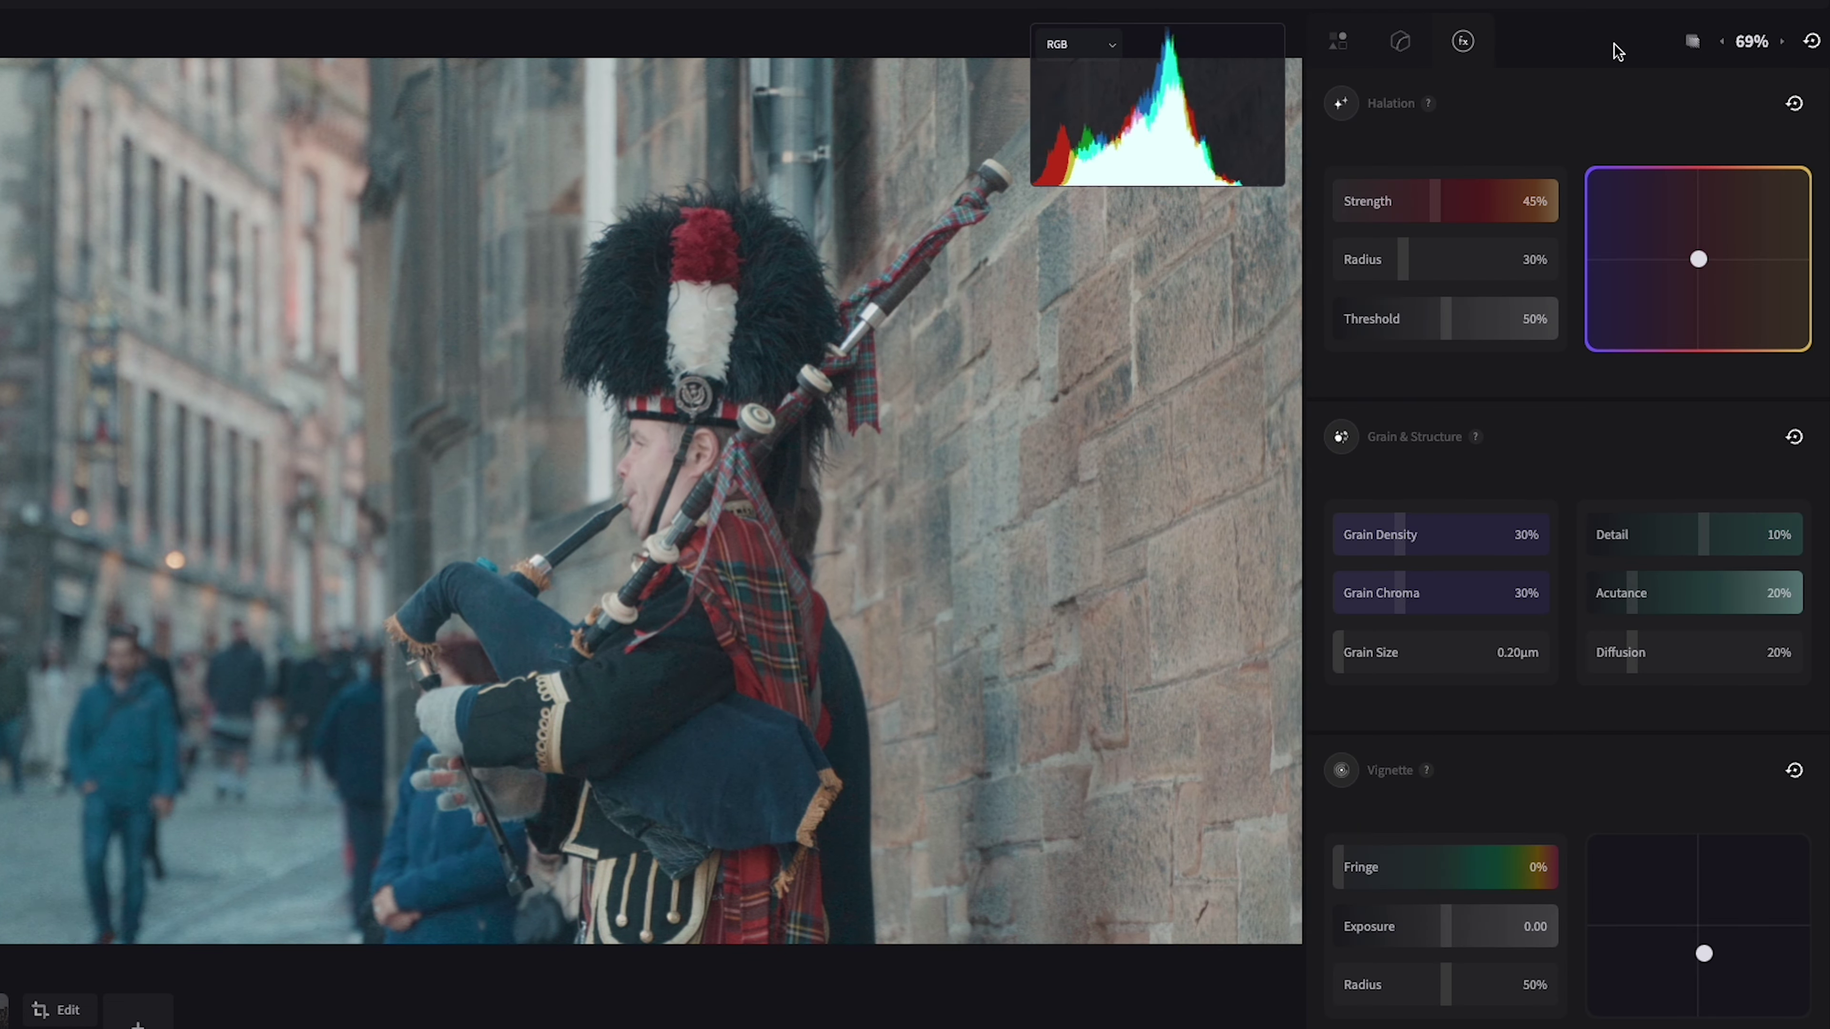
mouse_move(1750, 40)
left_mouse_down()
mouse_move(1736, 49)
mouse_move(1758, 44)
left_mouse_up()
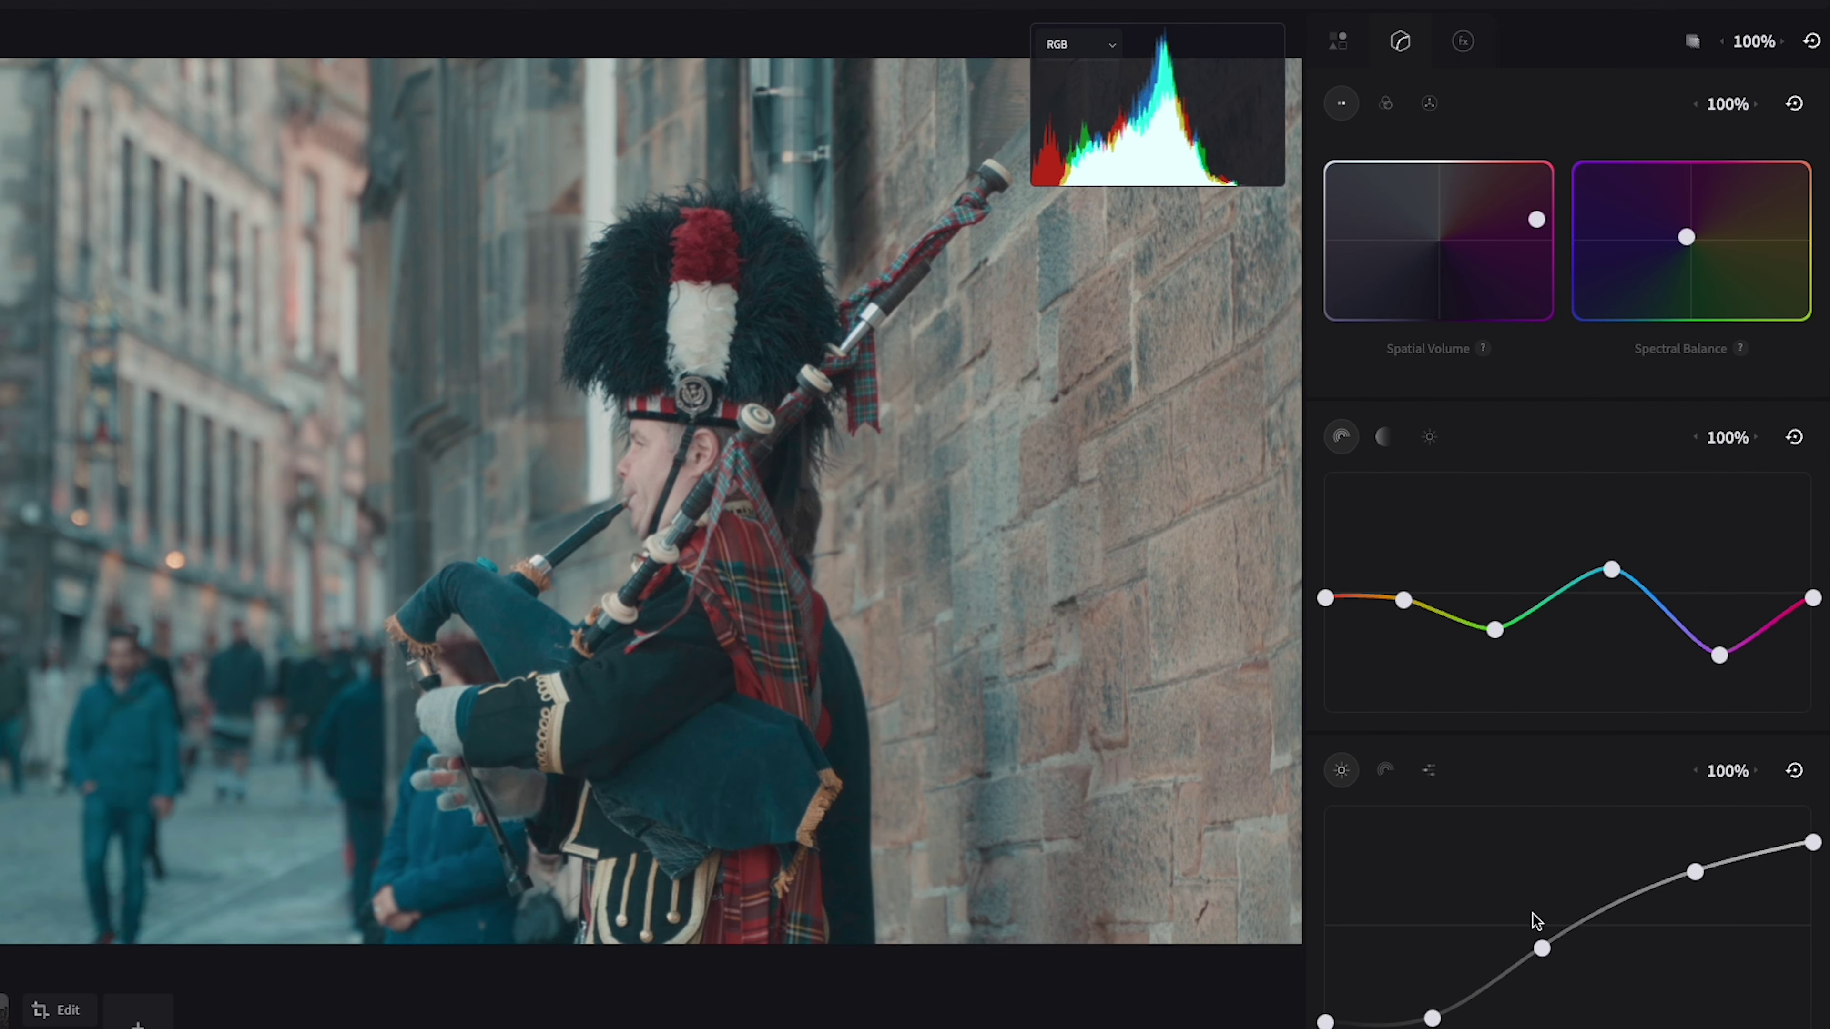
mouse_move(1536, 220)
left_mouse_down()
mouse_move(1520, 241)
mouse_move(1544, 246)
left_mouse_up()
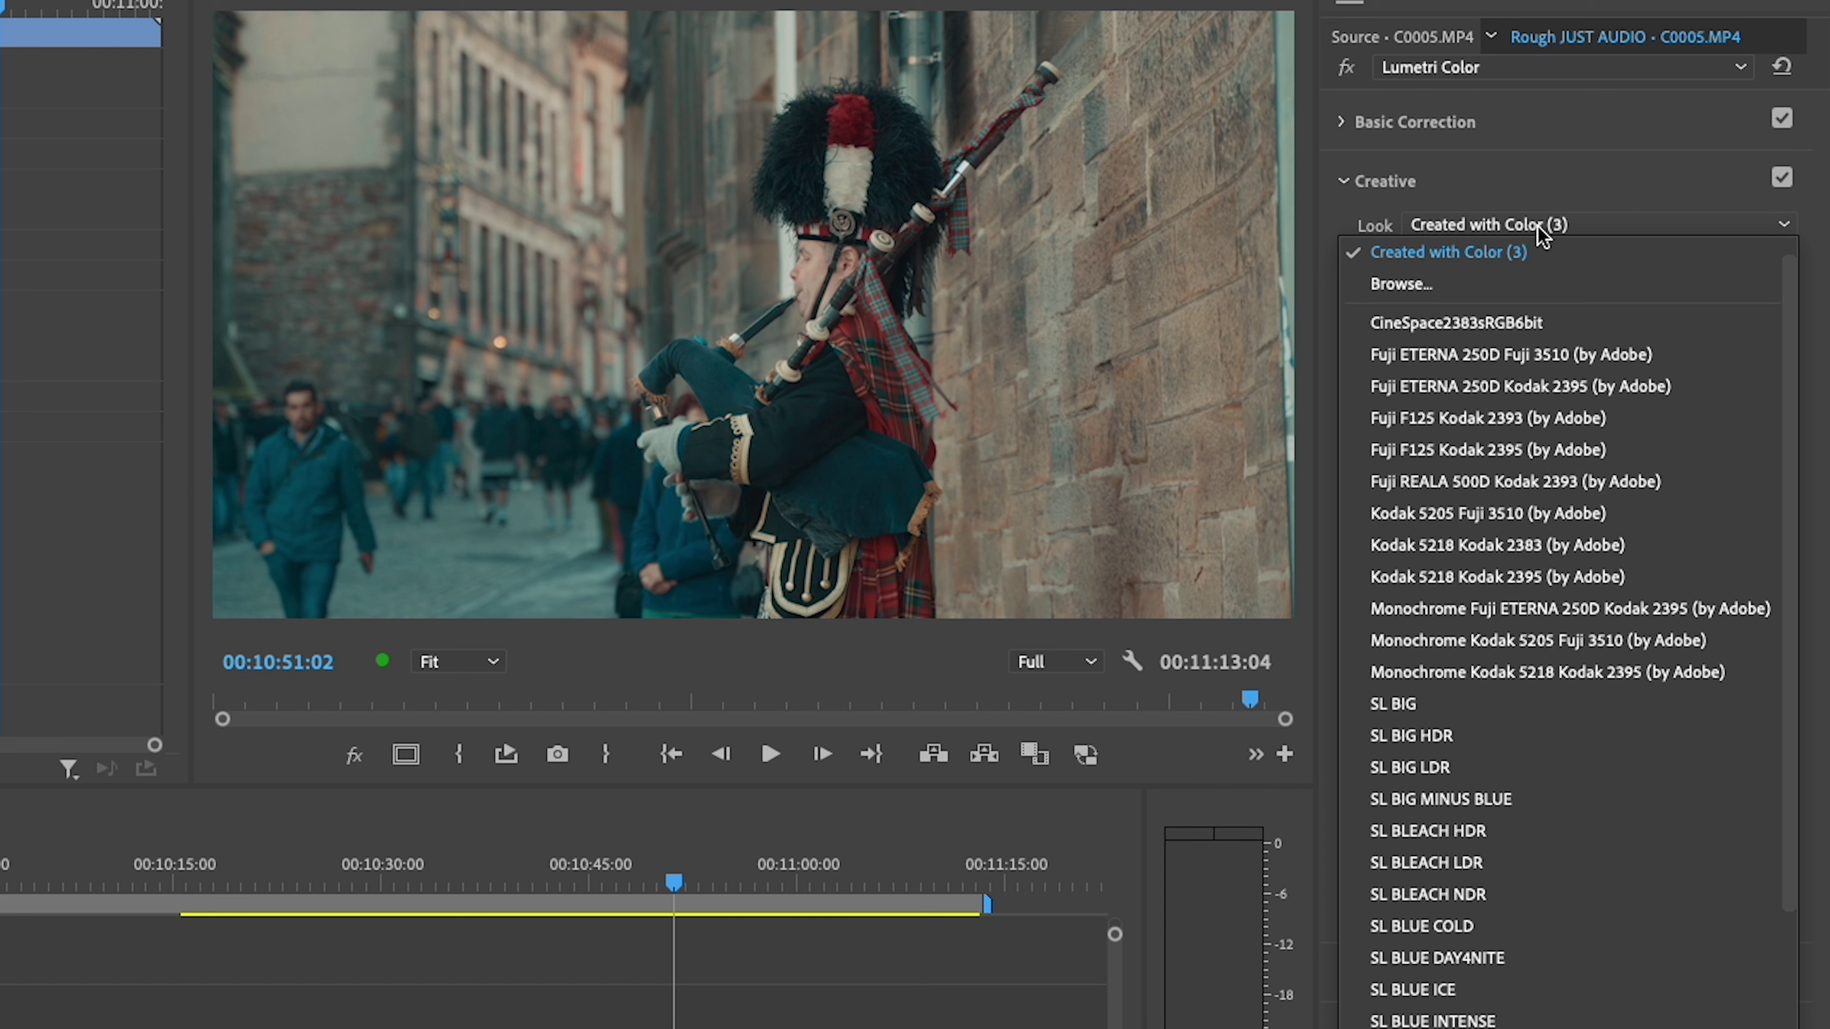
Step: Choose Created with Color (3) as the Lumetri Creative look and toggle it off and on to compare
left_click(1527, 260)
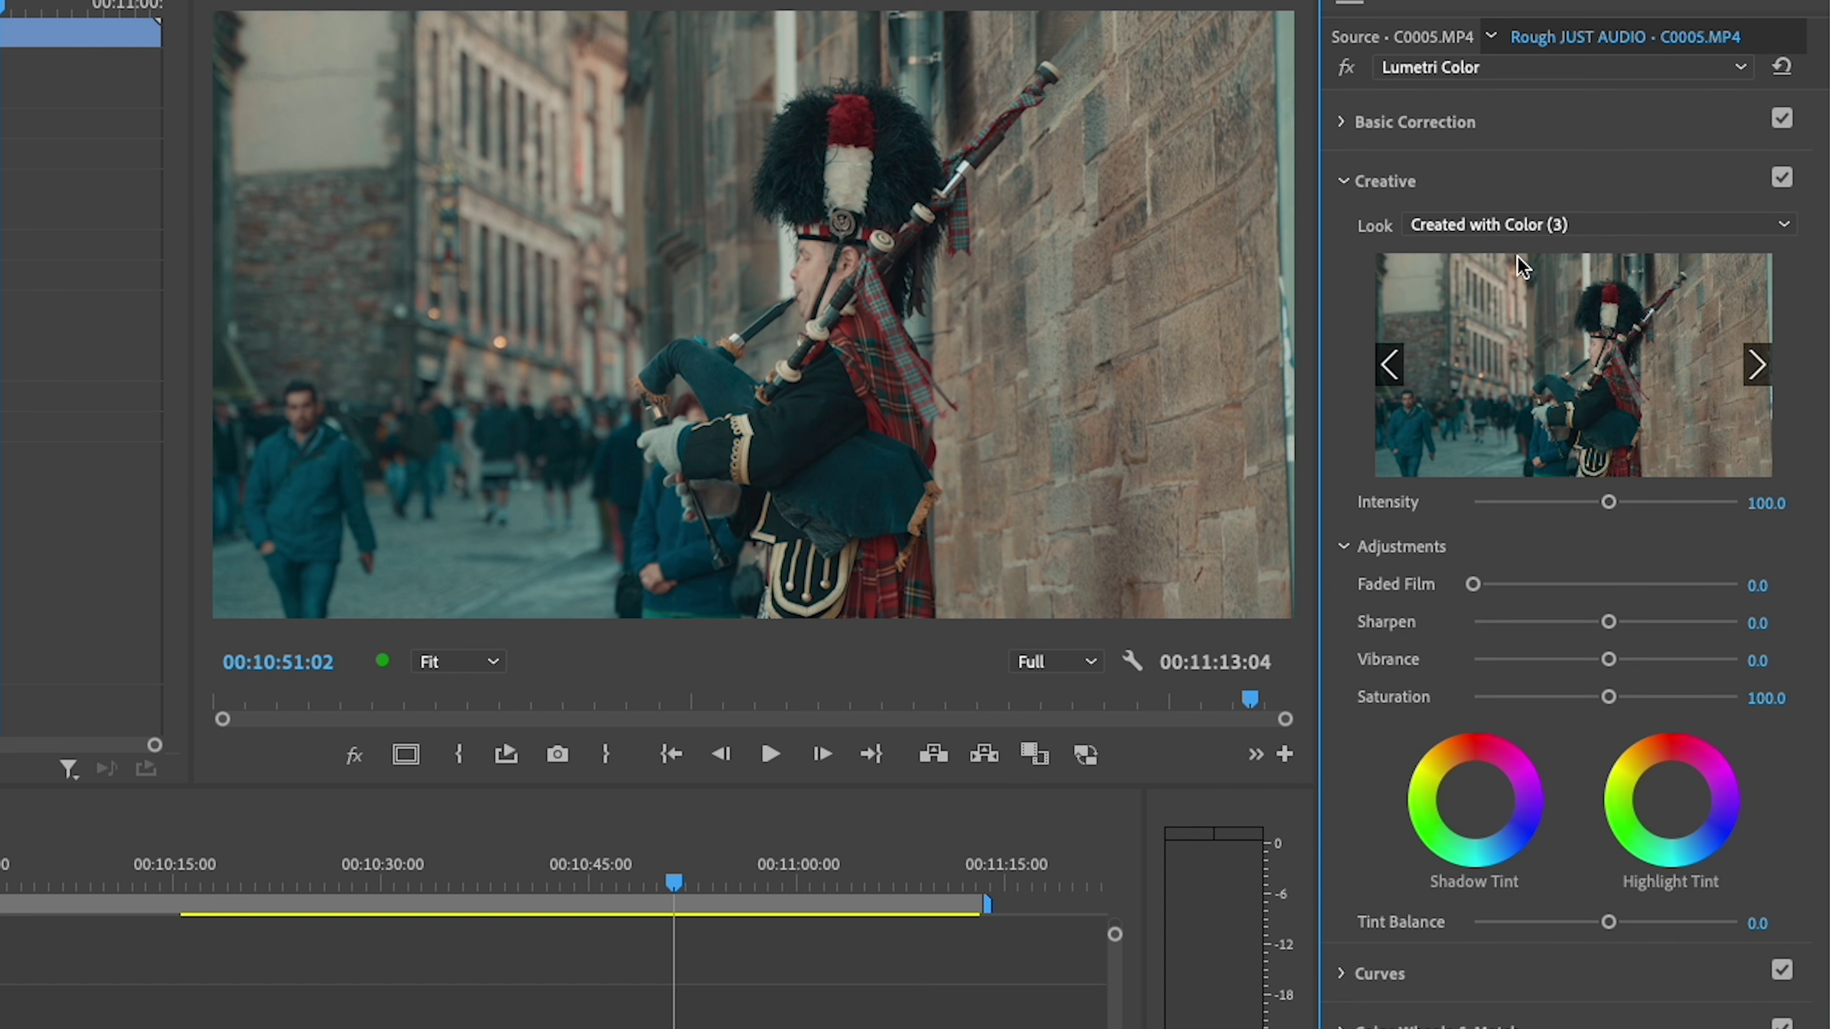
left_click(1782, 178)
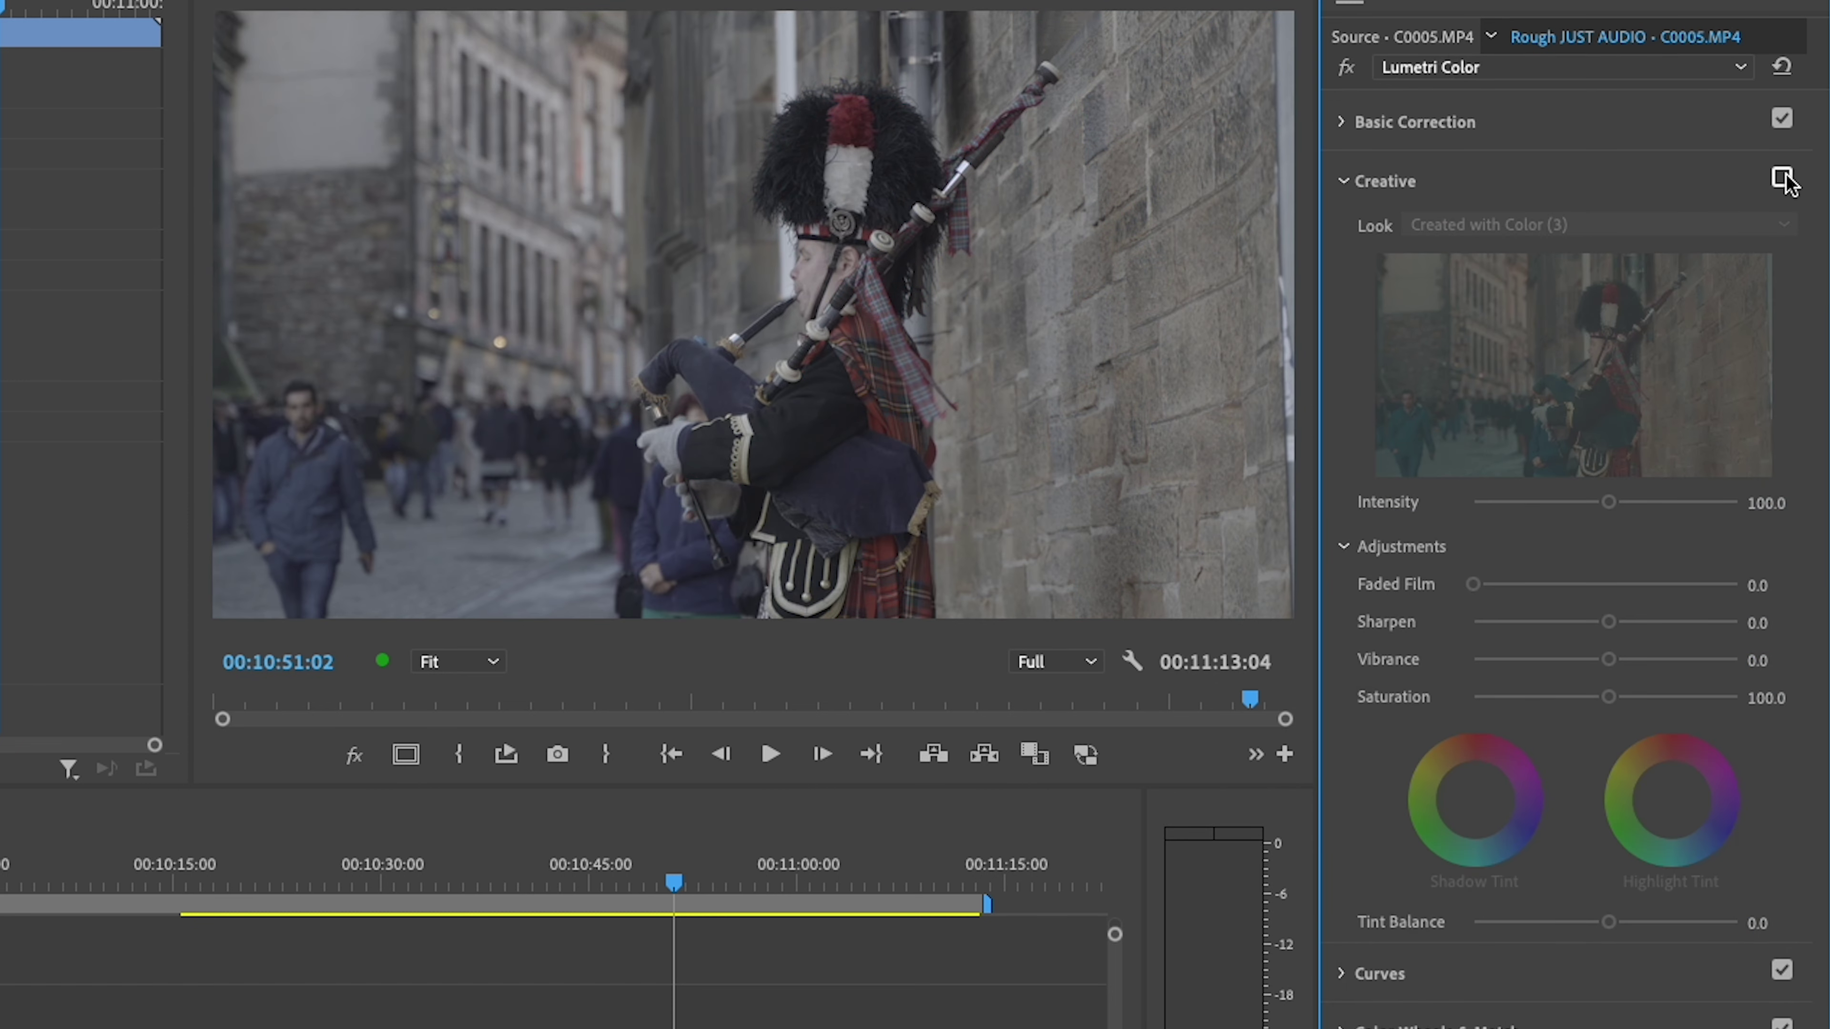
left_click(1782, 177)
left_click(1782, 178)
Step: Try the Agfa Mystika 200 film look, then apply the cold blue BSC Cold 01 cinematic look
left_click(1781, 177)
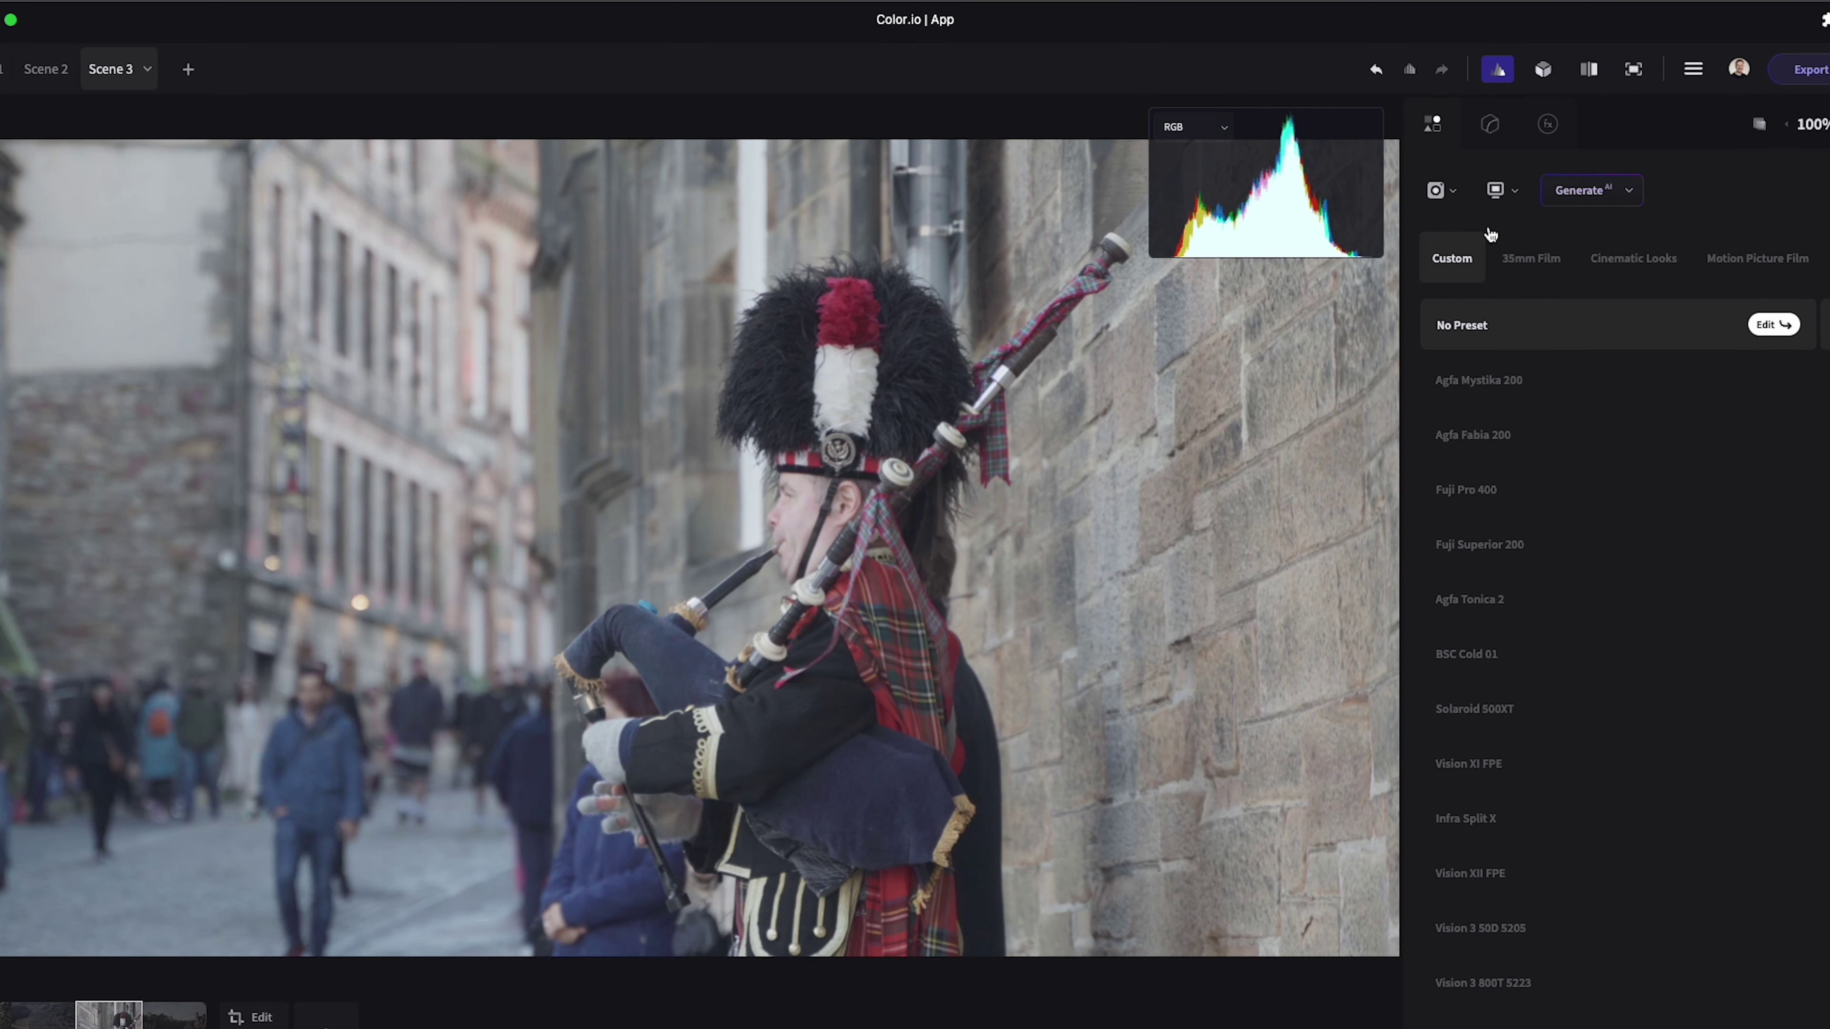
left_click(1531, 258)
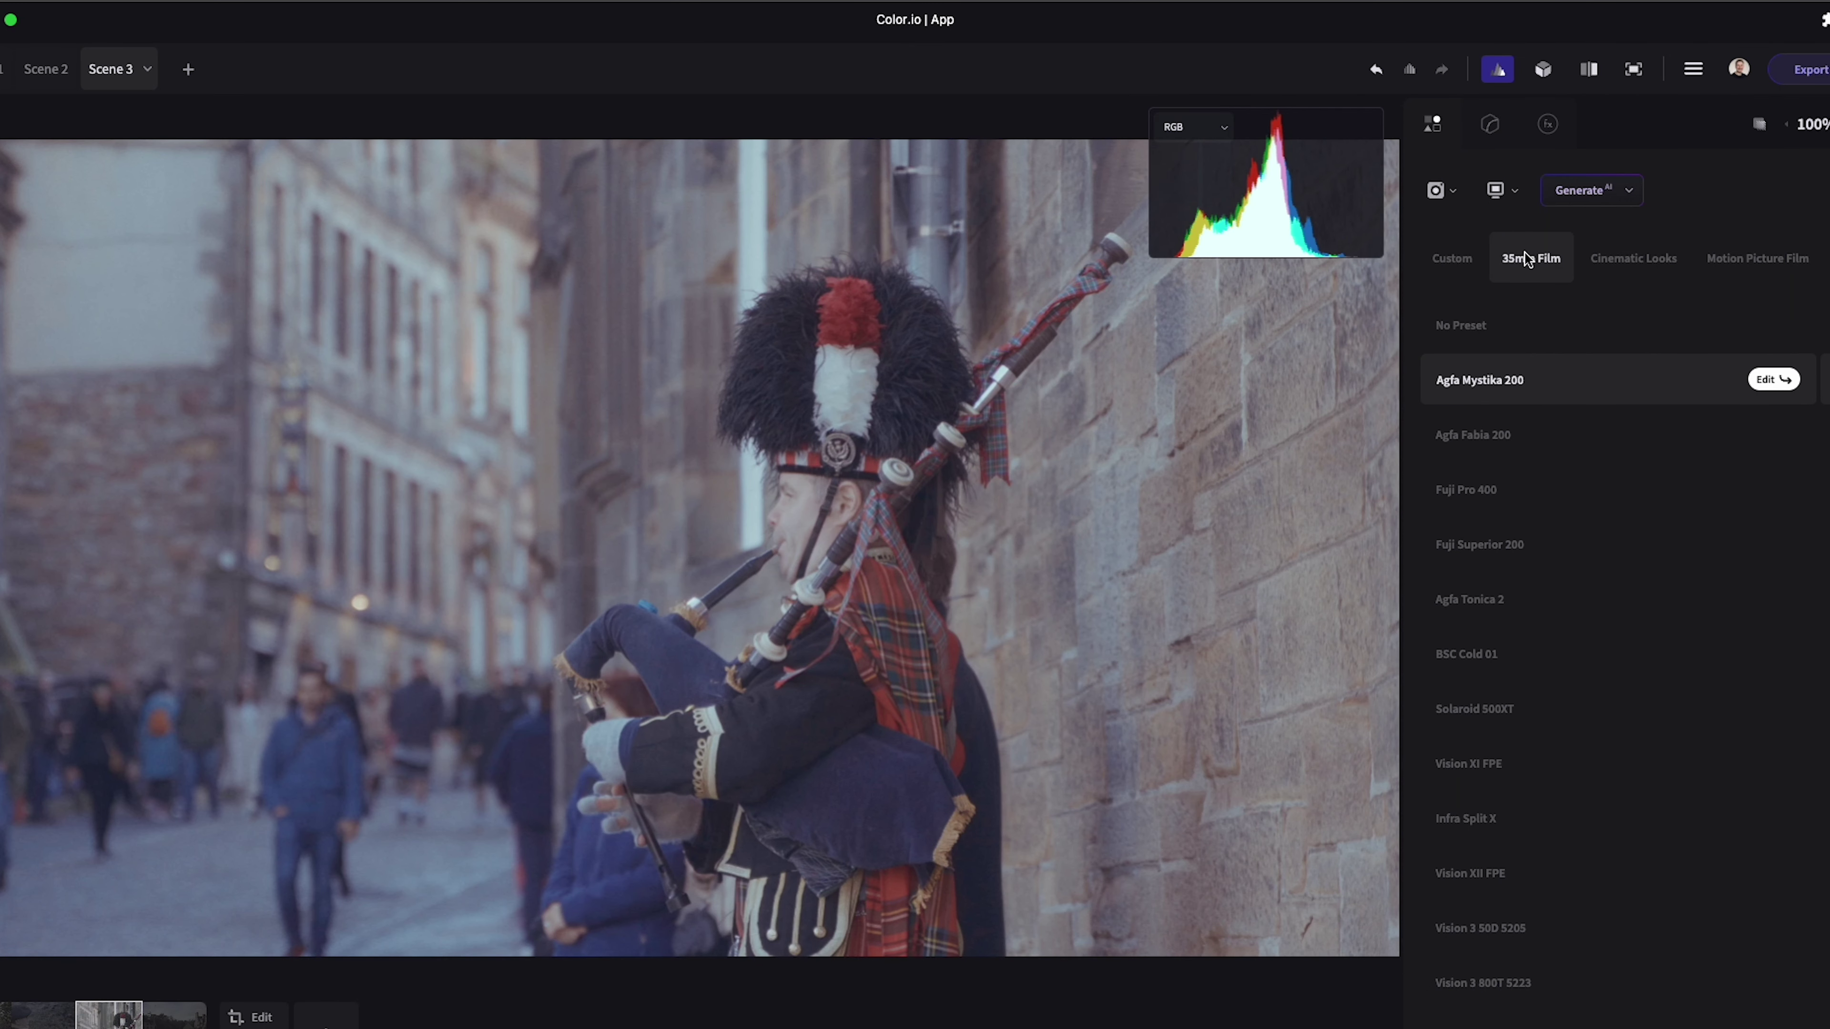
left_click(1633, 258)
left_click(1541, 634)
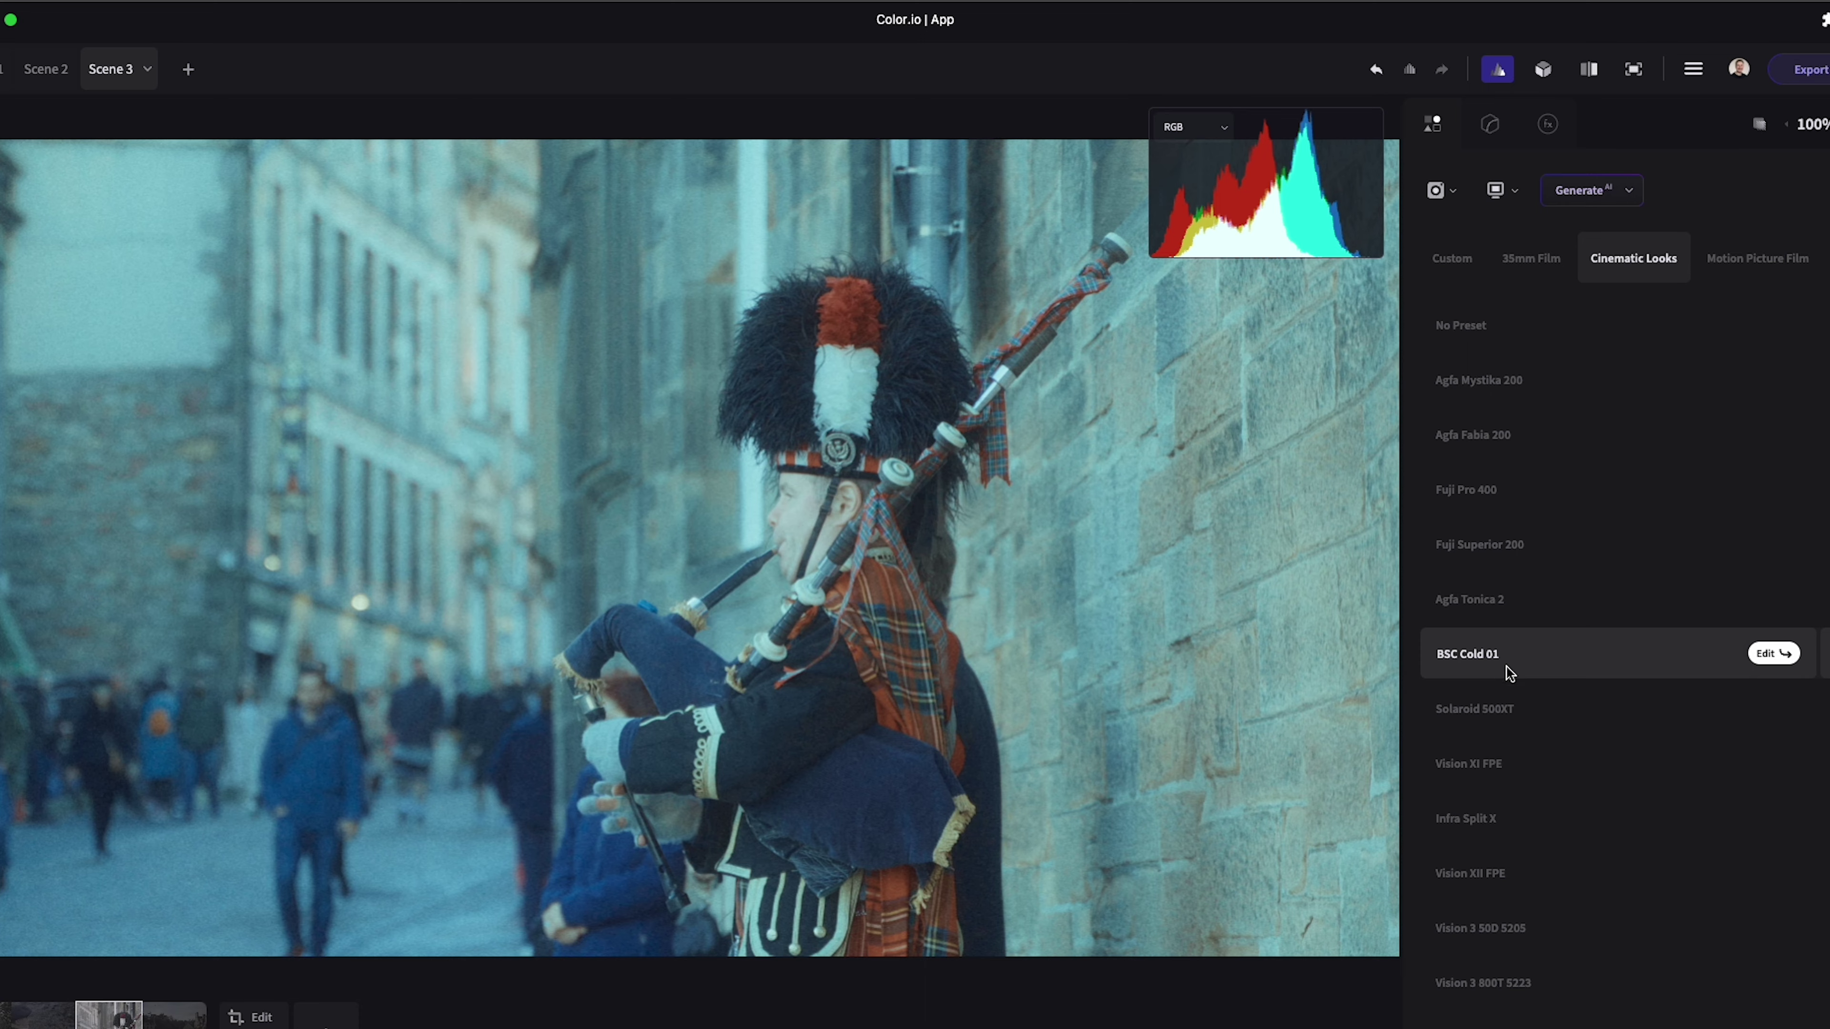
scroll(1486, 755, "down", 3)
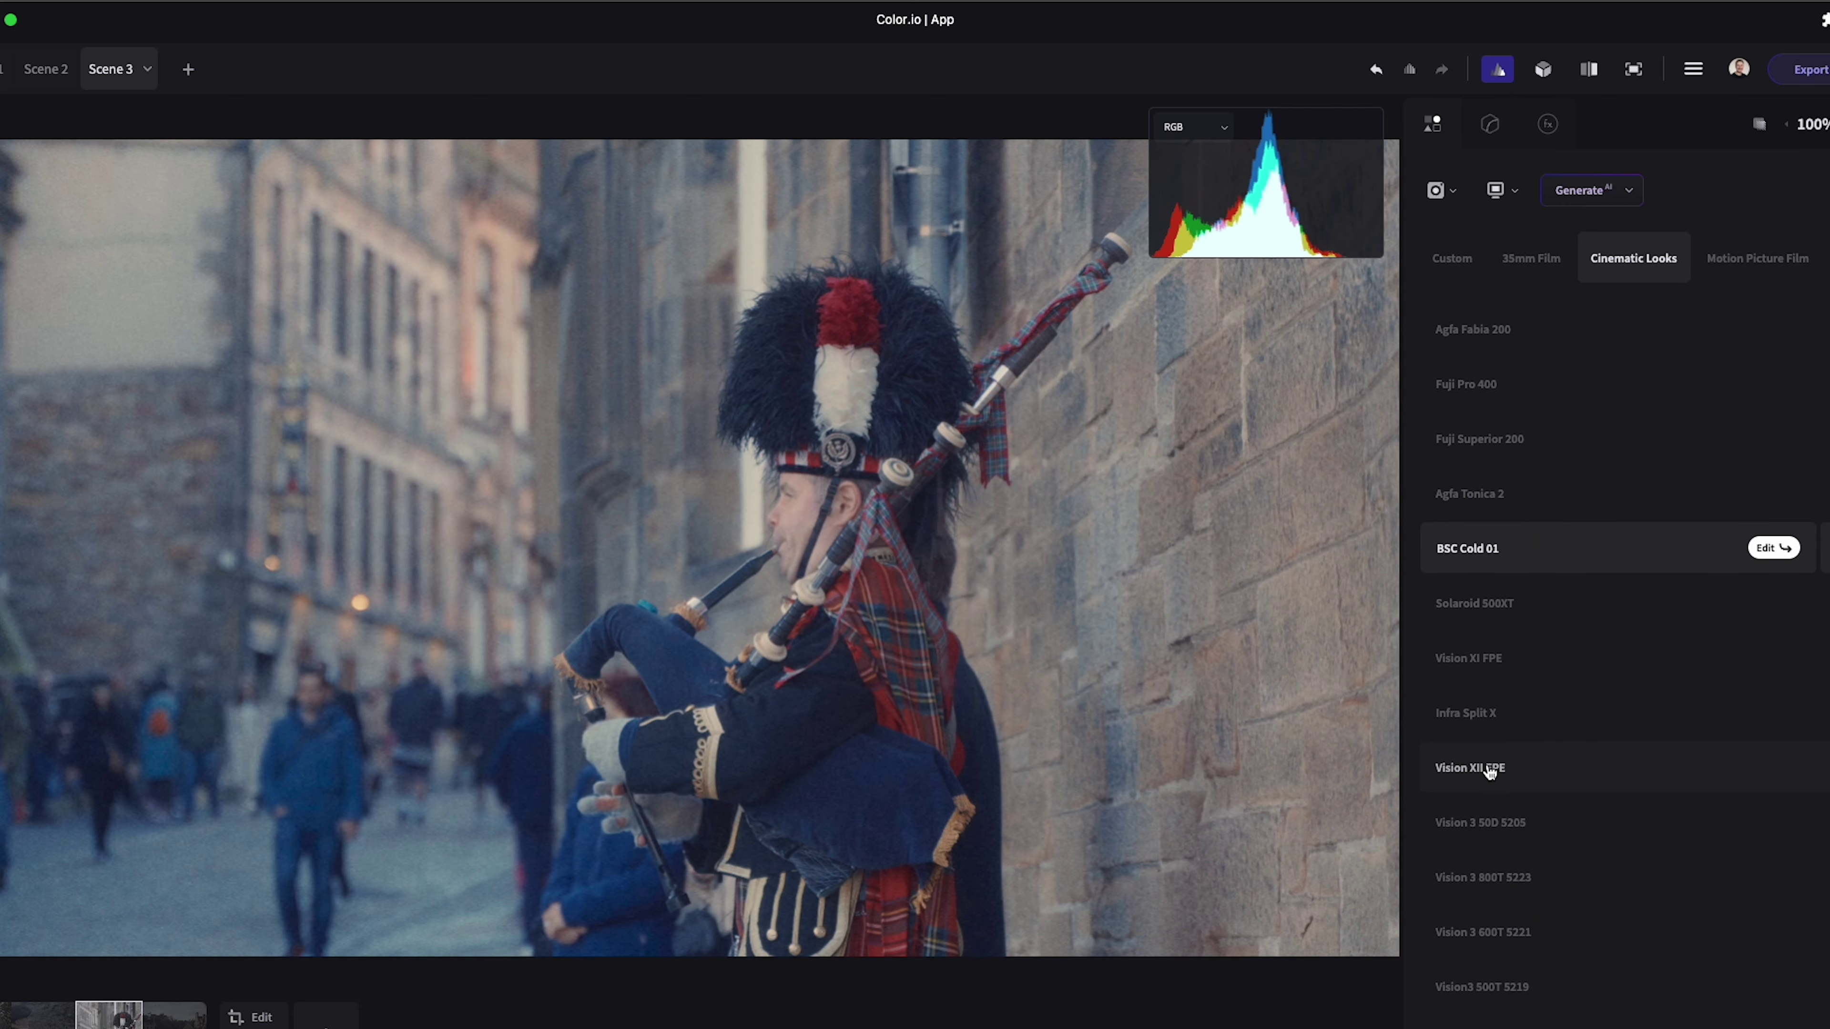
scroll(1490, 765, "down", 1)
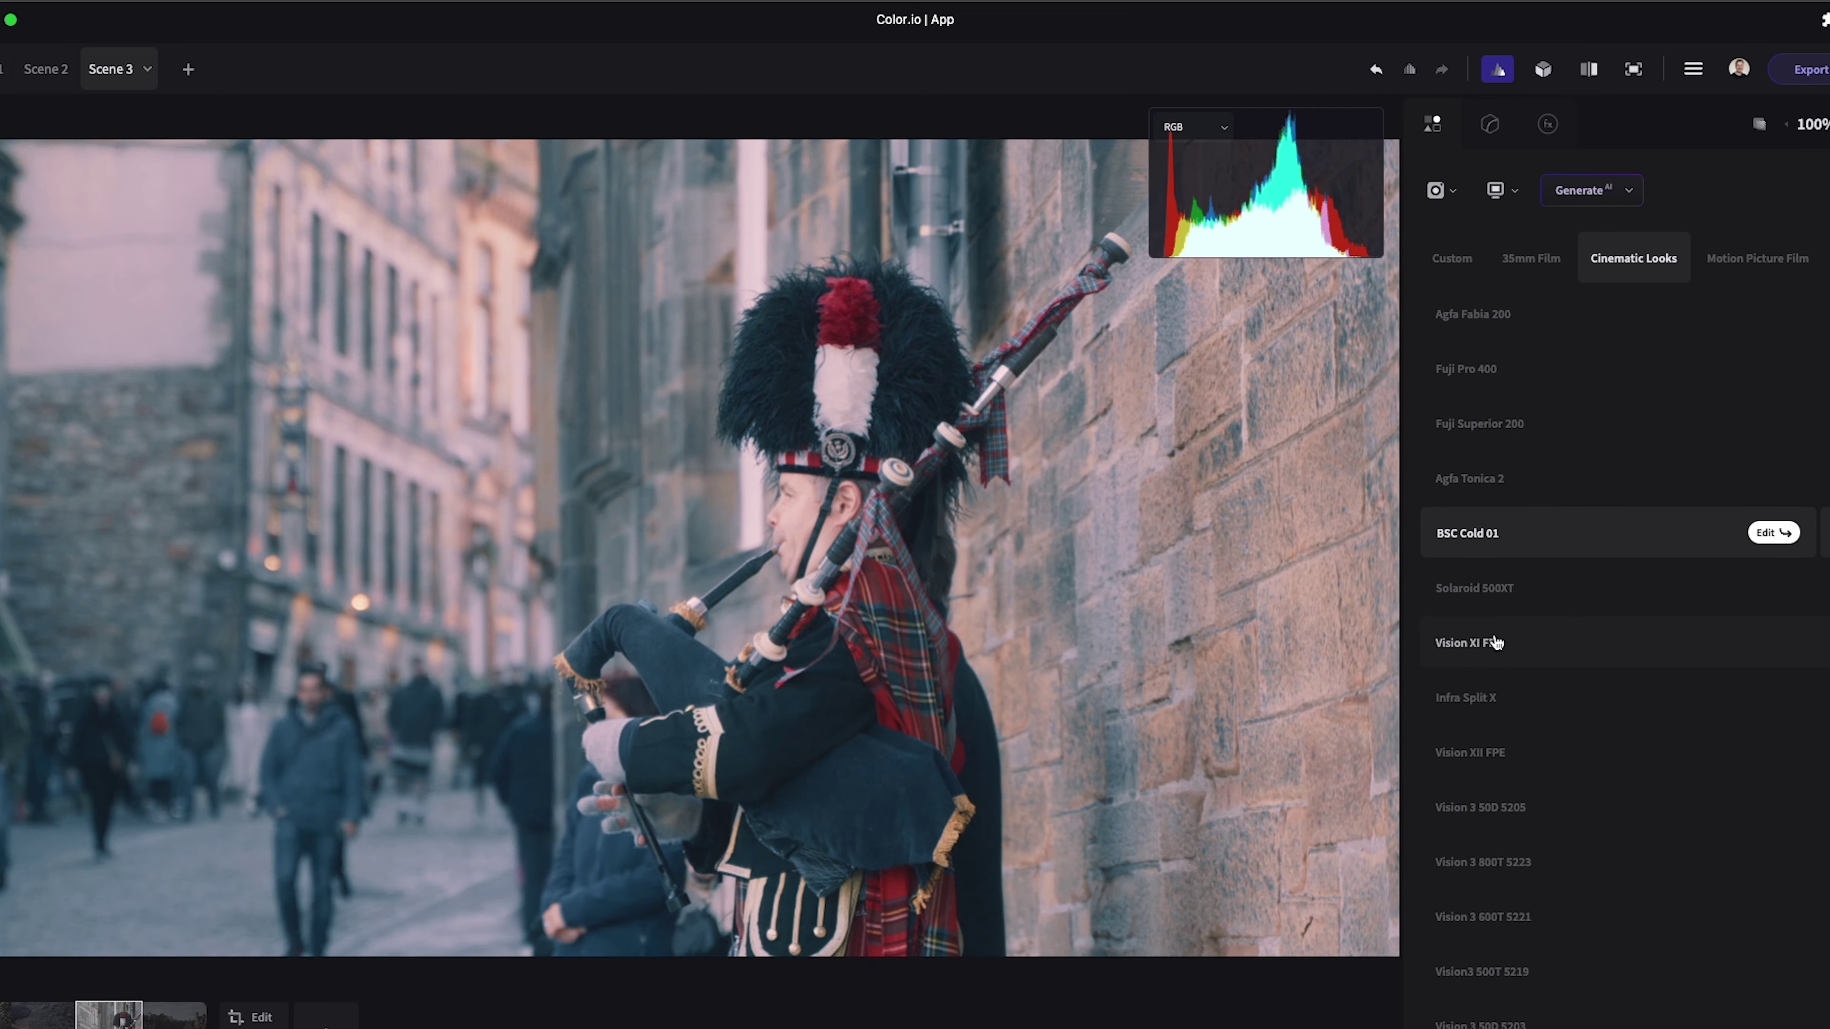
scroll(1497, 762, "down", 2)
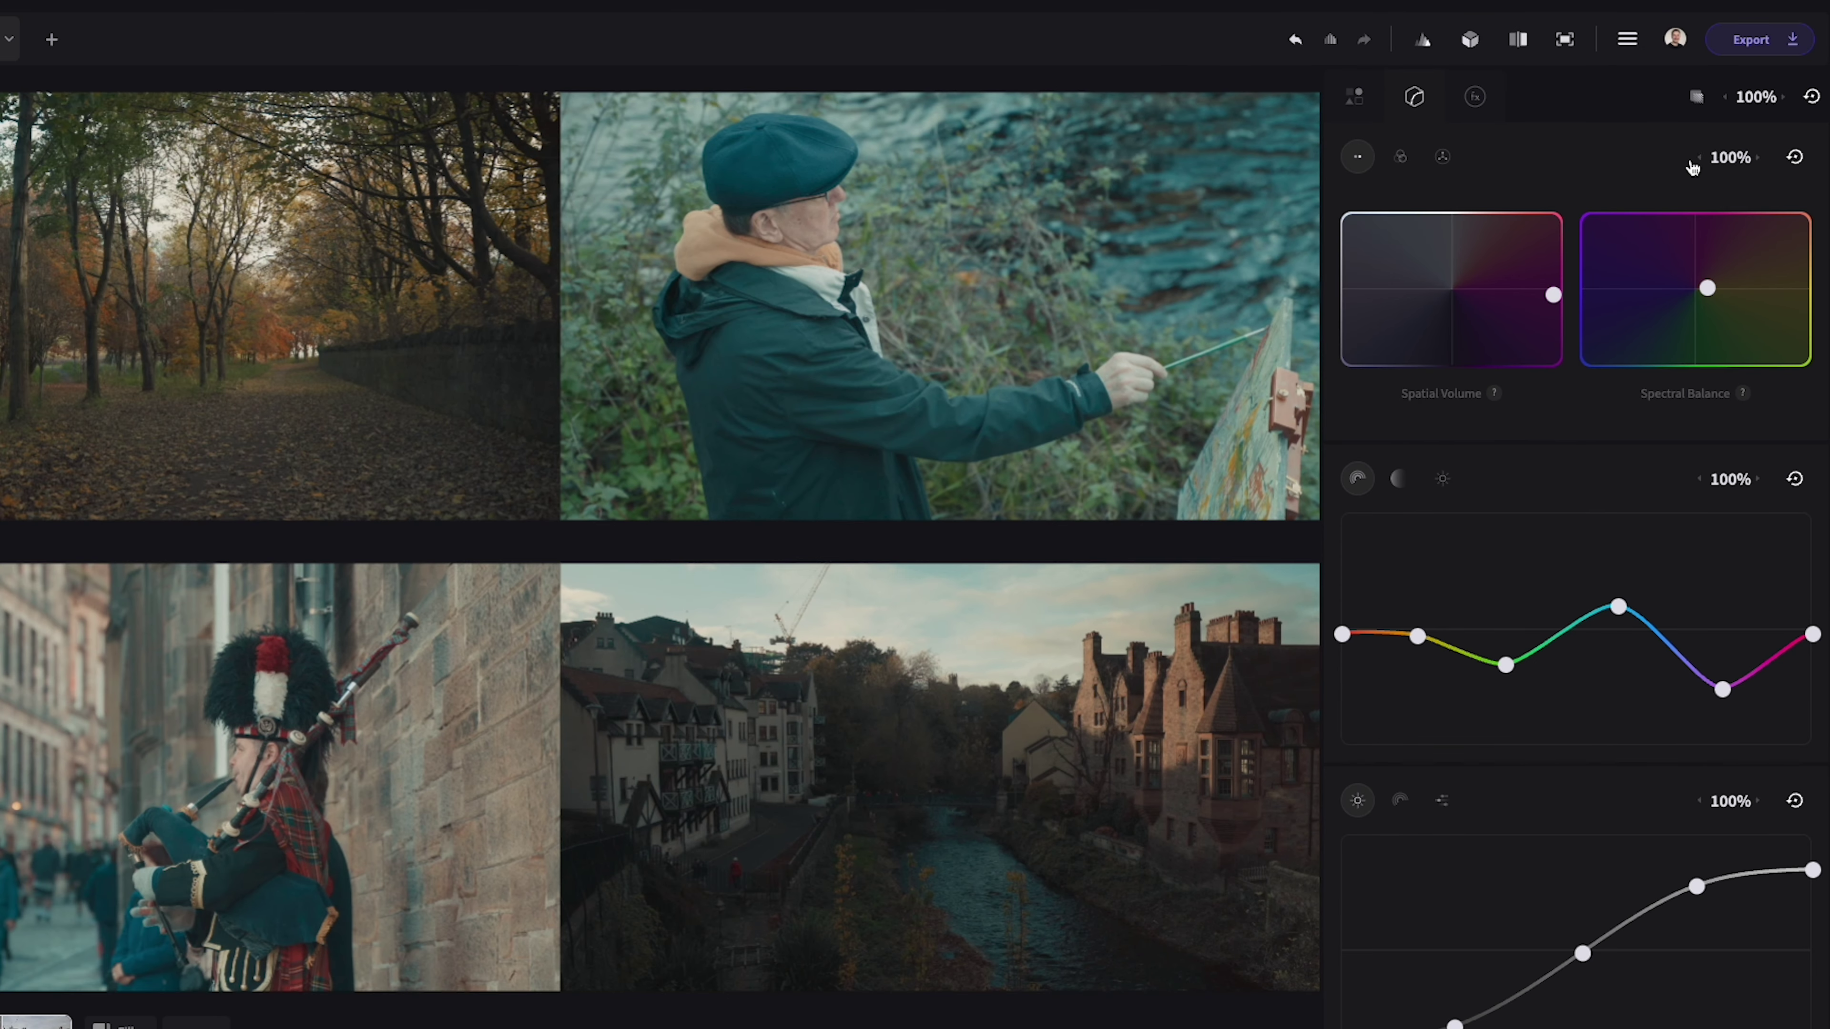
Step: Open Updates / Support and scroll through the Color.io User Guide
left_click(1630, 40)
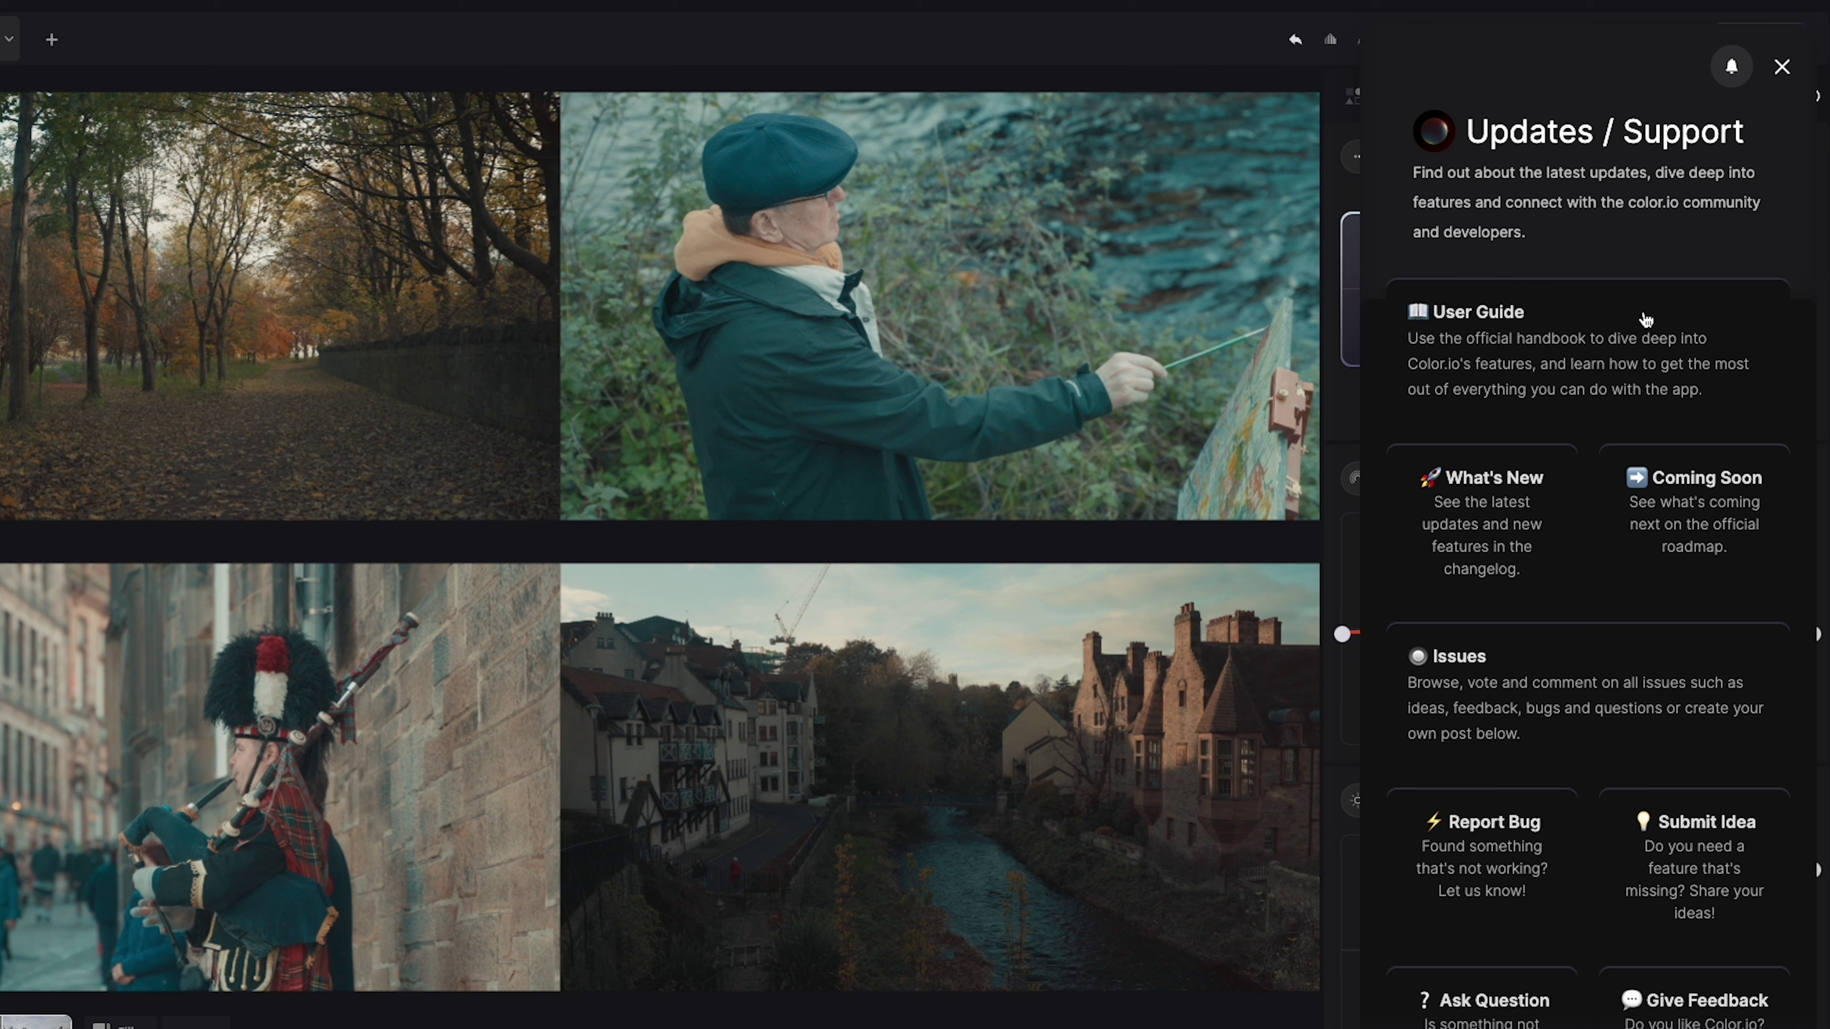
left_click(1524, 321)
scroll(911, 273, "down", 5)
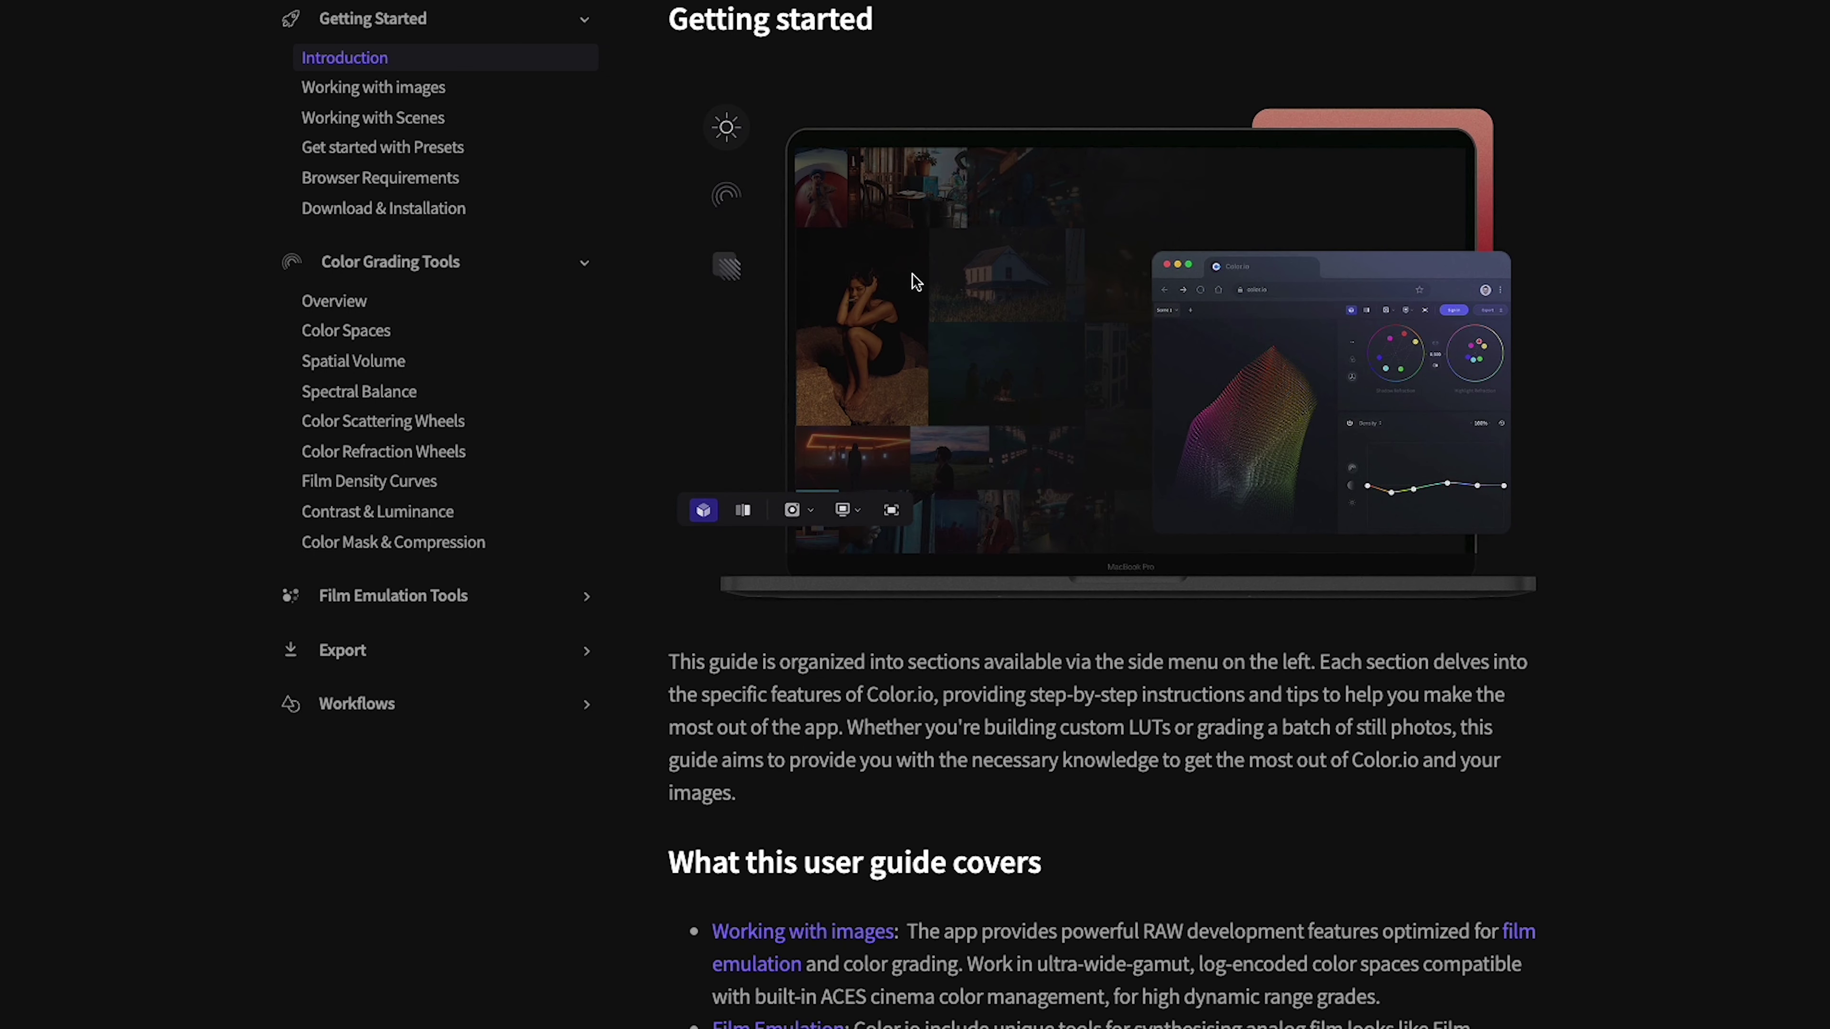
scroll(915, 281, "down", 8)
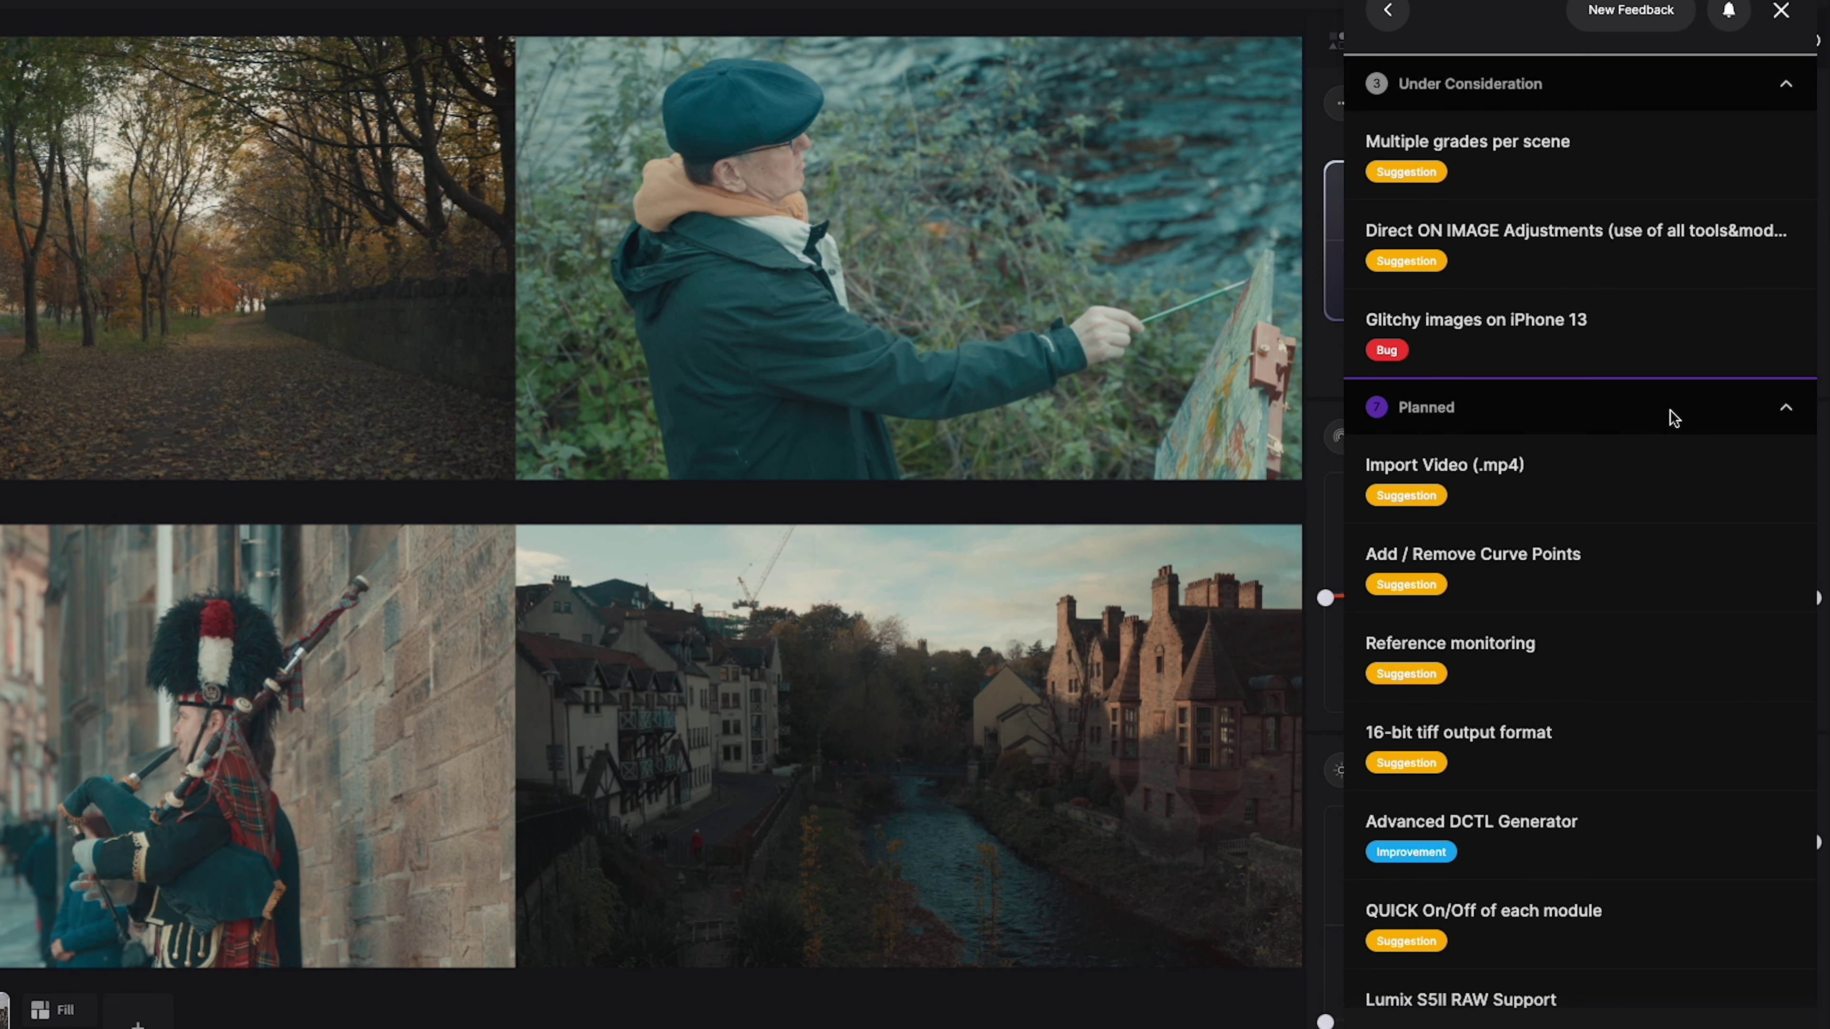
scroll(1671, 410, "down", 2)
scroll(1675, 417, "down", 1)
scroll(1675, 417, "up", 3)
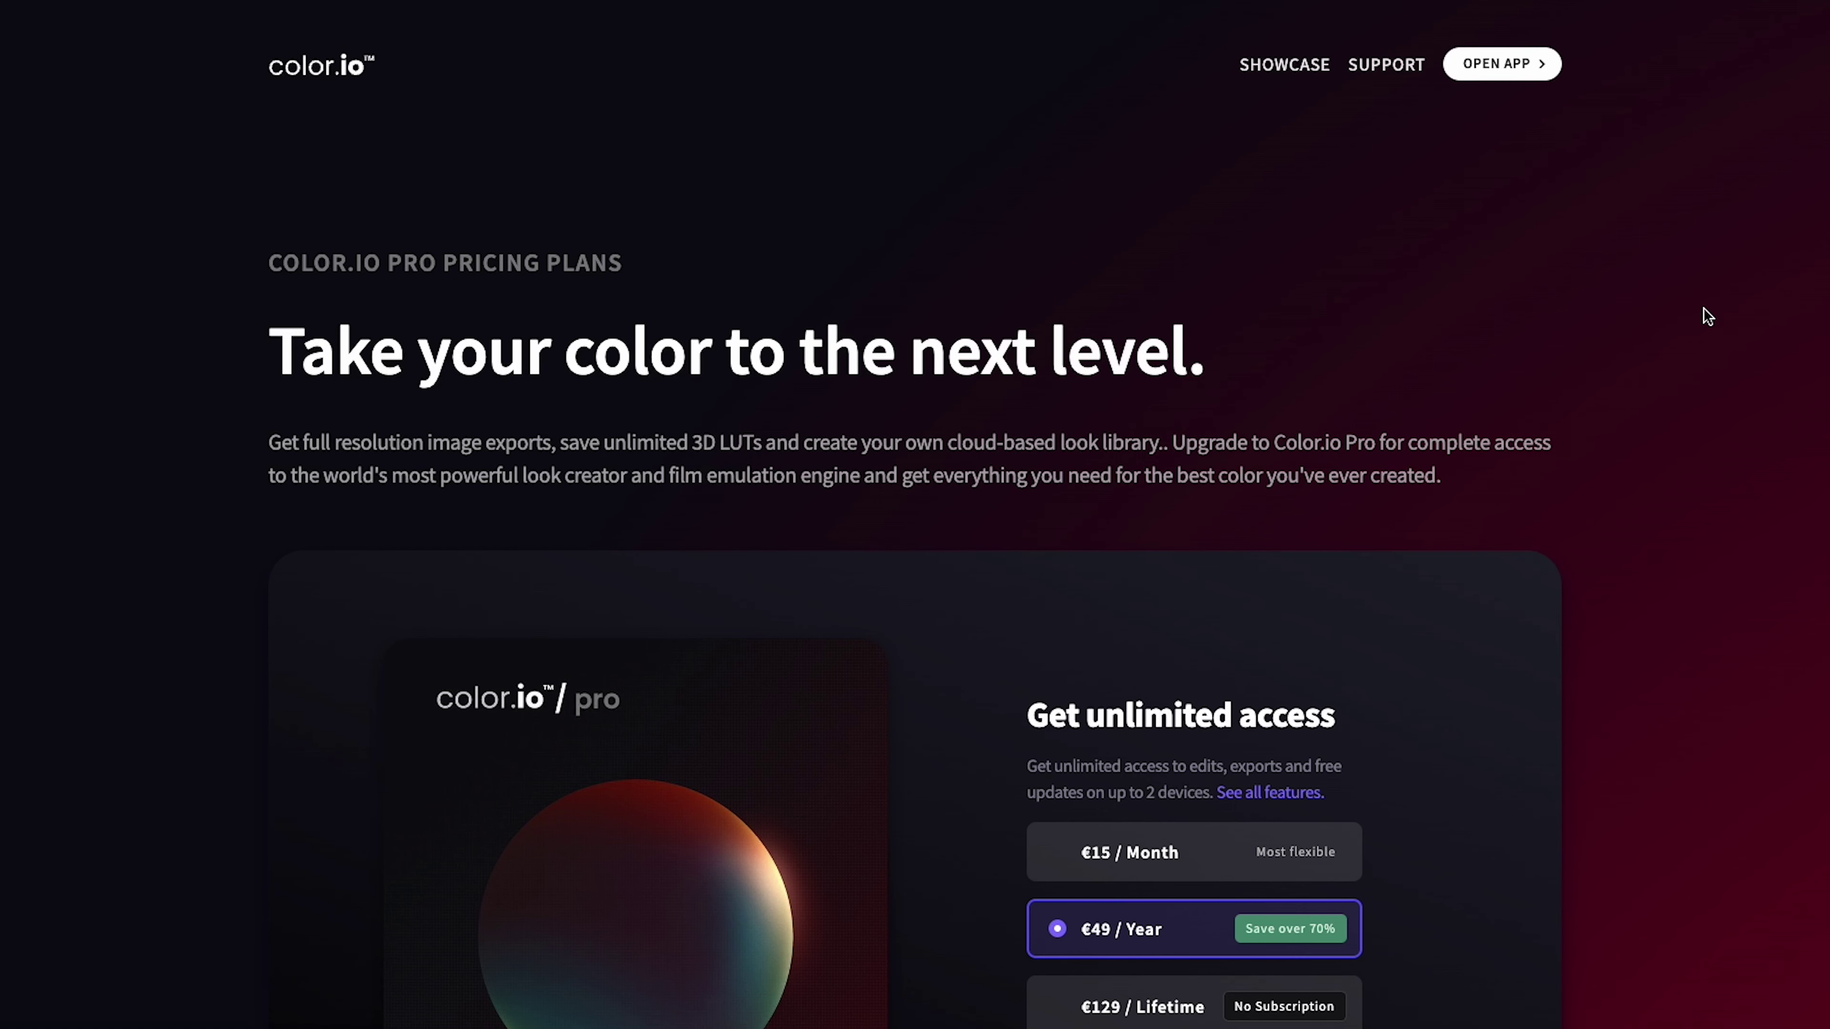
Step: Scroll from the Pro plan card past the customer logos to the Free/Pro comparison table
scroll(1682, 319, "down", 1)
scroll(1676, 317, "down", 1)
scroll(1671, 314, "down", 1)
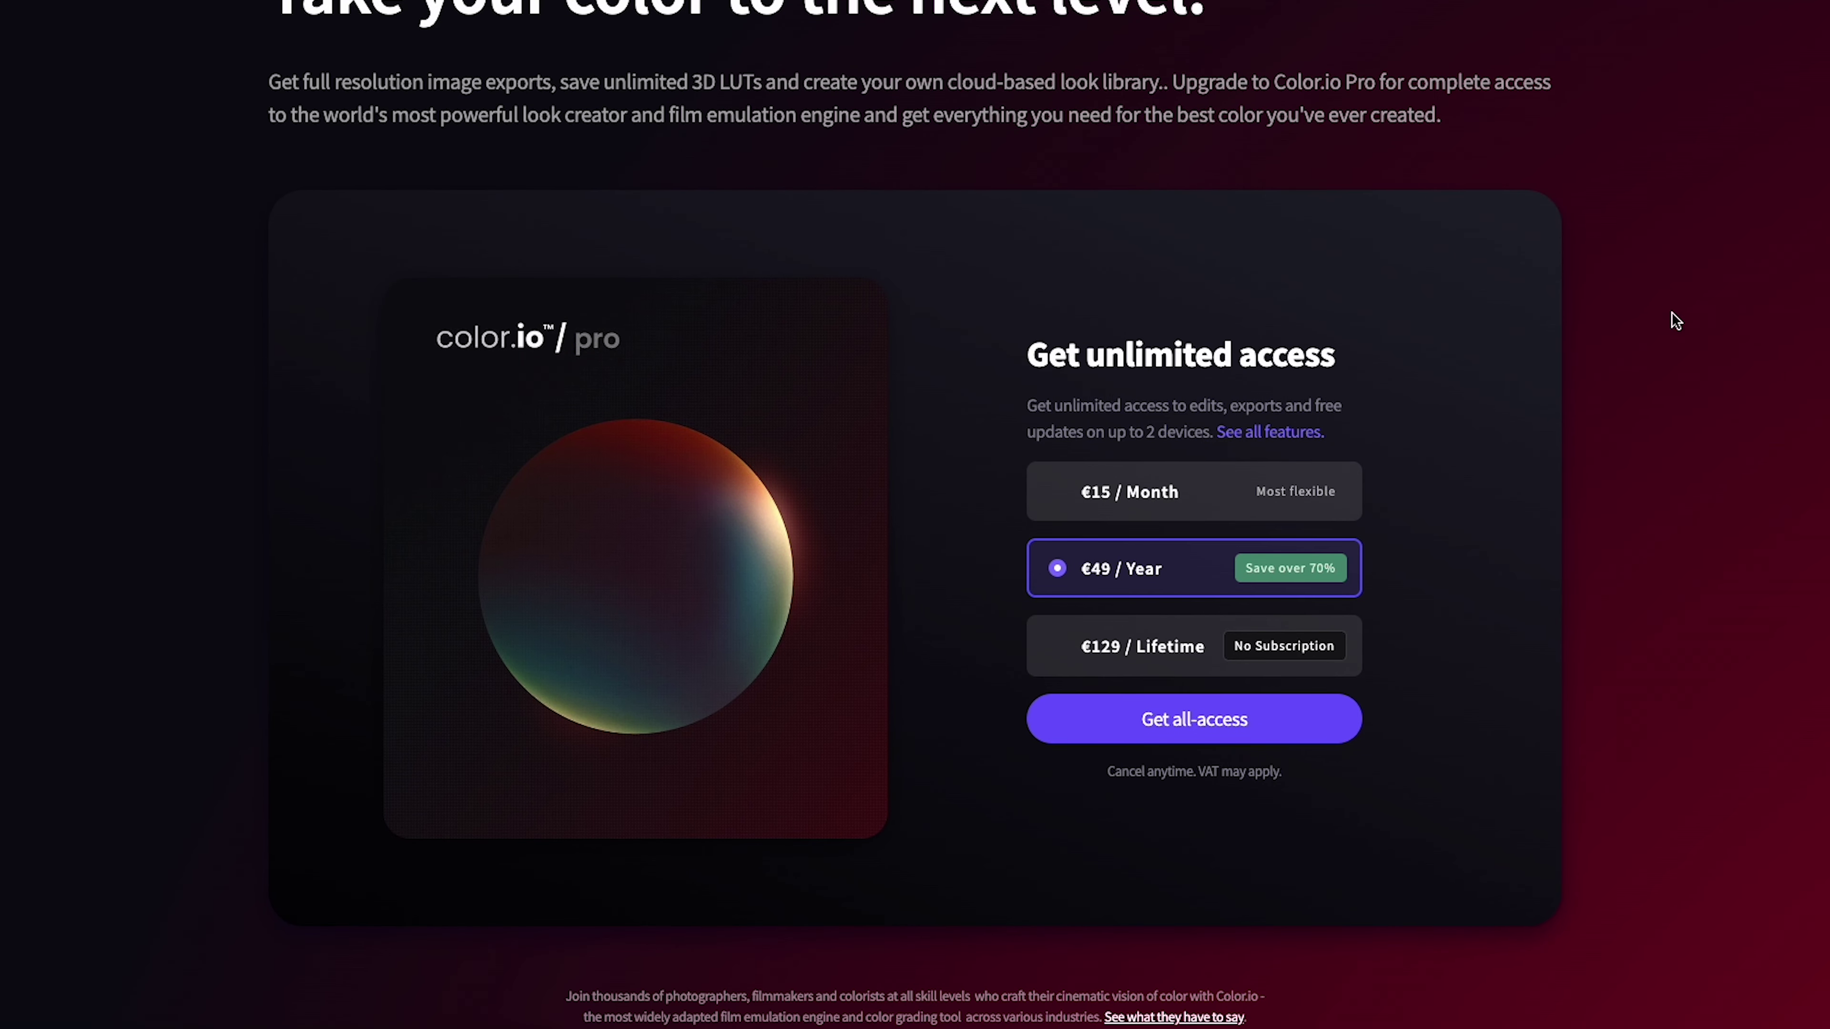
scroll(1671, 313, "down", 2)
scroll(1670, 314, "down", 2)
scroll(1671, 314, "down", 4)
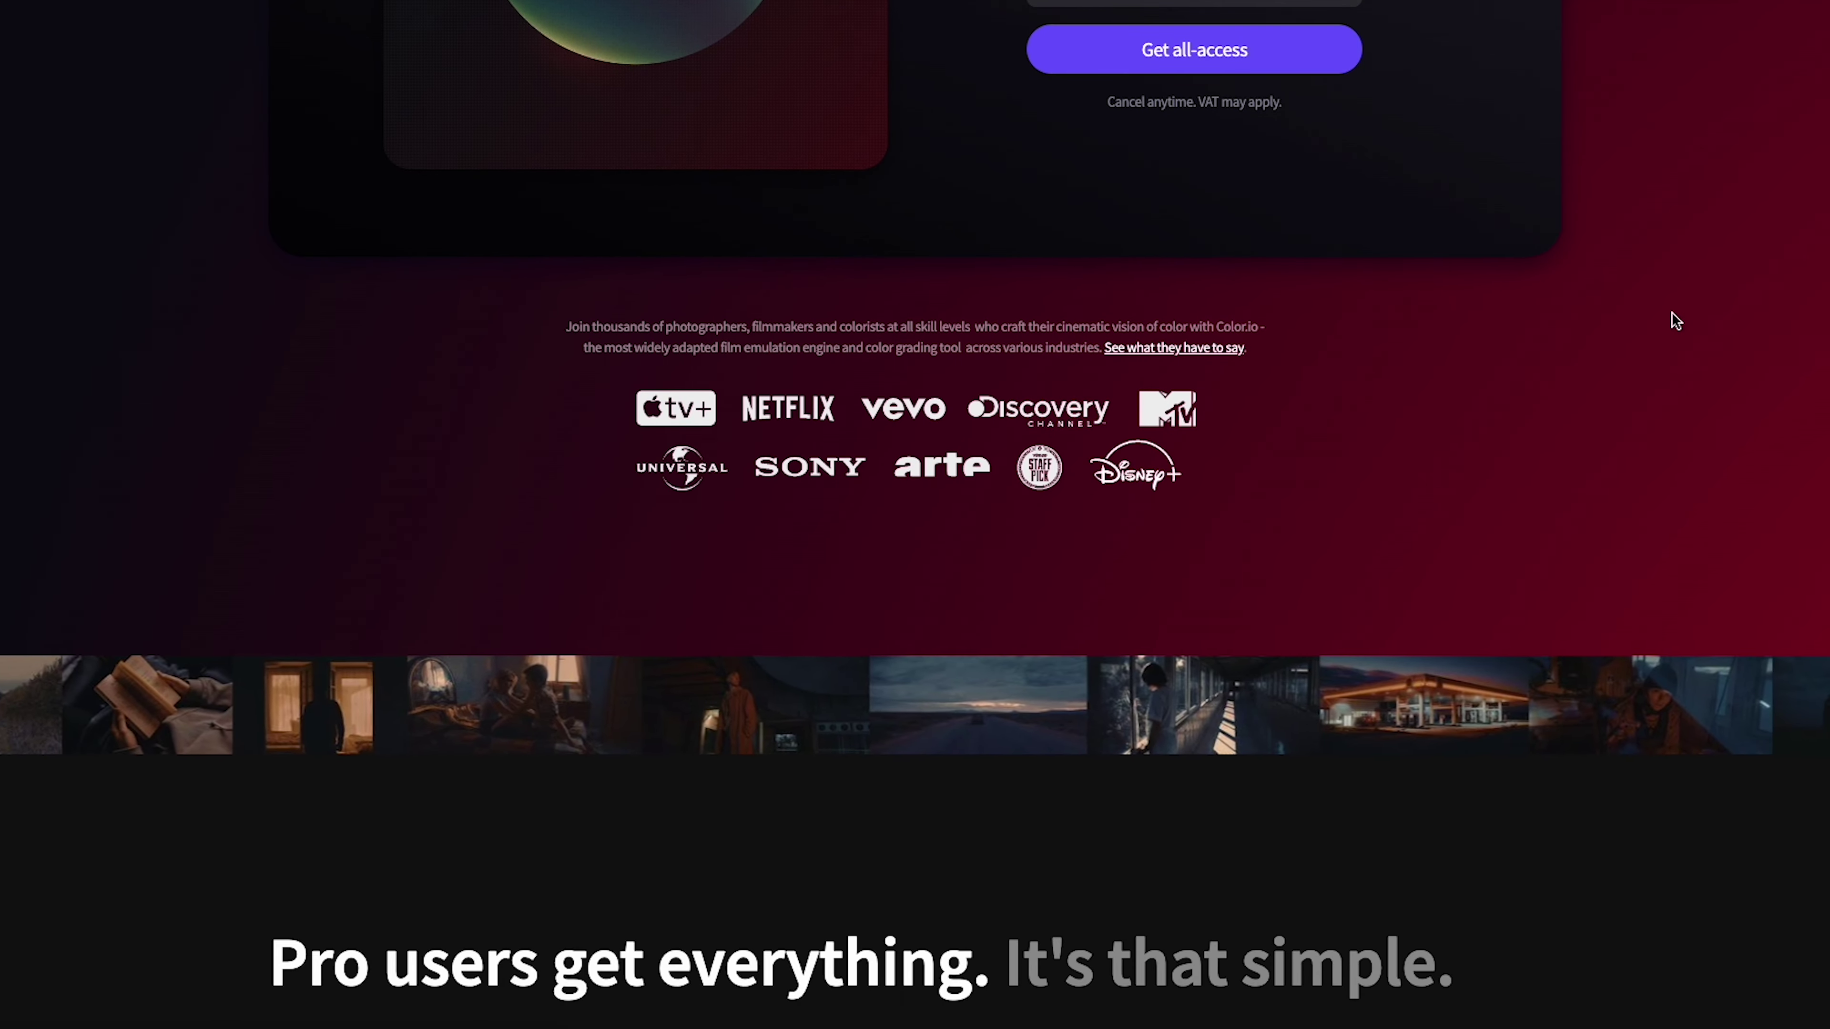
scroll(1672, 320, "down", 5)
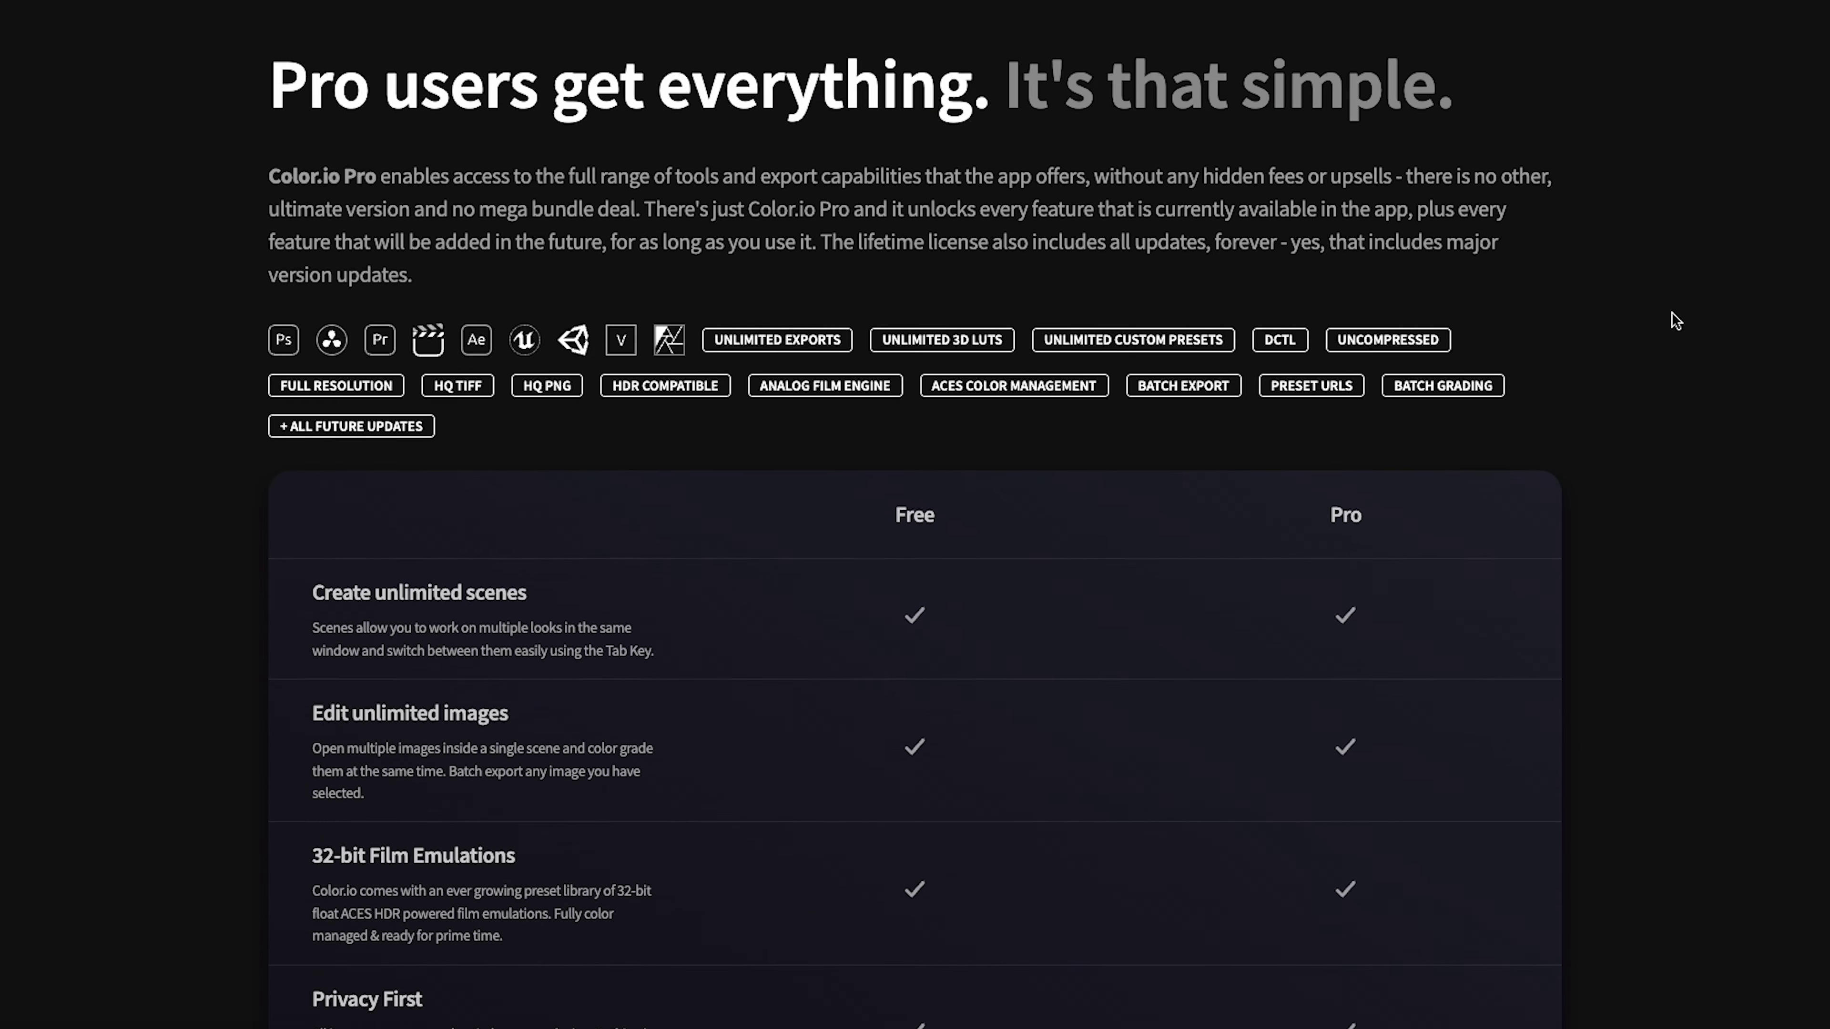
scroll(1674, 321, "down", 1)
scroll(1674, 321, "down", 1)
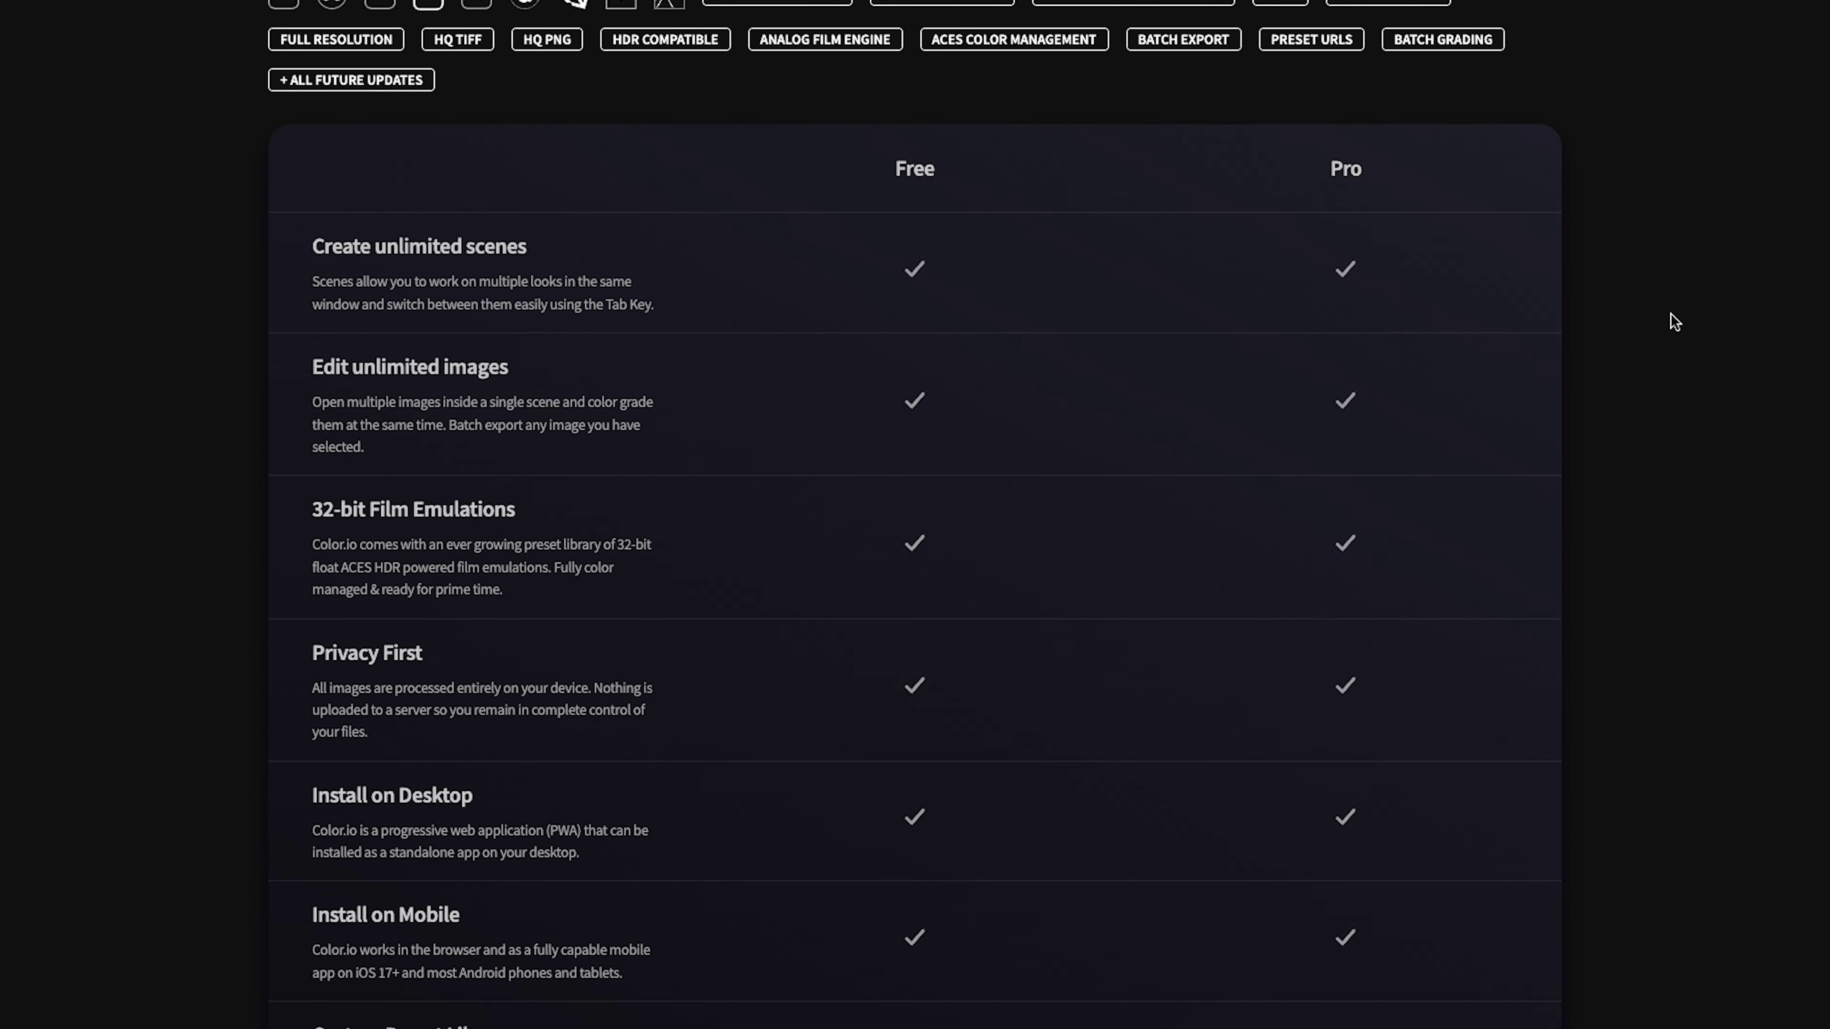
scroll(1674, 320, "down", 4)
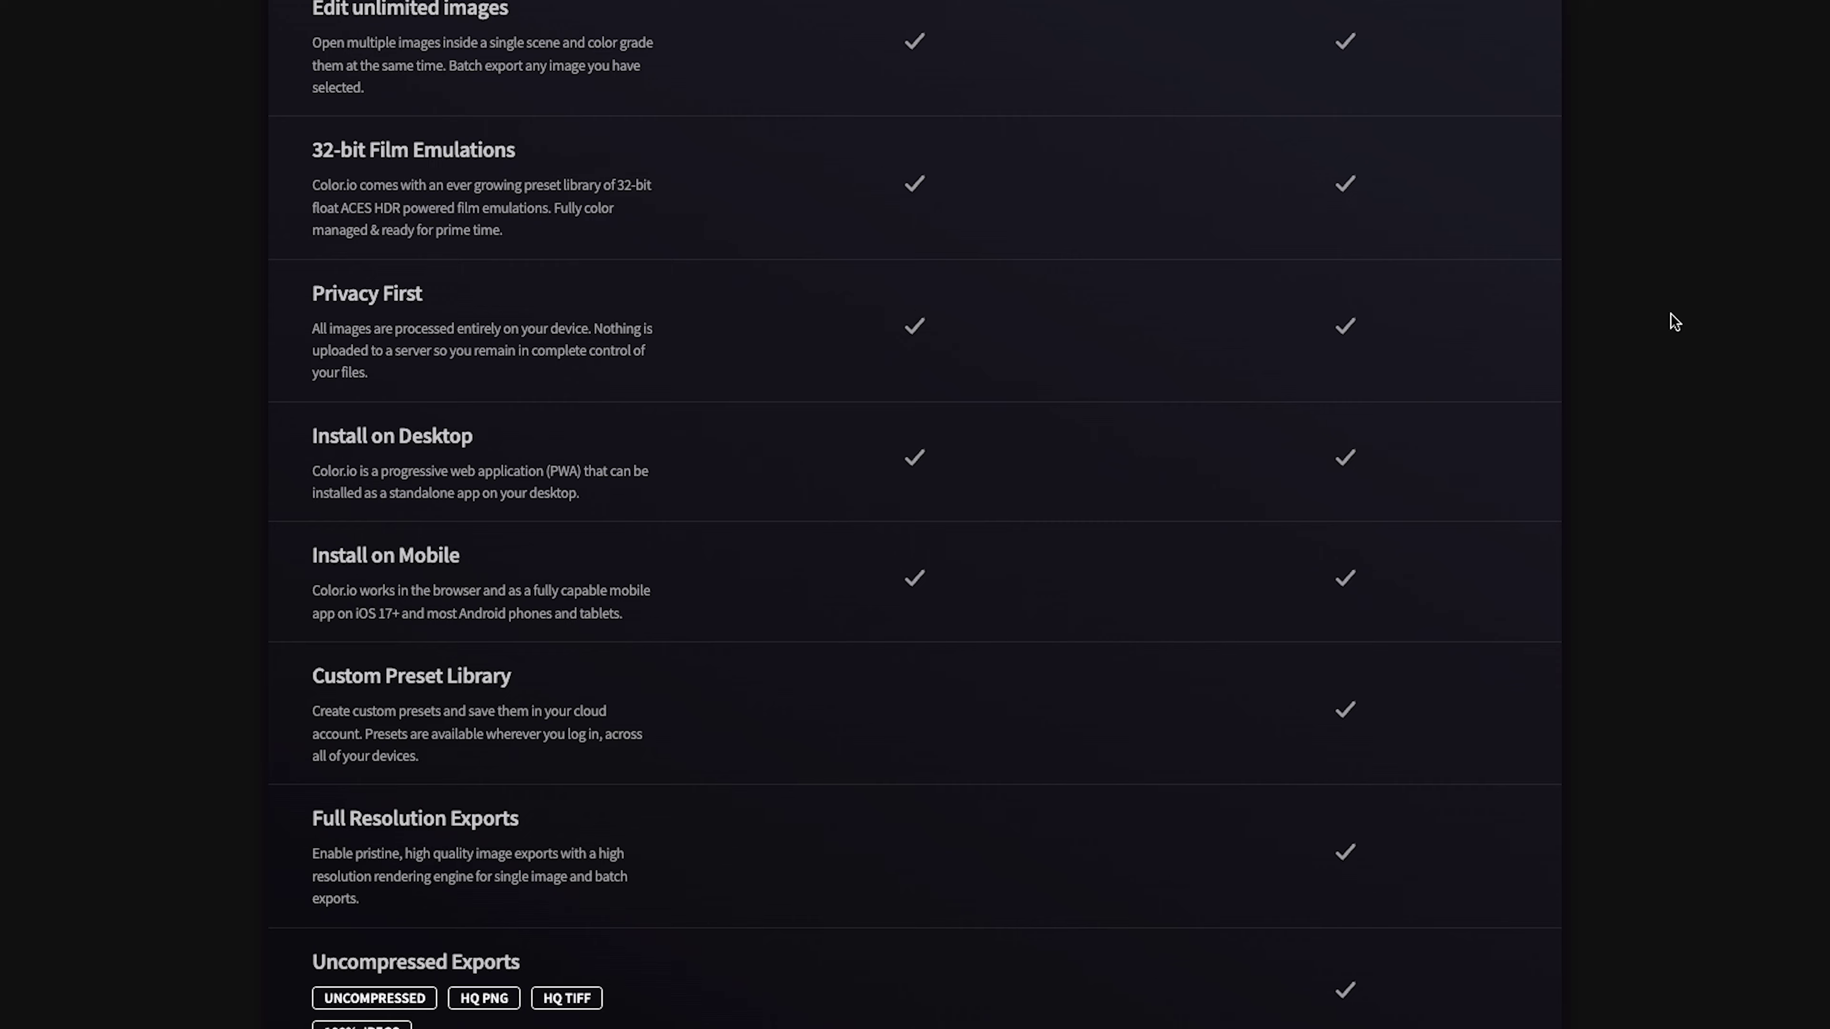
scroll(1673, 321, "down", 1)
scroll(1674, 320, "down", 2)
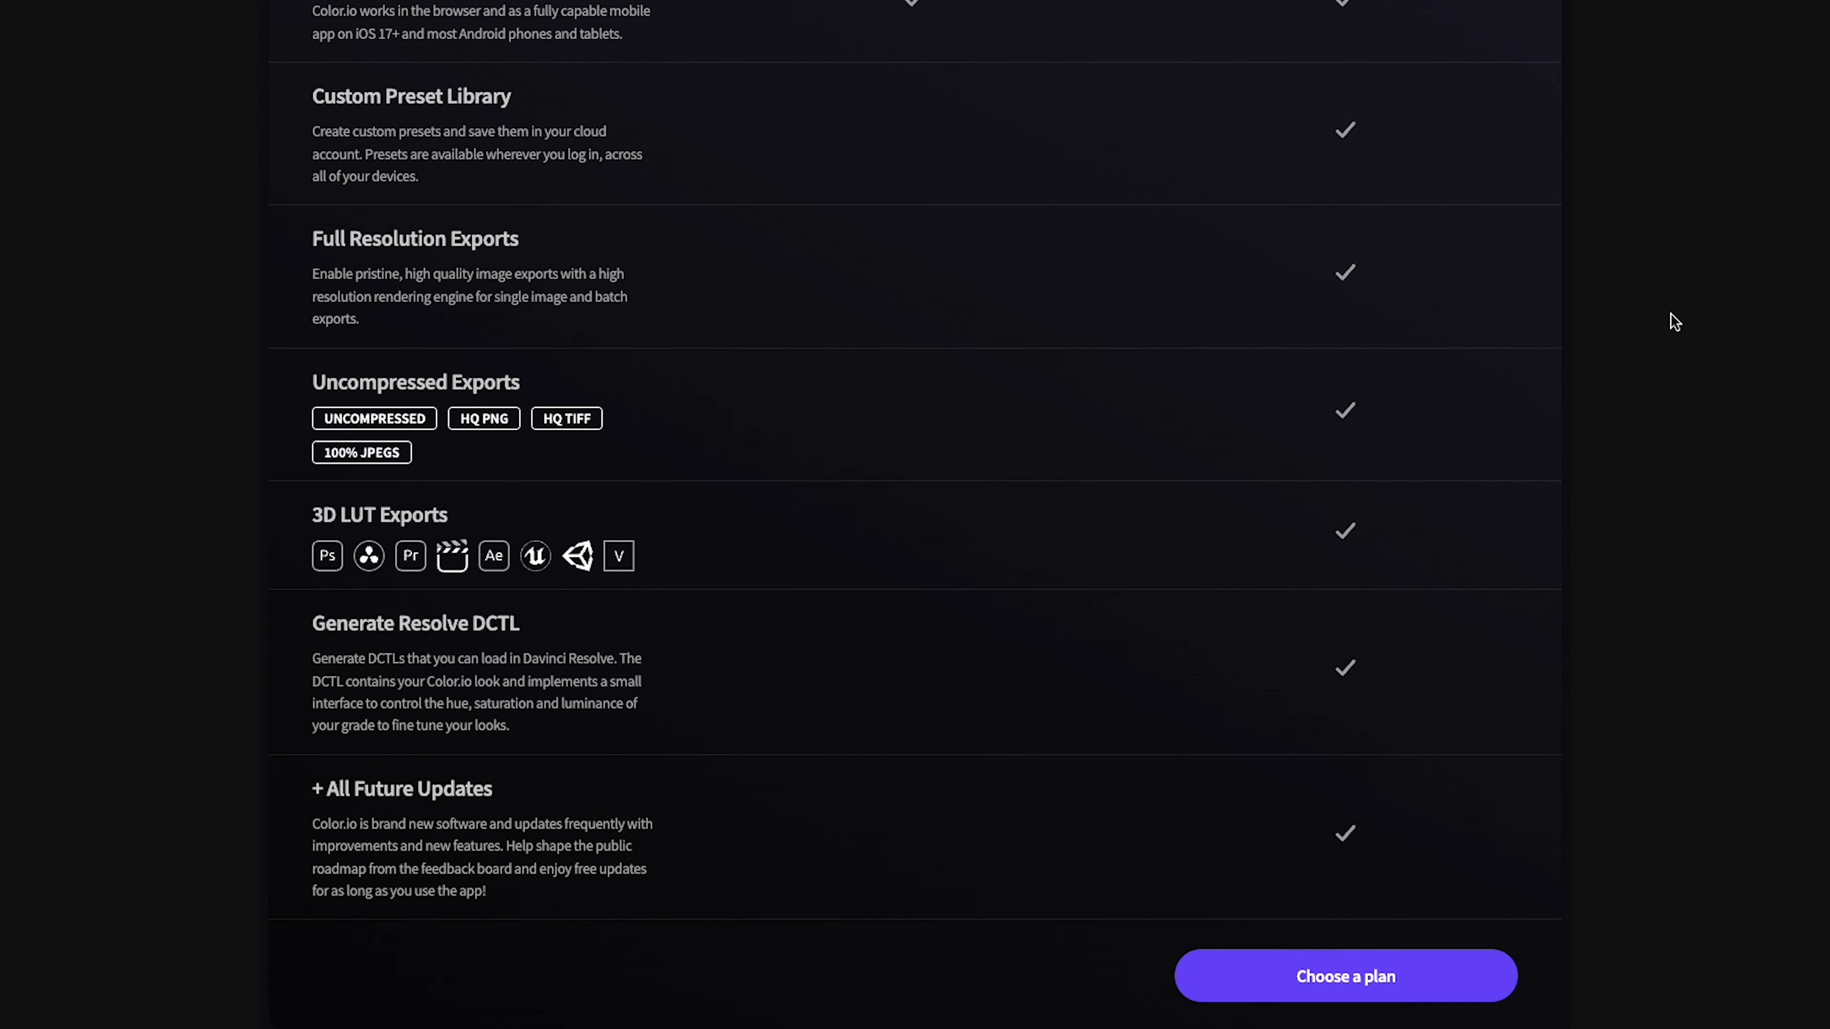
Step: Scroll back up briefly, then down to the pricing page's FAQ section
scroll(1674, 321, "up", 18)
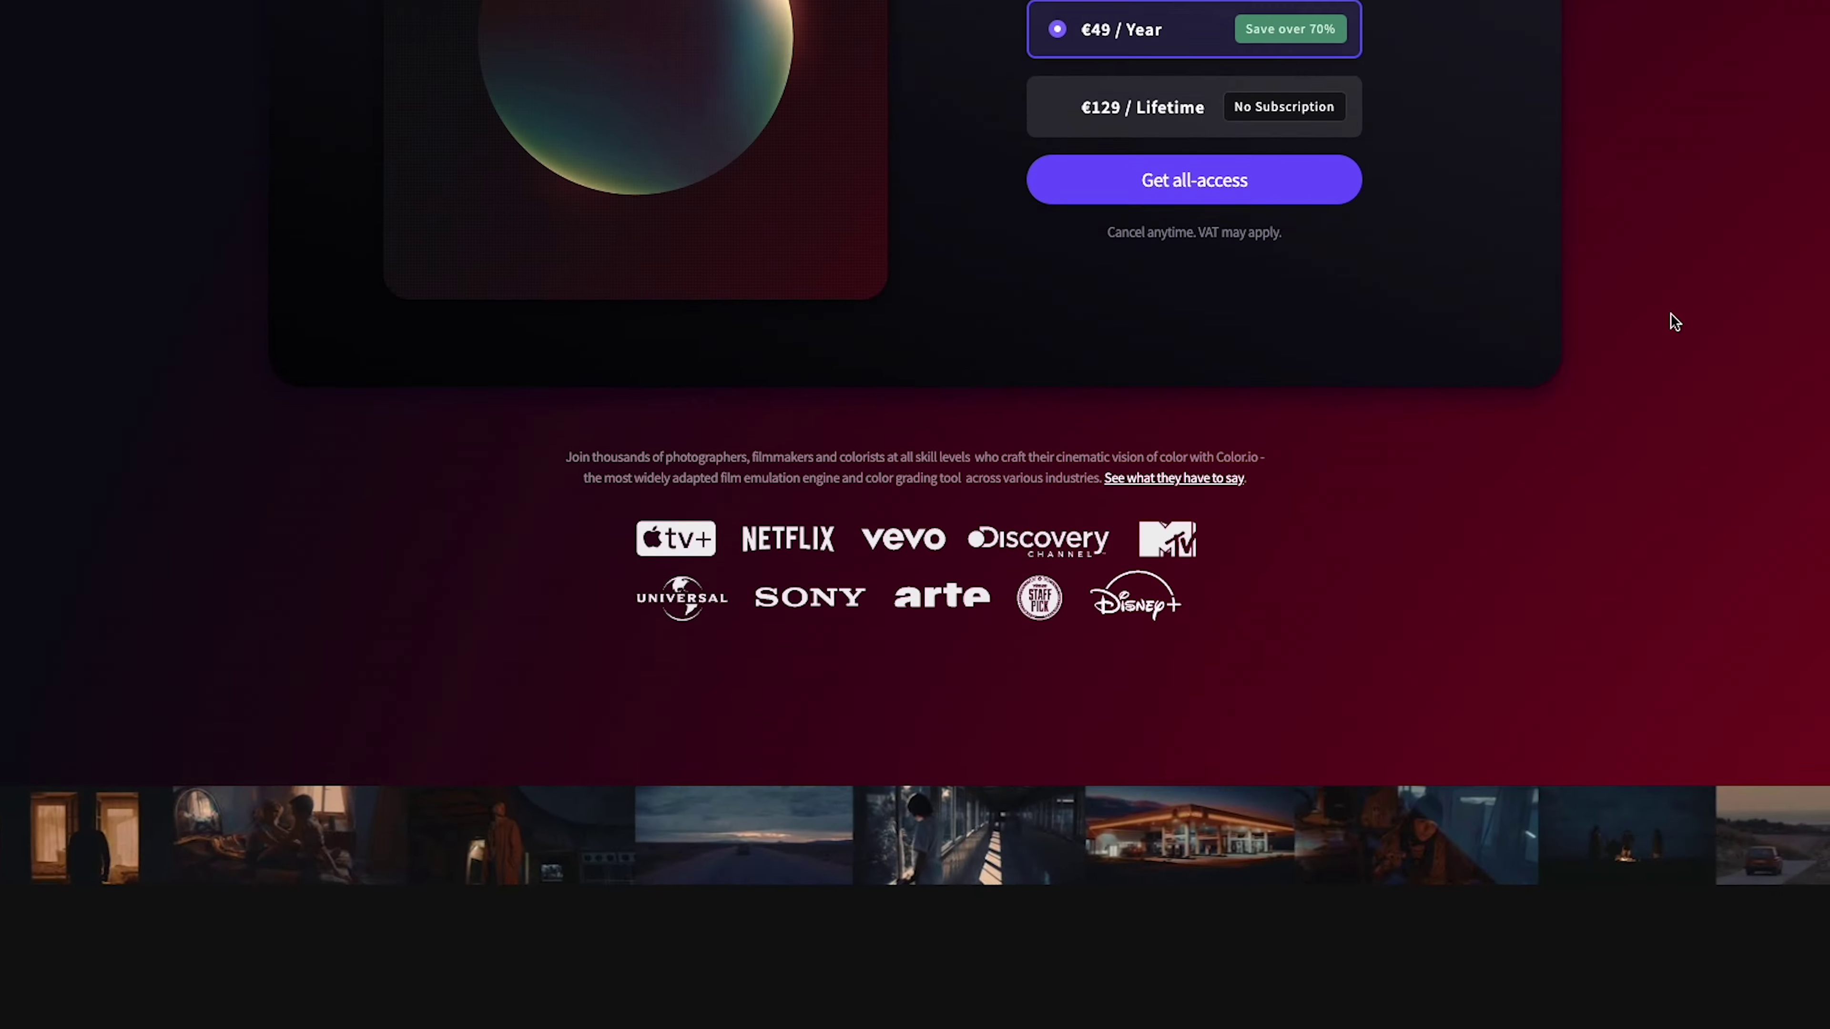
scroll(1674, 321, "up", 1)
scroll(1669, 314, "up", 1)
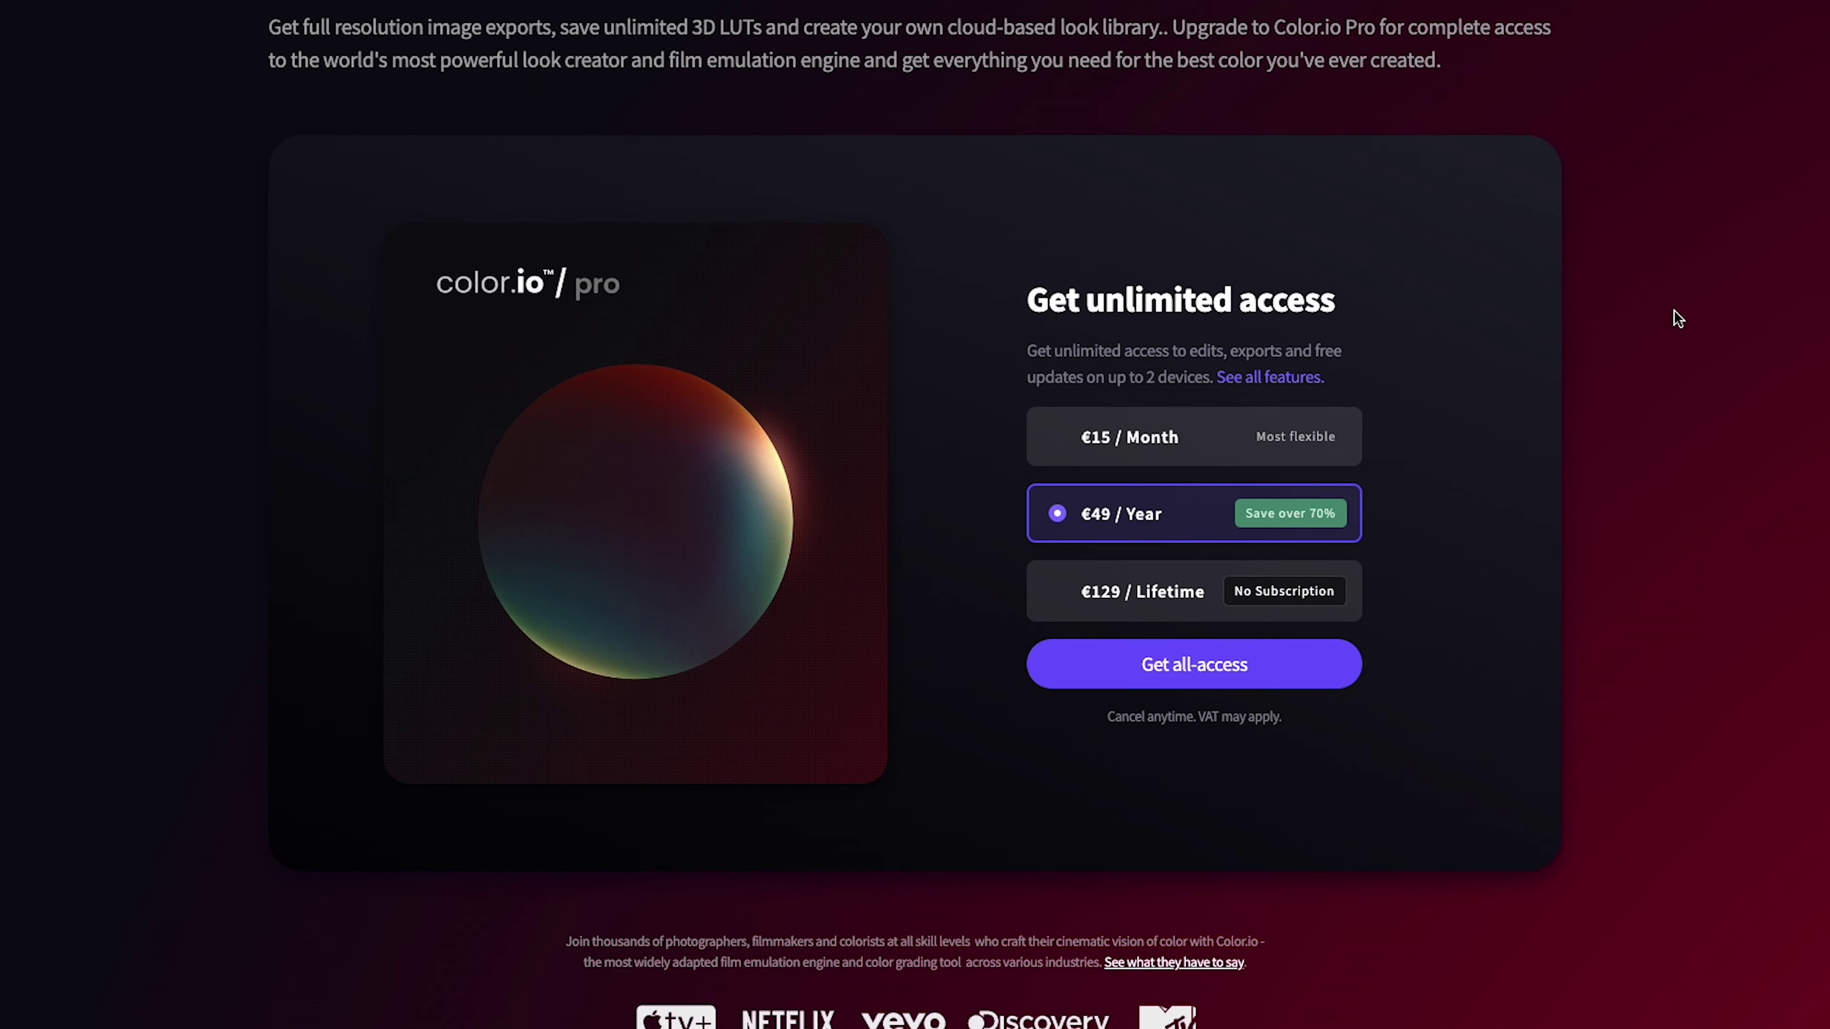
scroll(1672, 310, "up", 1)
scroll(1673, 311, "down", 1)
scroll(1672, 310, "up", 1)
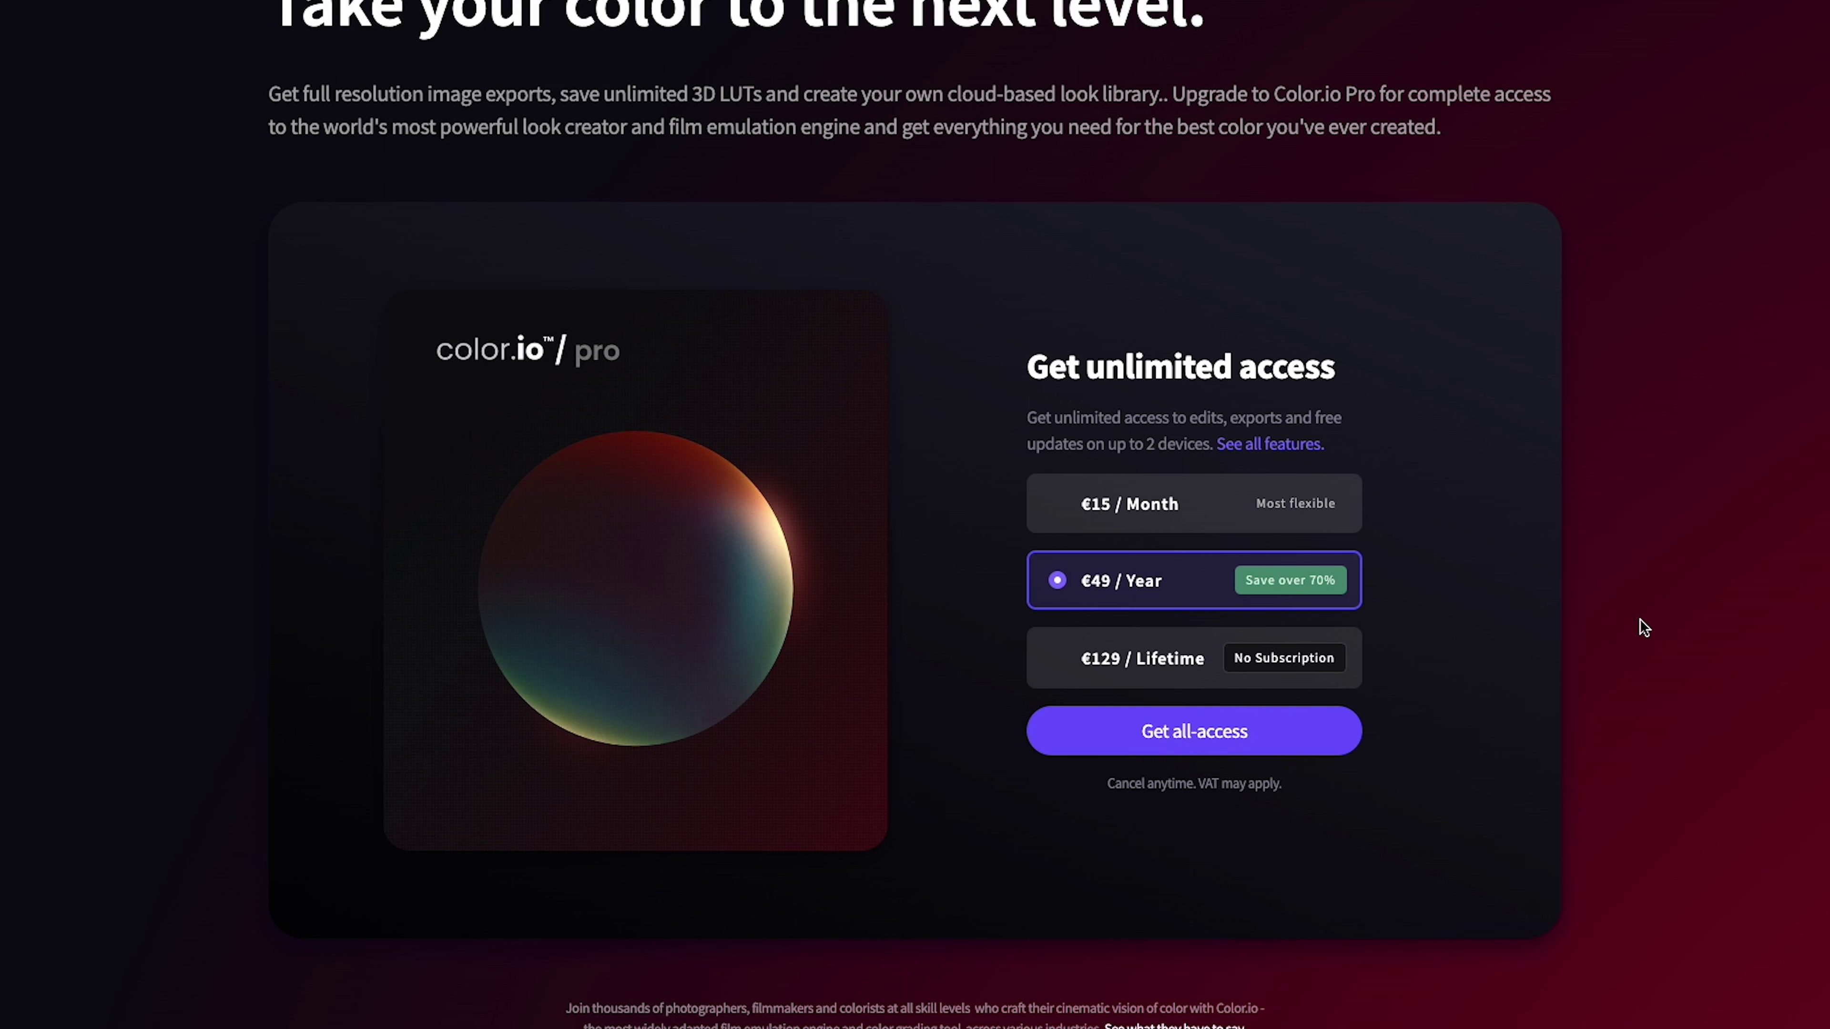
scroll(1651, 624, "down", 1)
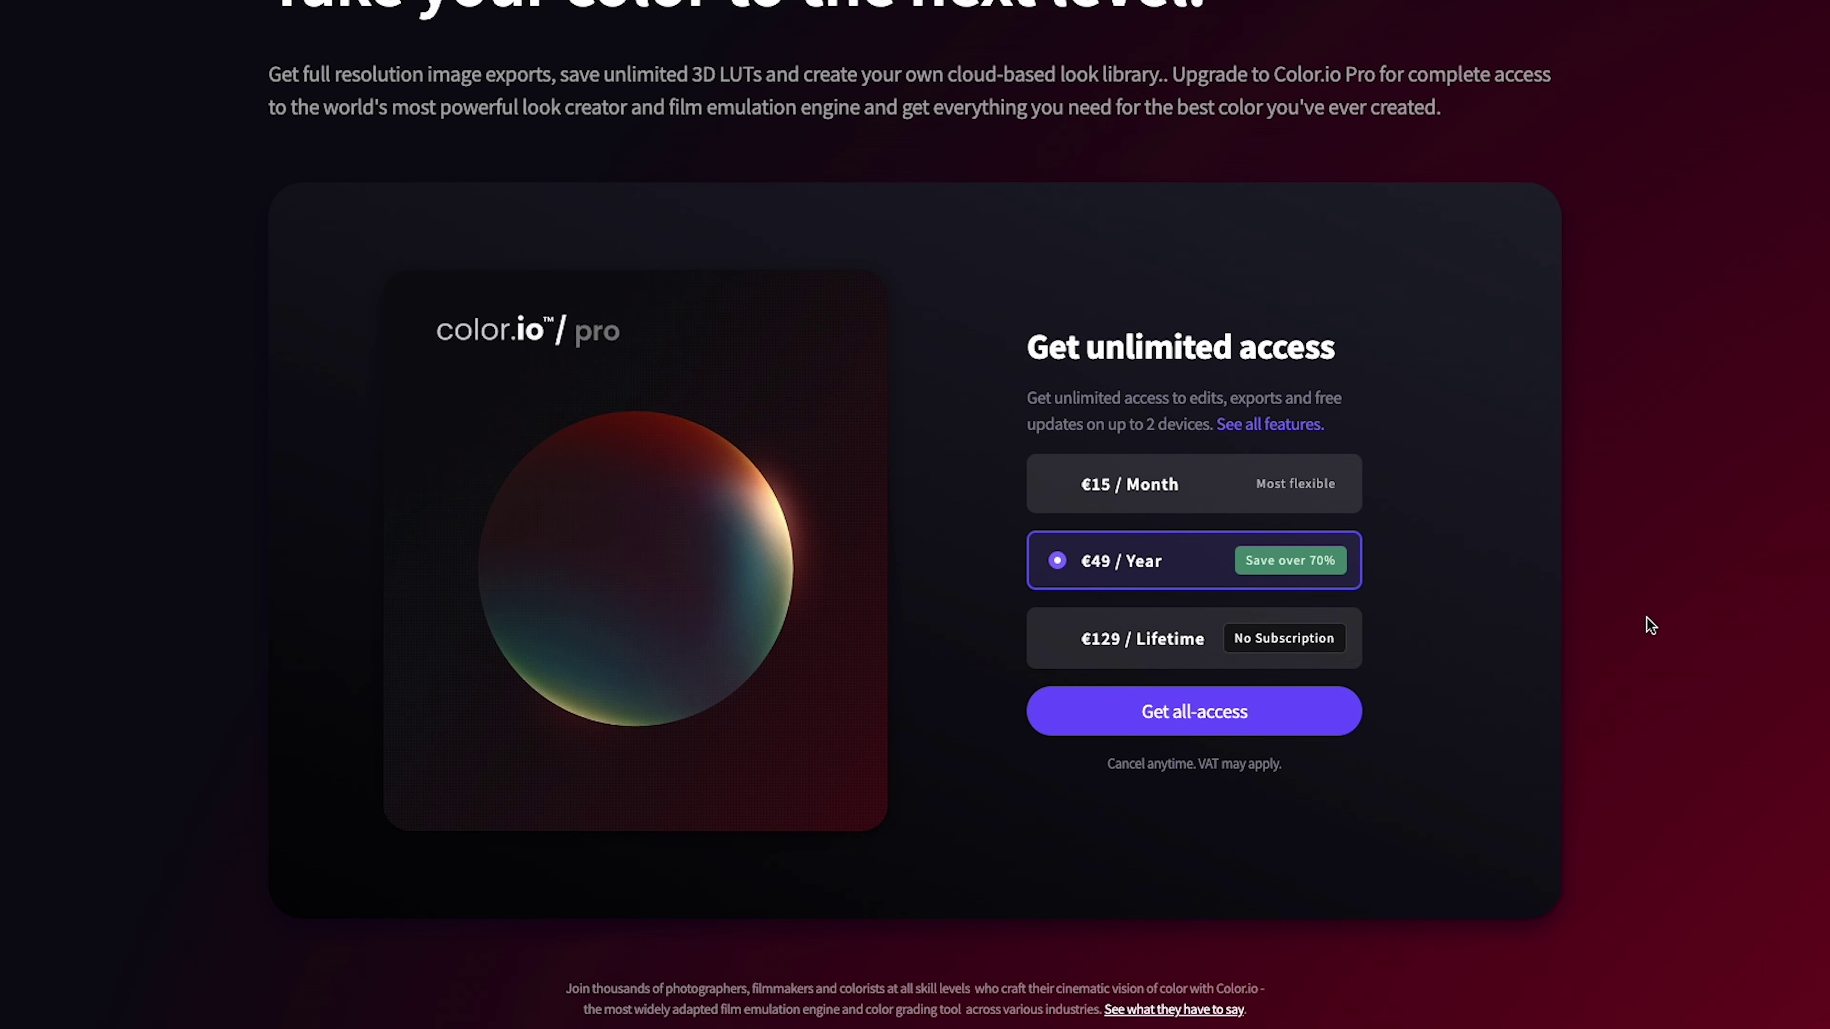
scroll(1650, 625, "down", 1)
scroll(1651, 624, "down", 10)
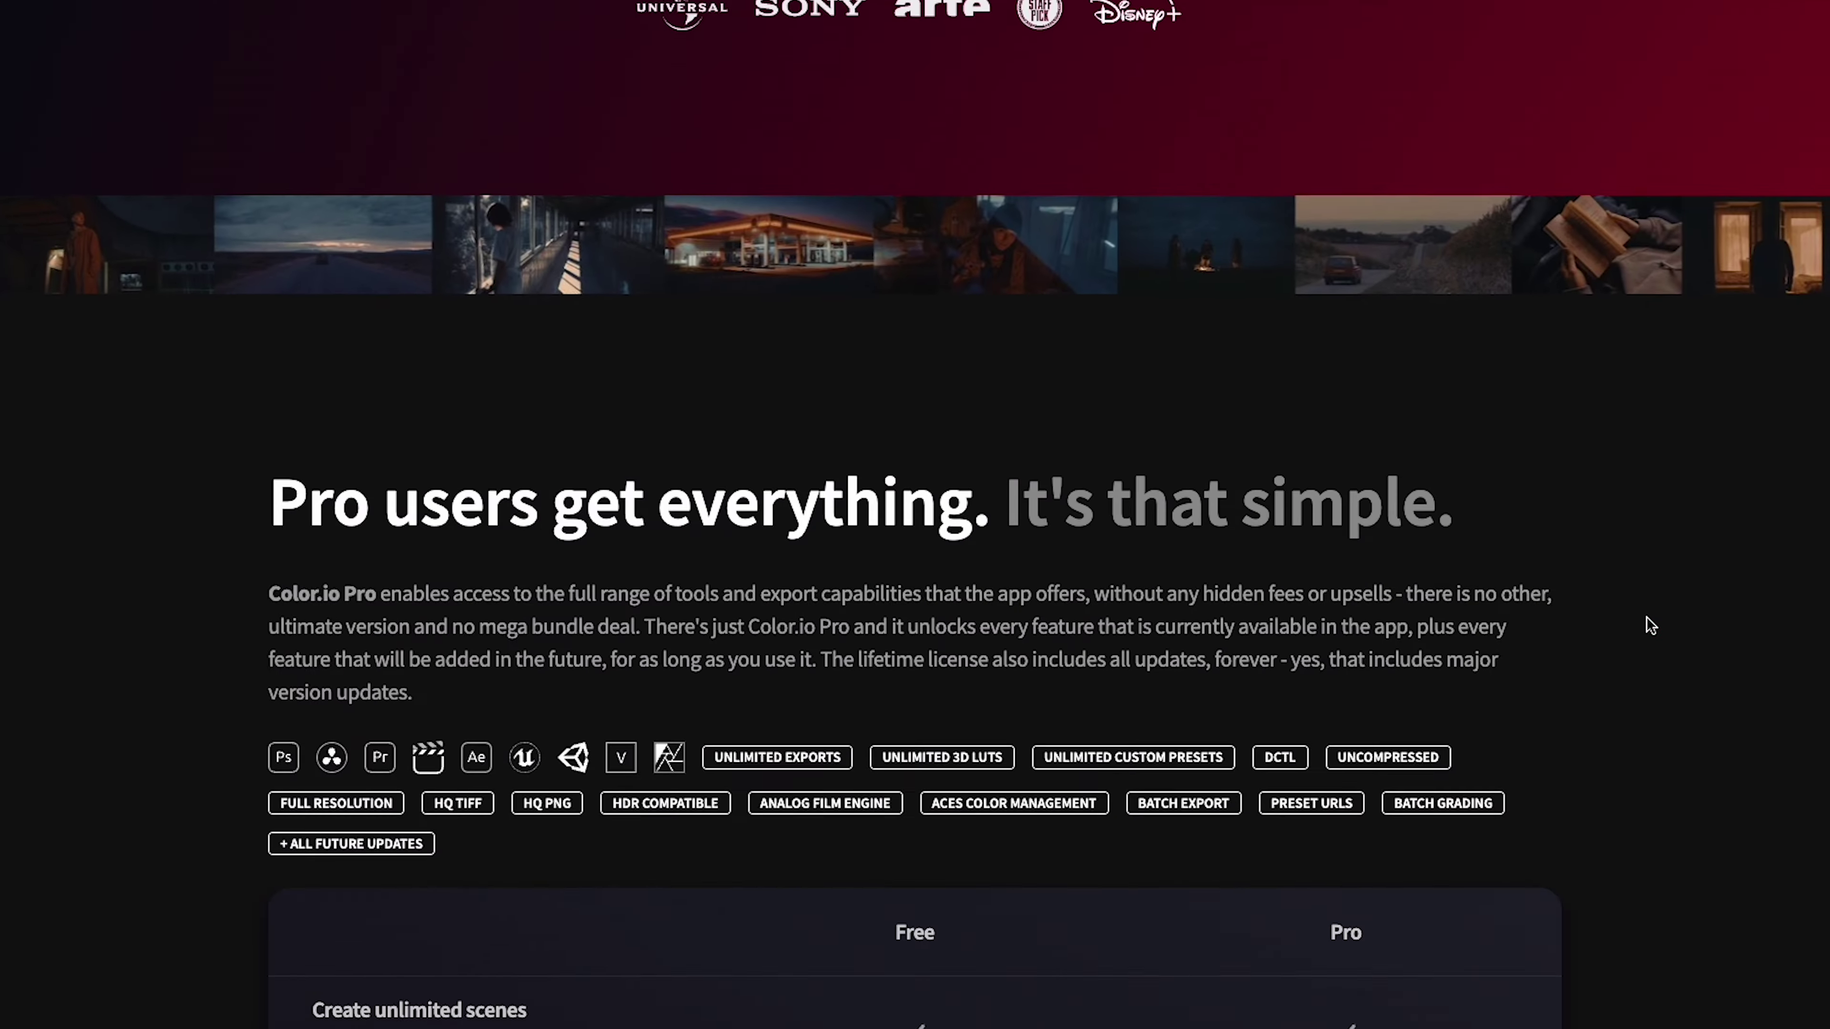
scroll(1651, 624, "down", 8)
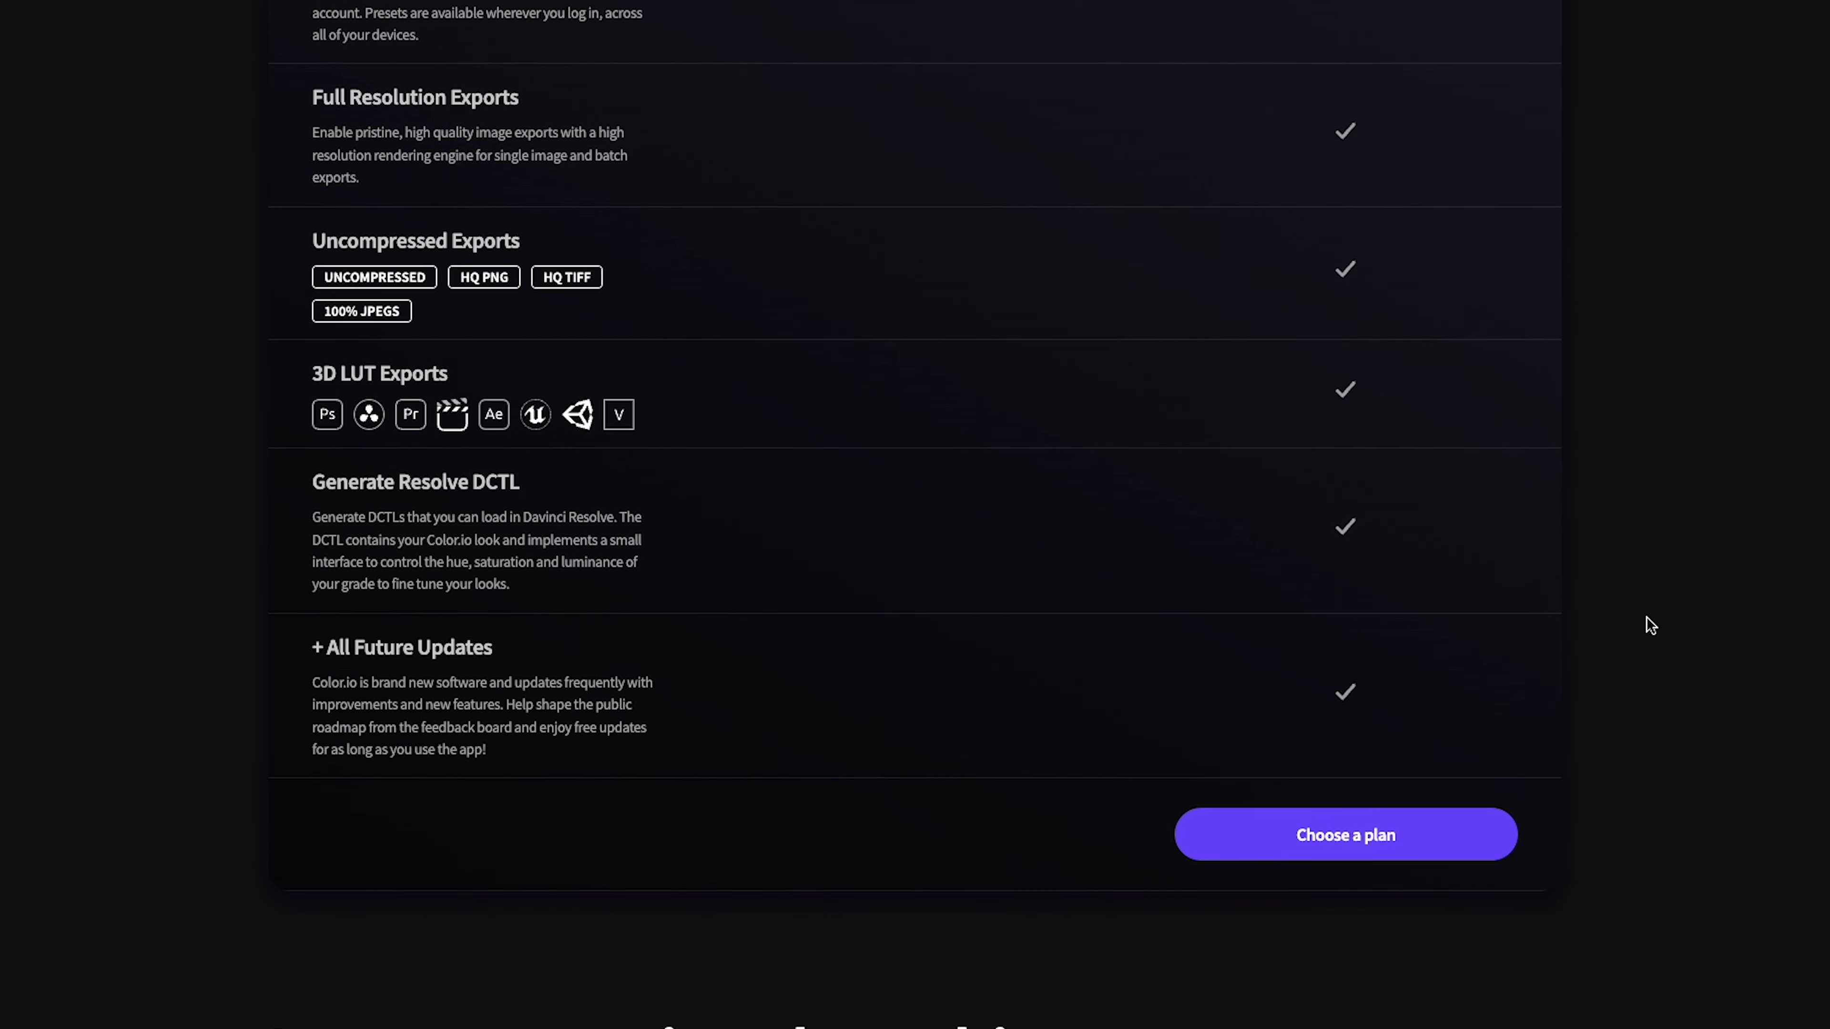
scroll(1651, 625, "down", 3)
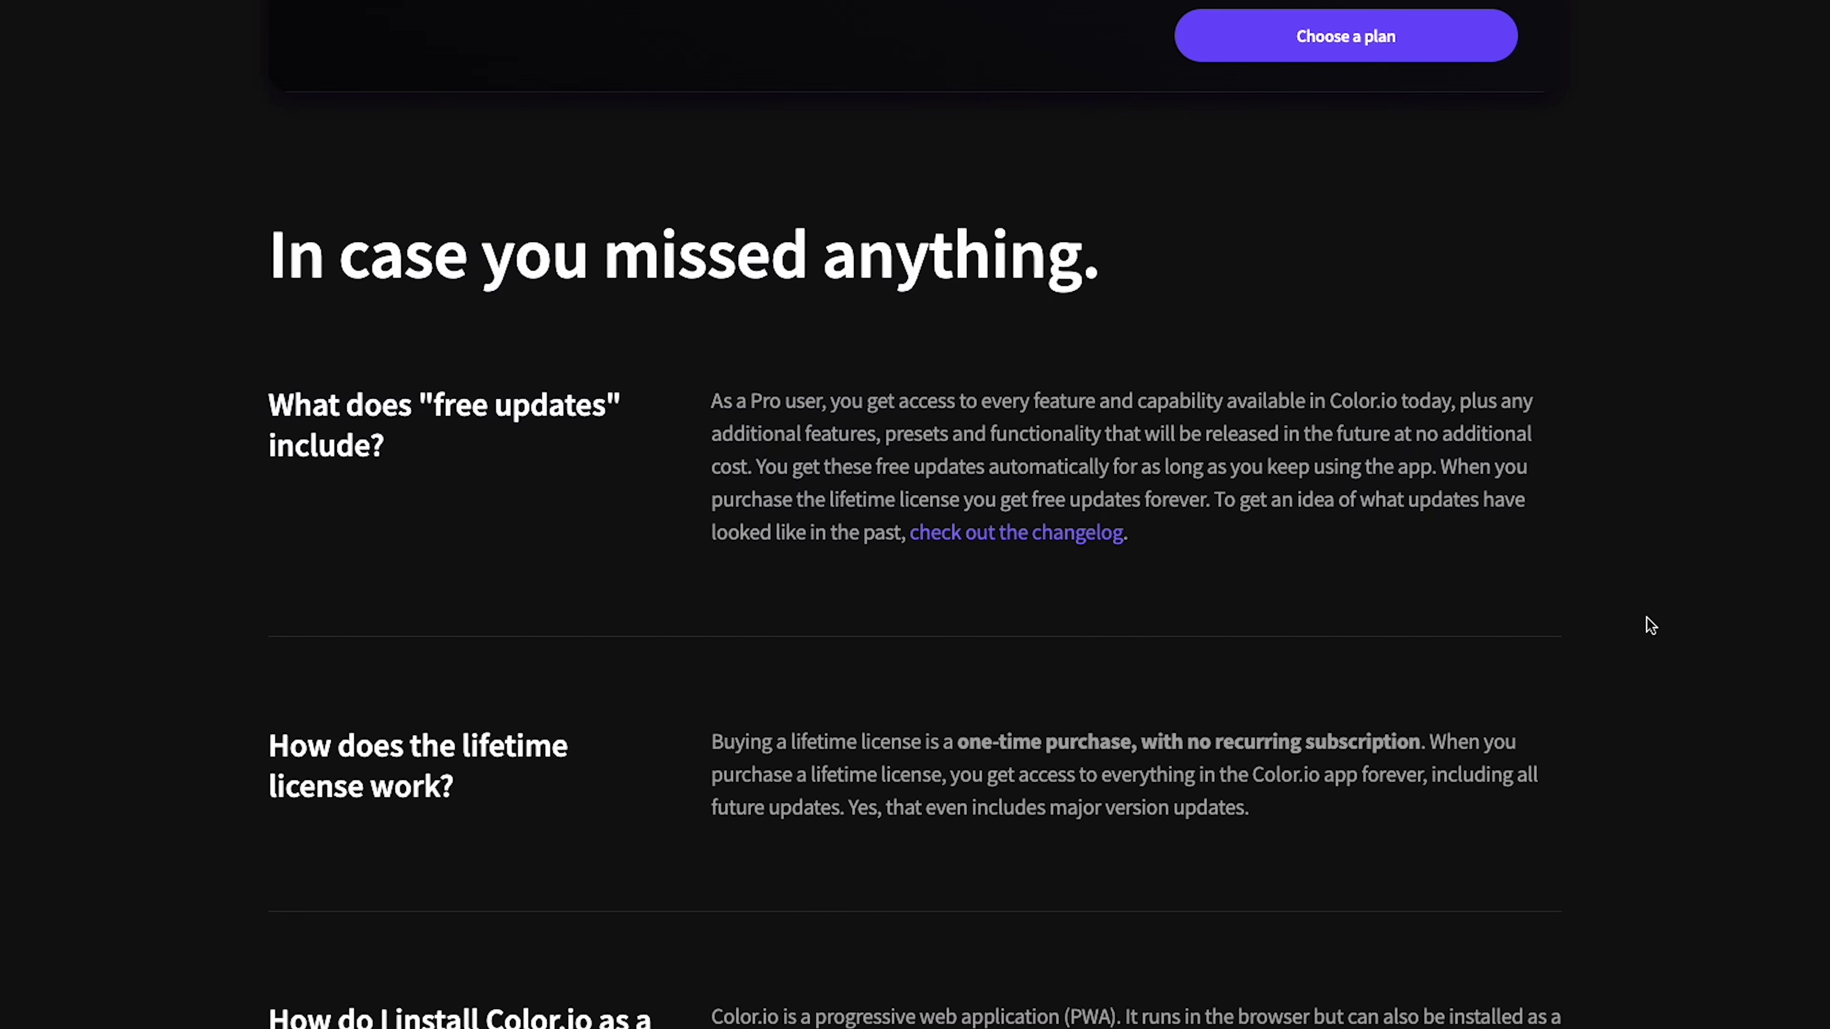
scroll(1651, 625, "down", 3)
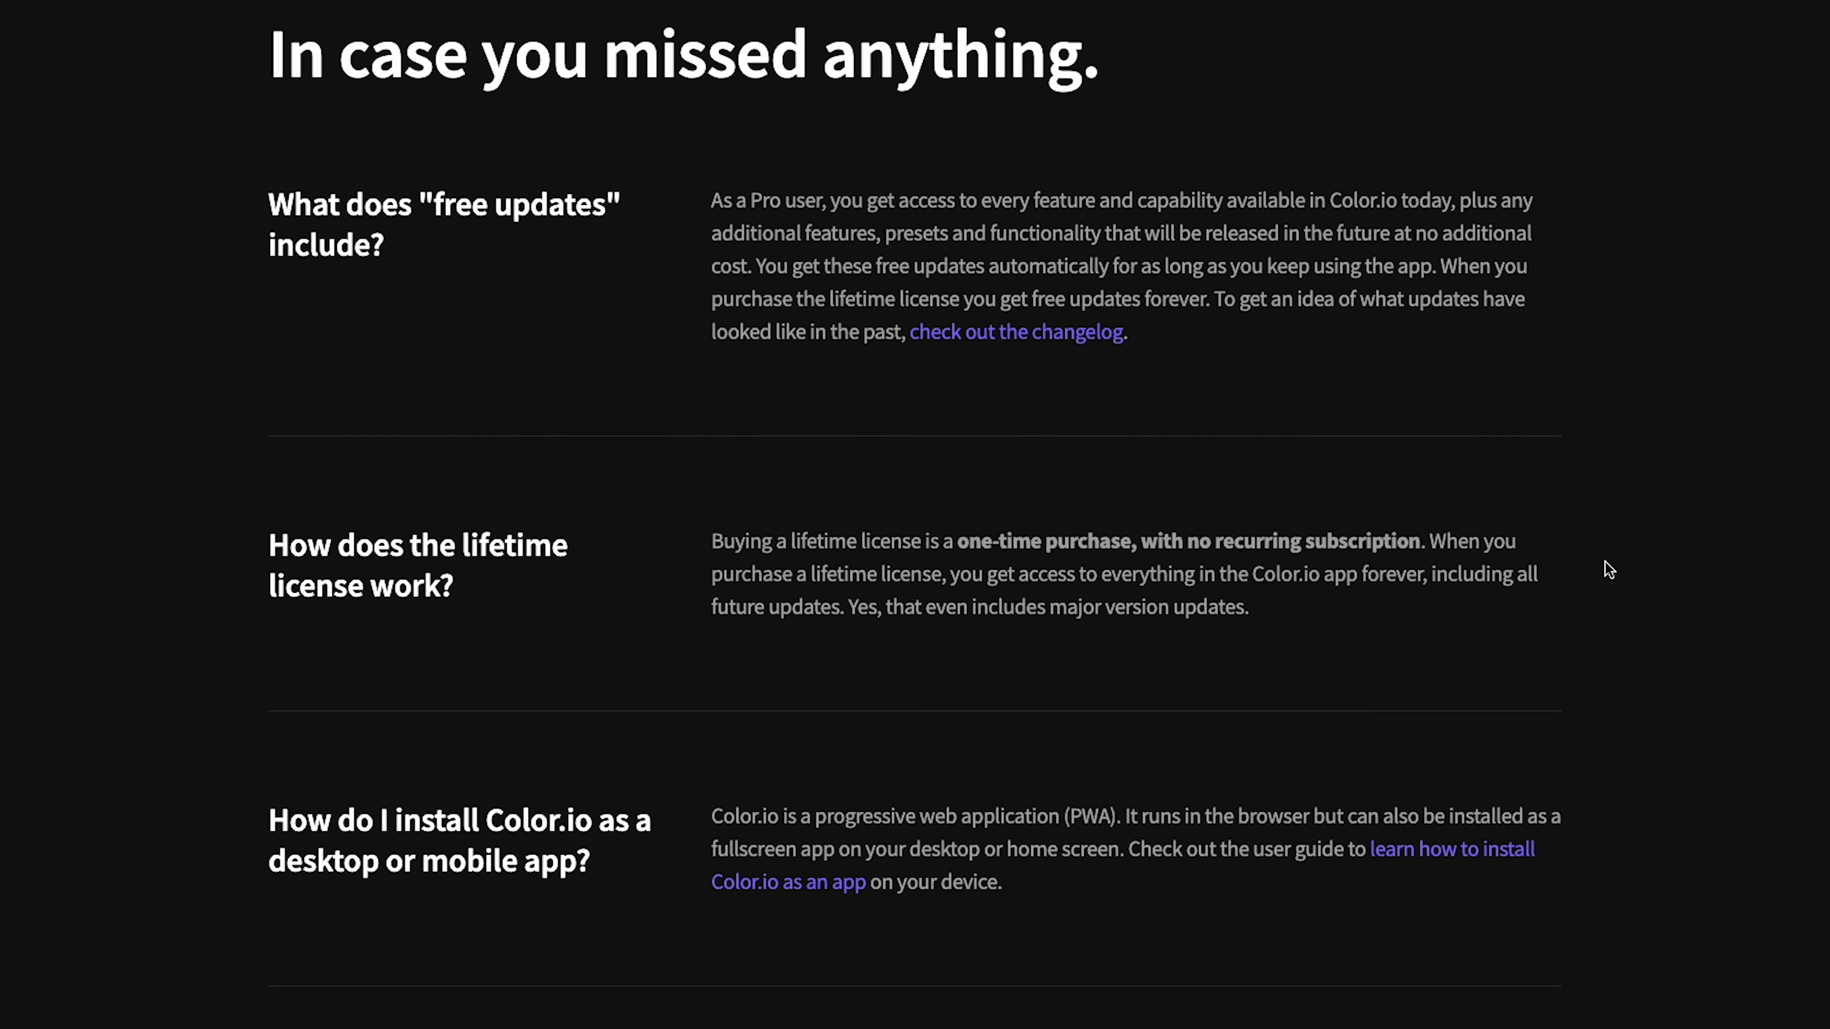
scroll(1613, 577, "down", 8)
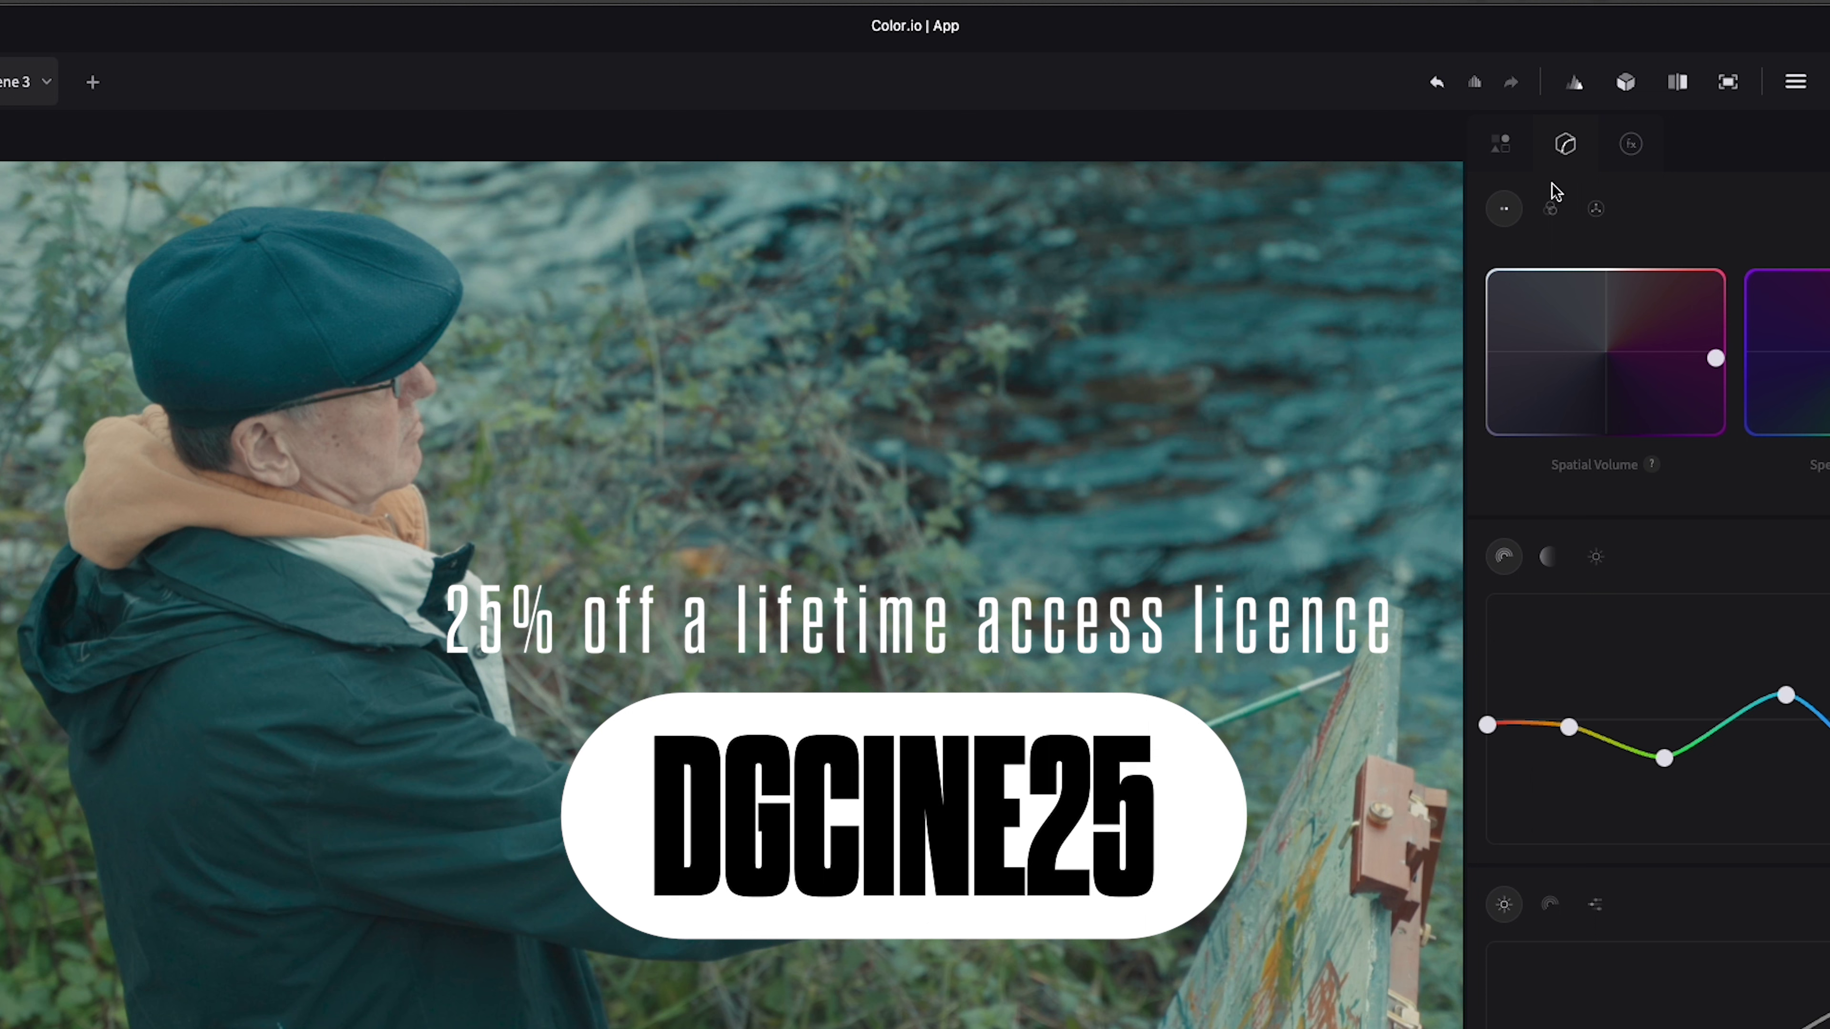
Step: Show the 35mm Film looks library, starting with Vision 3 50D 5205, beside the painter still
left_click(1504, 145)
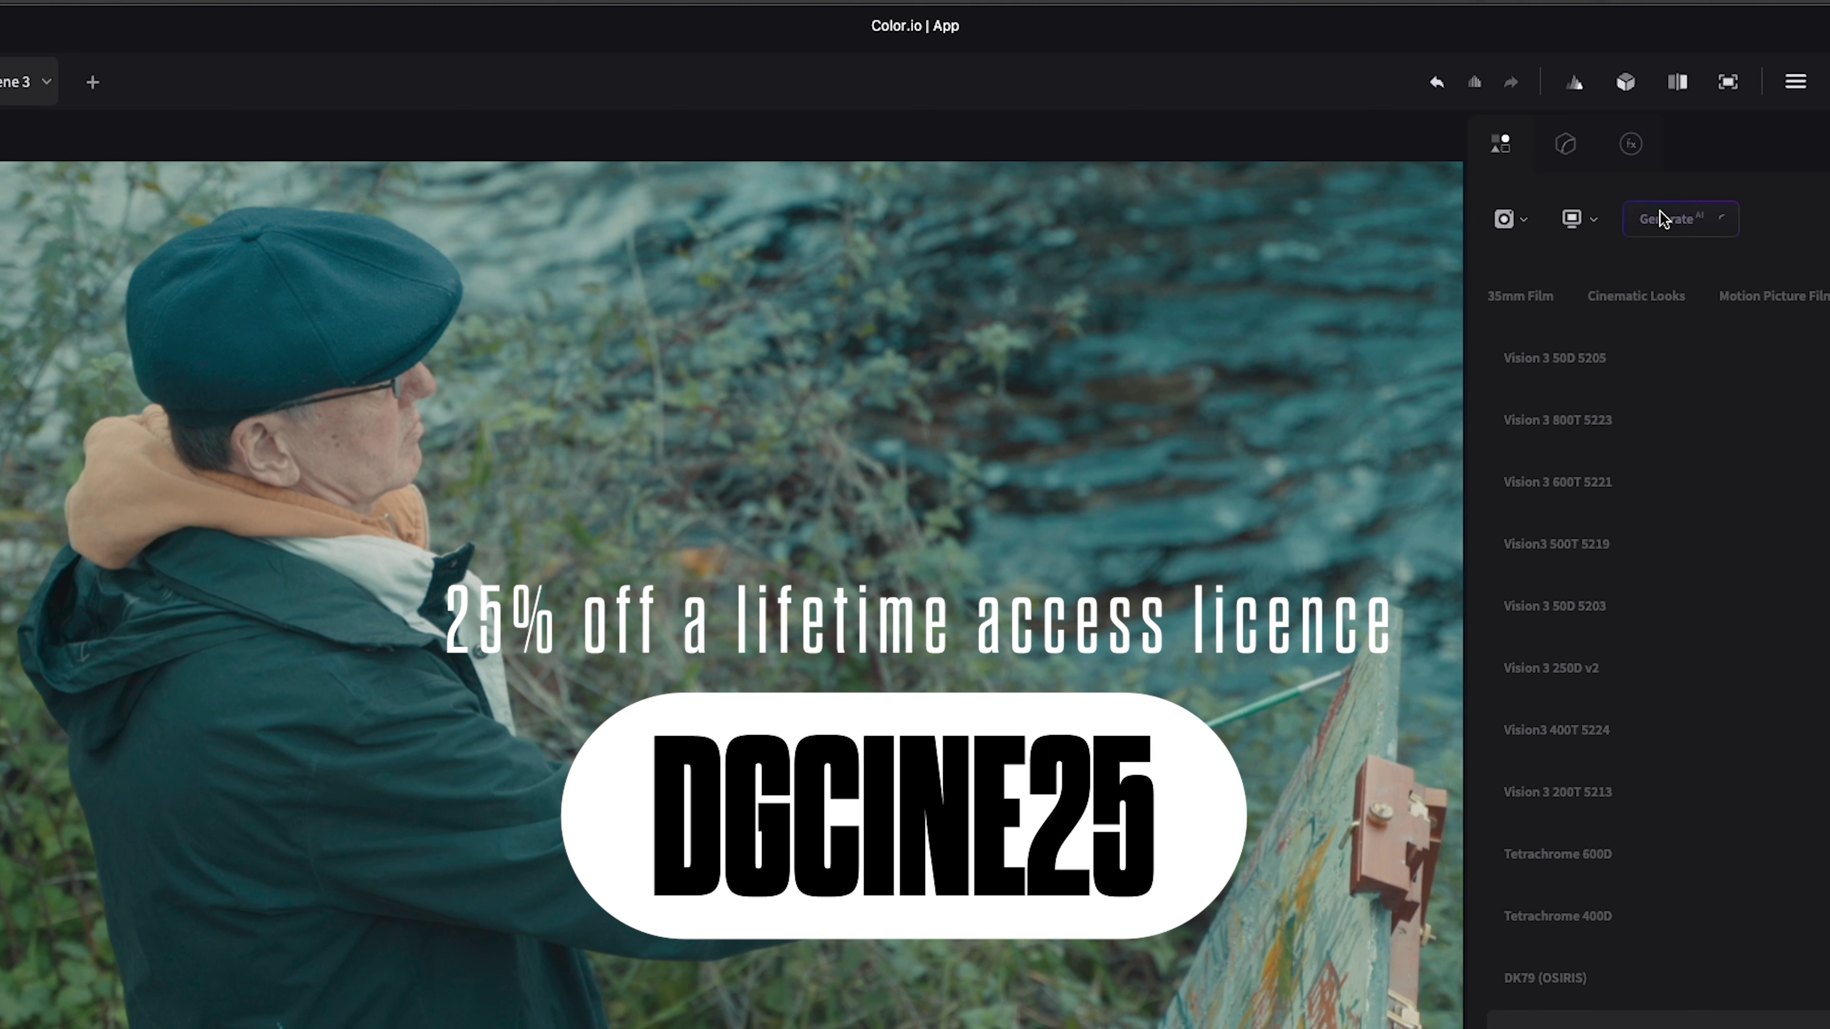